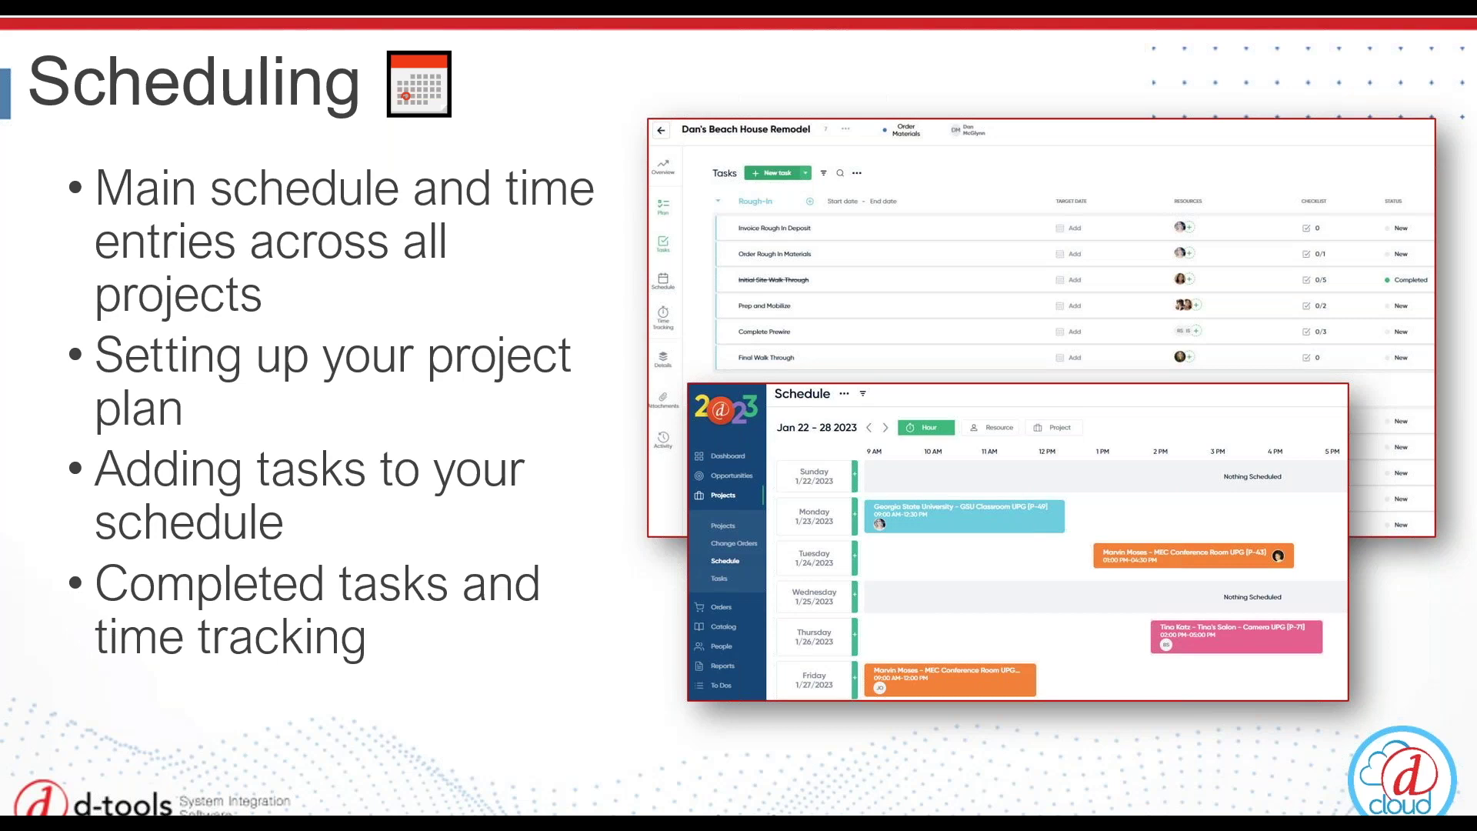
- Advance the presentation from the Scheduling slide to the Field Users slide
key(Right)
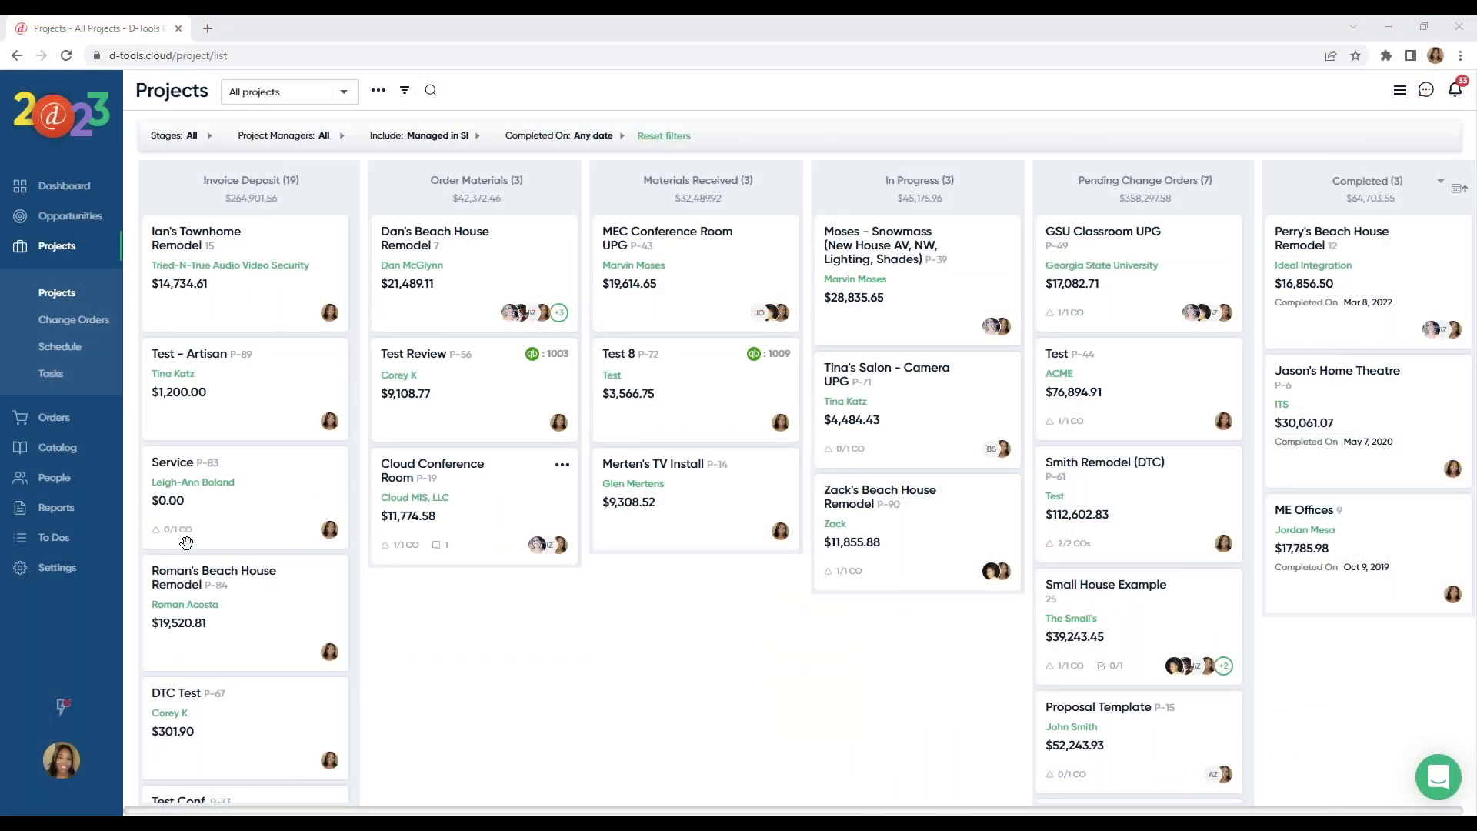
- Under Settings > Schedule, create company holiday 'Valentine's Day' on Feb 14, 2023, repeating every year
click(80, 574)
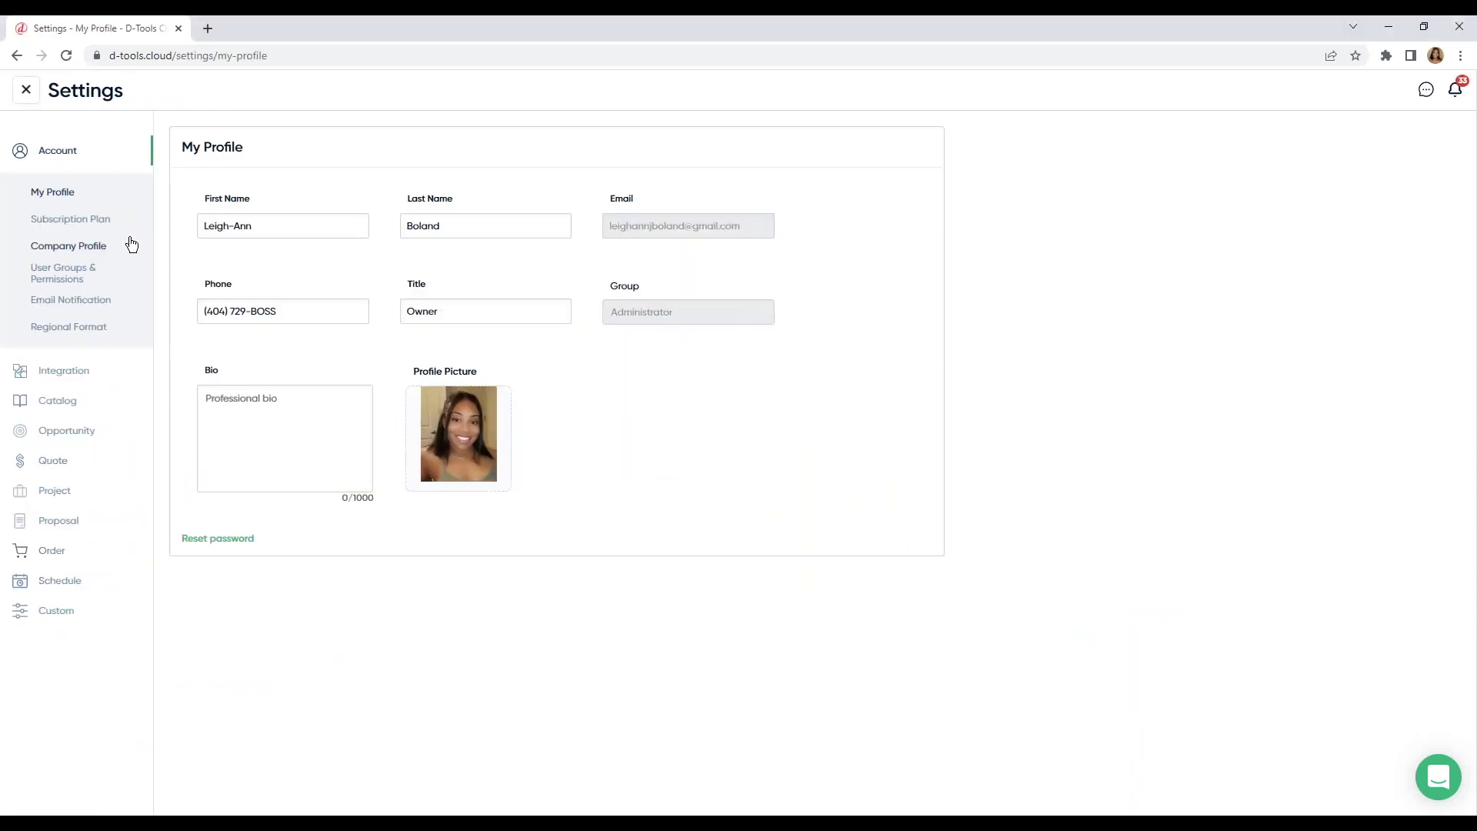
click(61, 581)
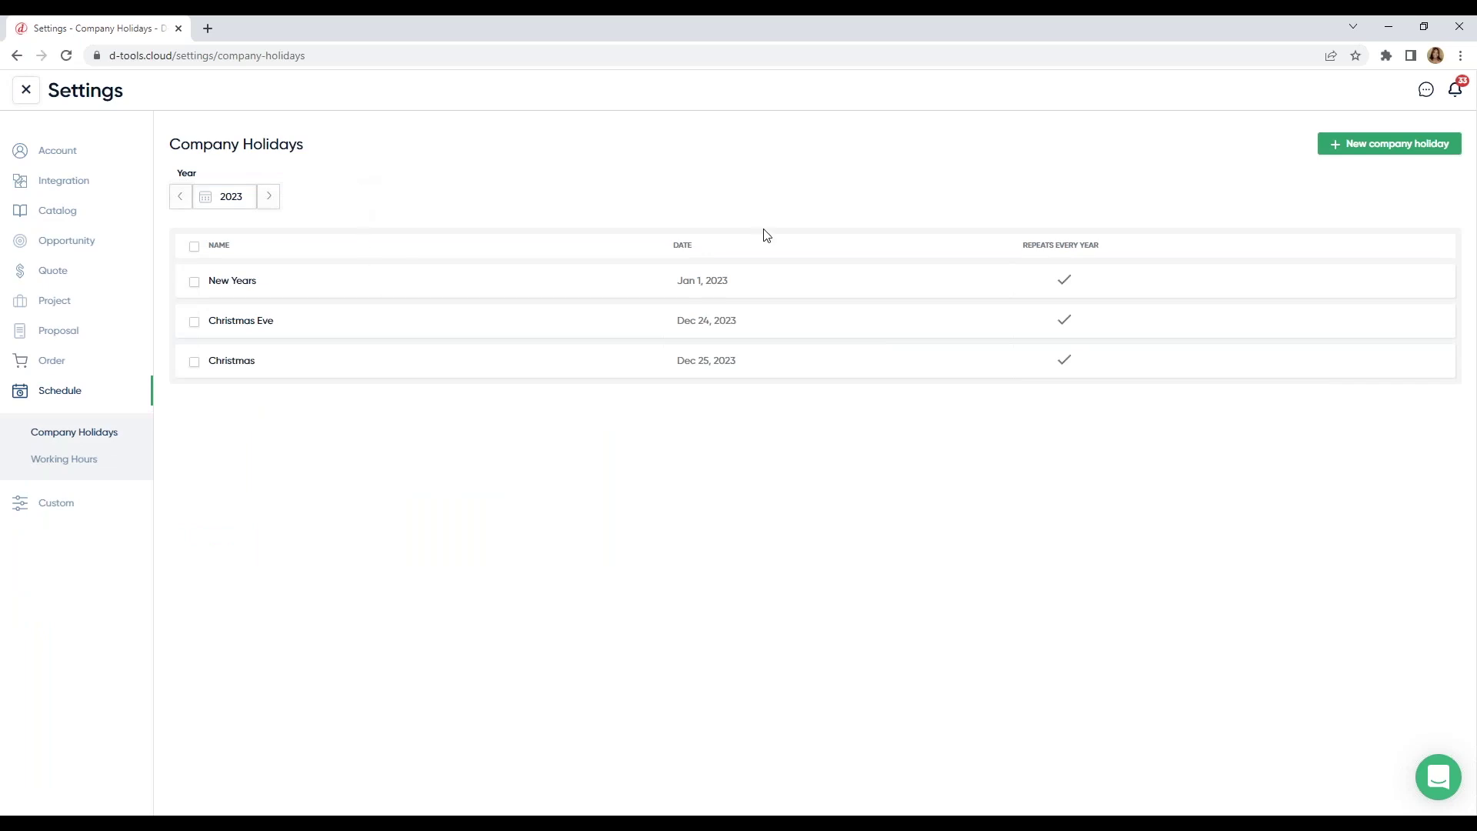
click(1398, 150)
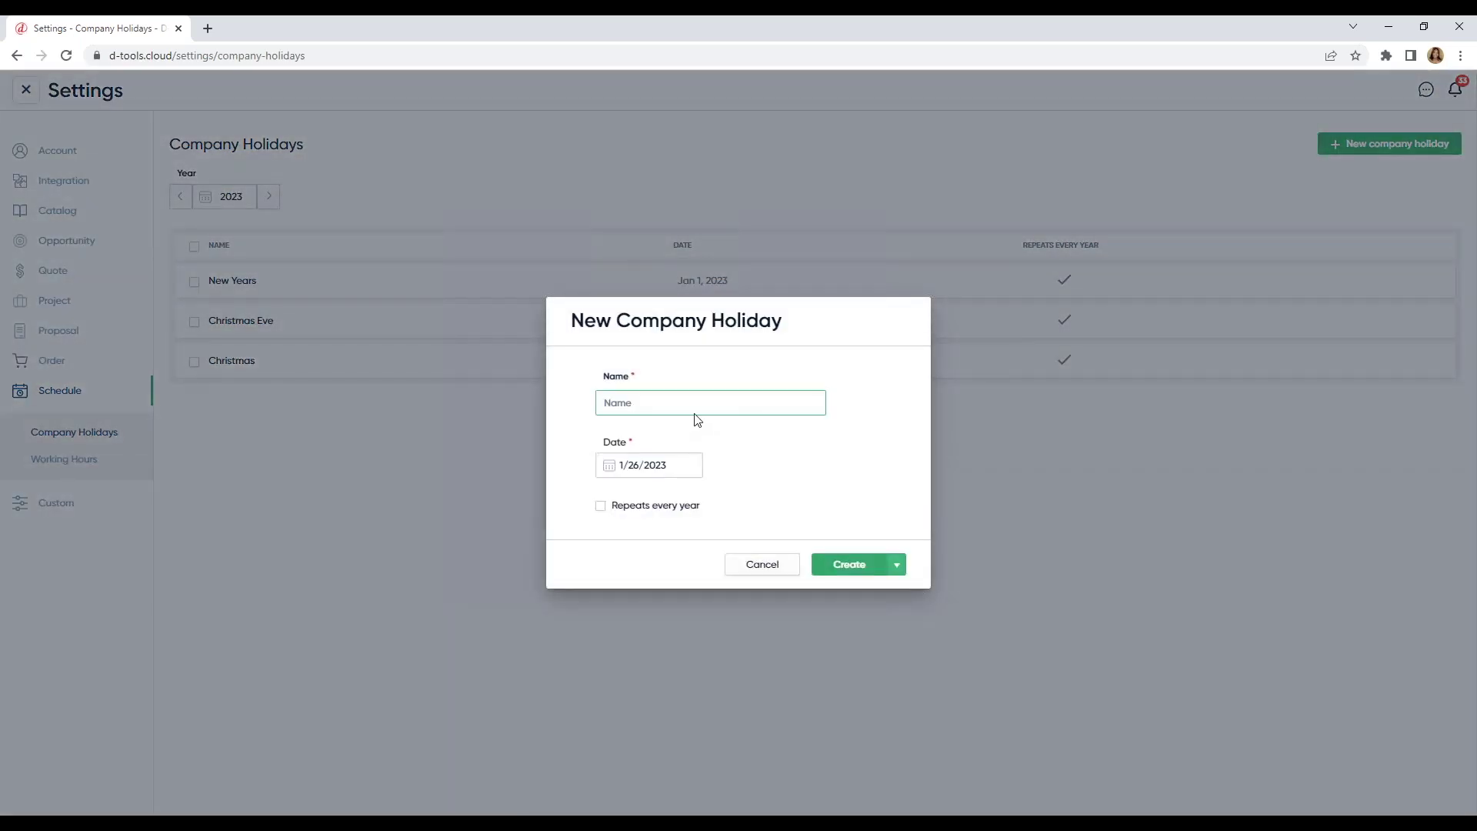
text(Valentine's Day)
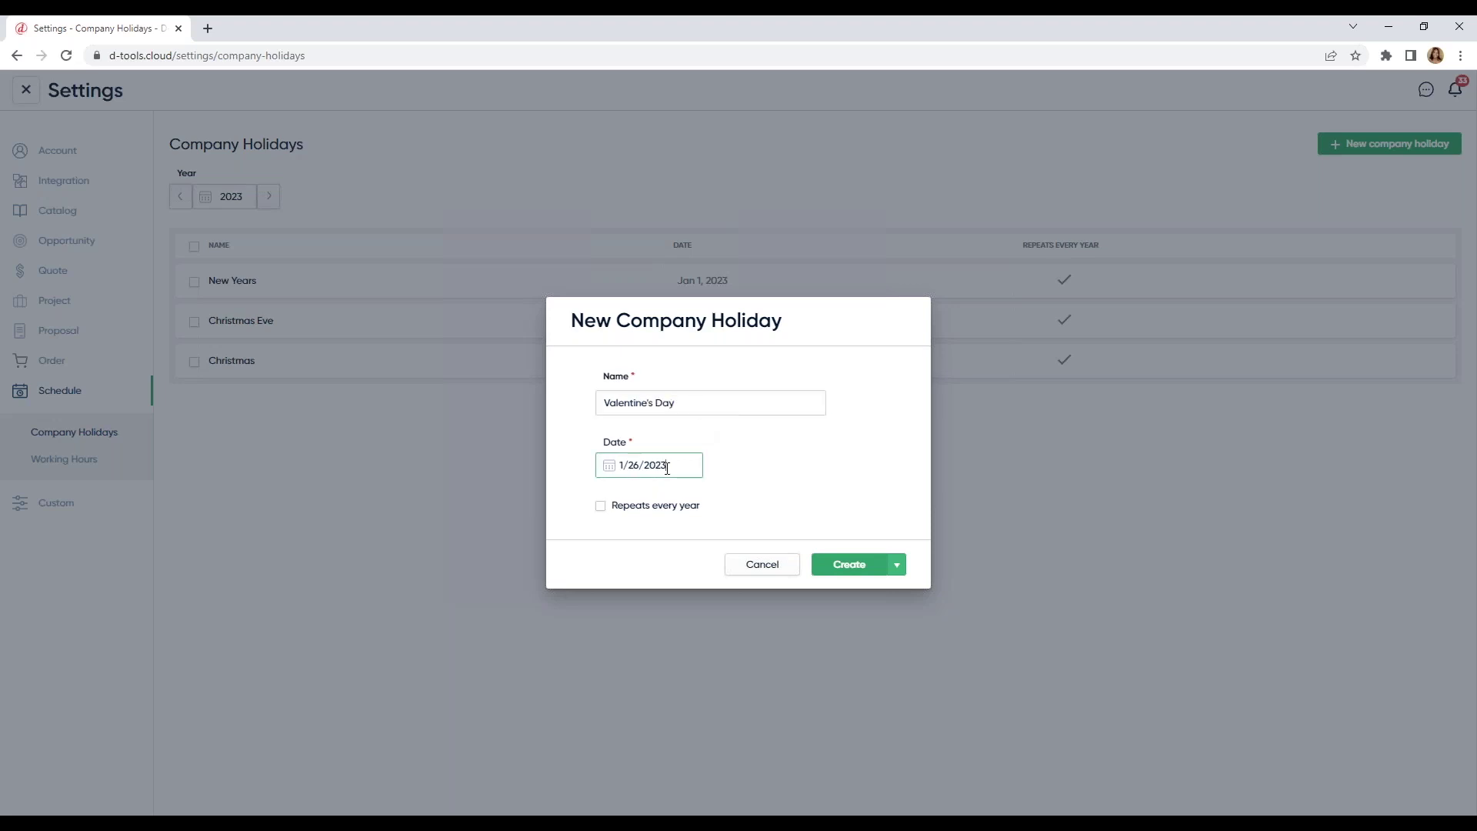
click(663, 465)
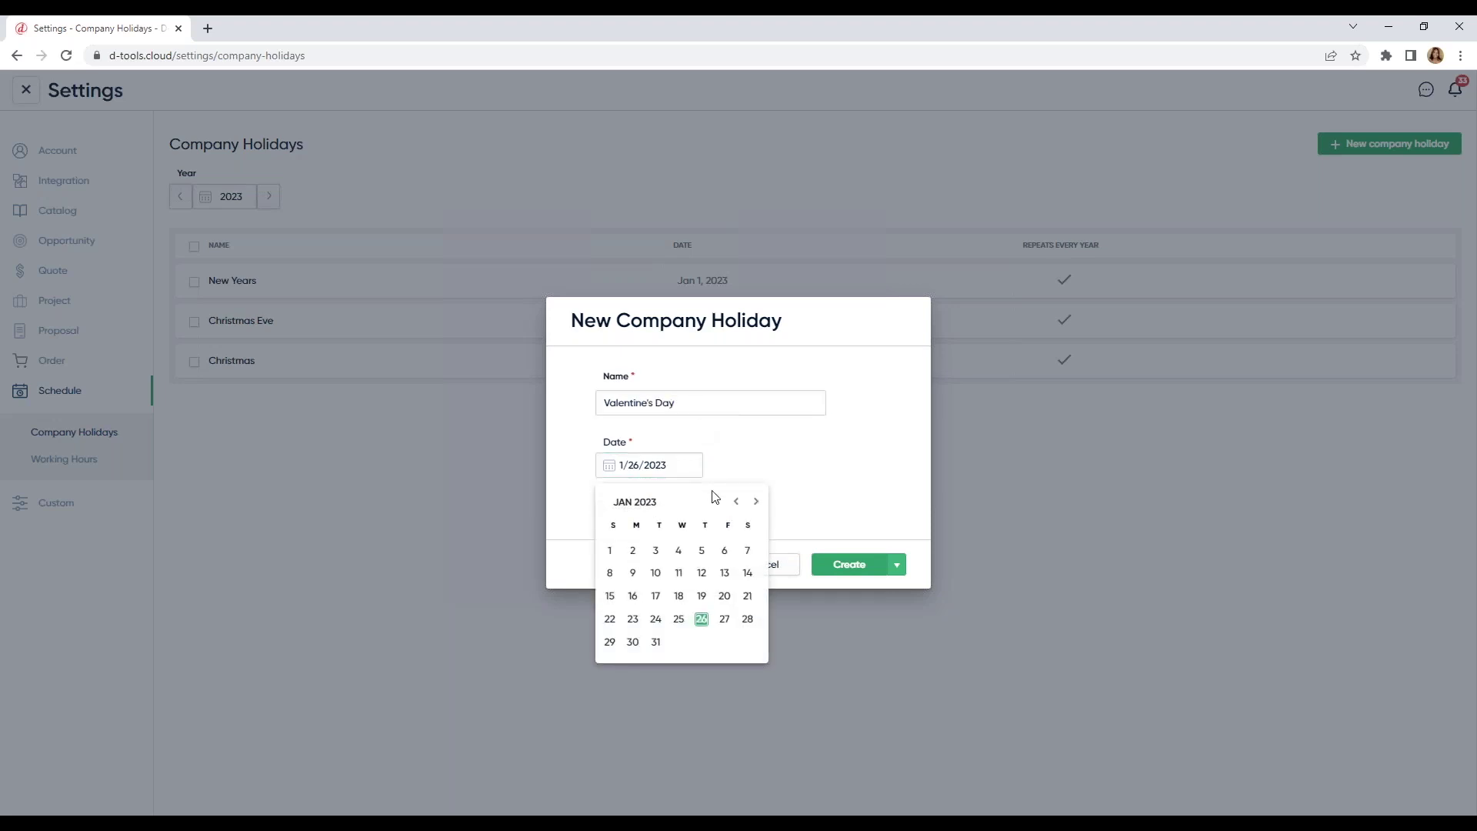
click(755, 503)
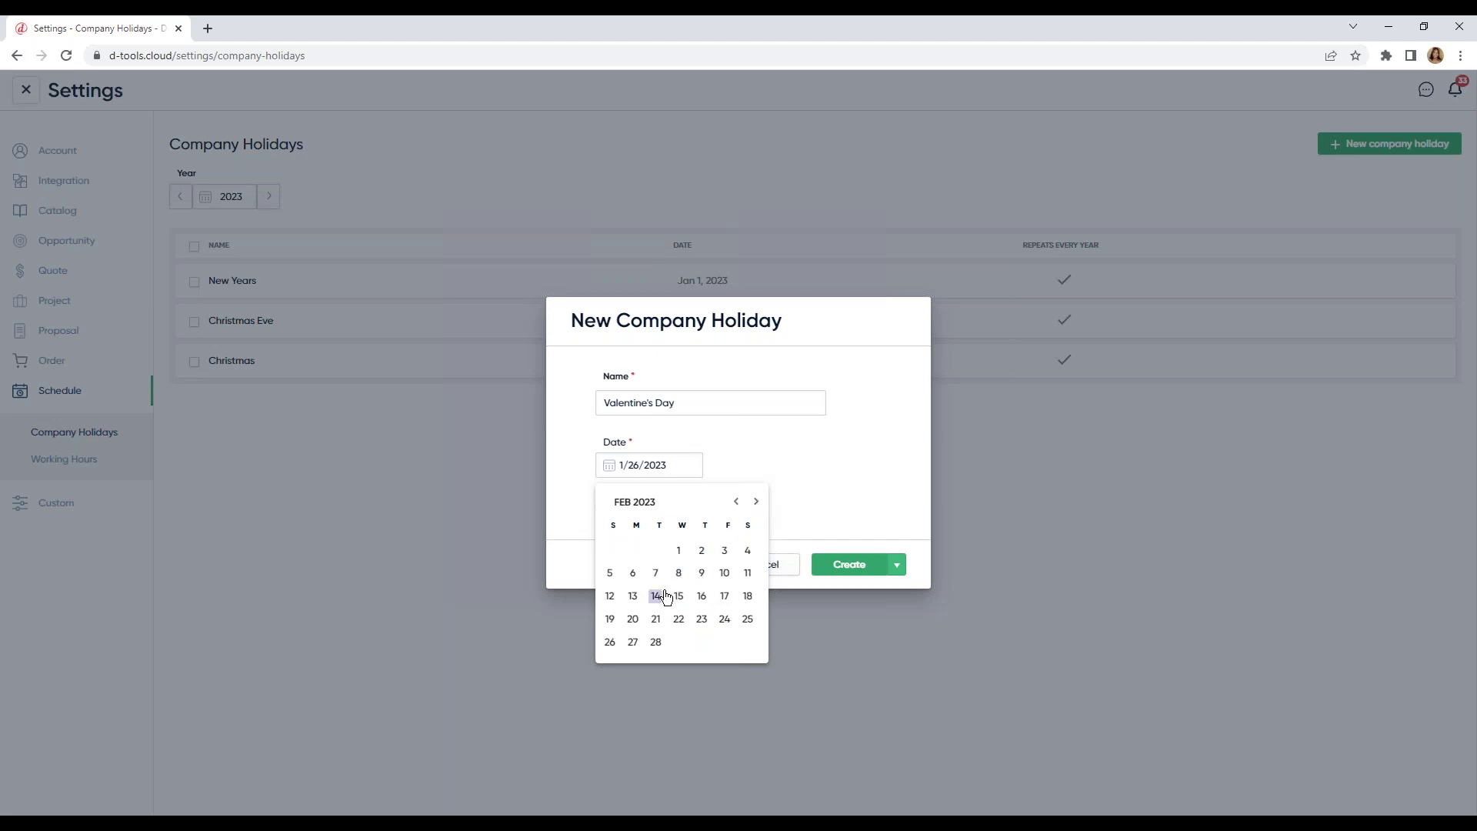
click(659, 597)
click(602, 507)
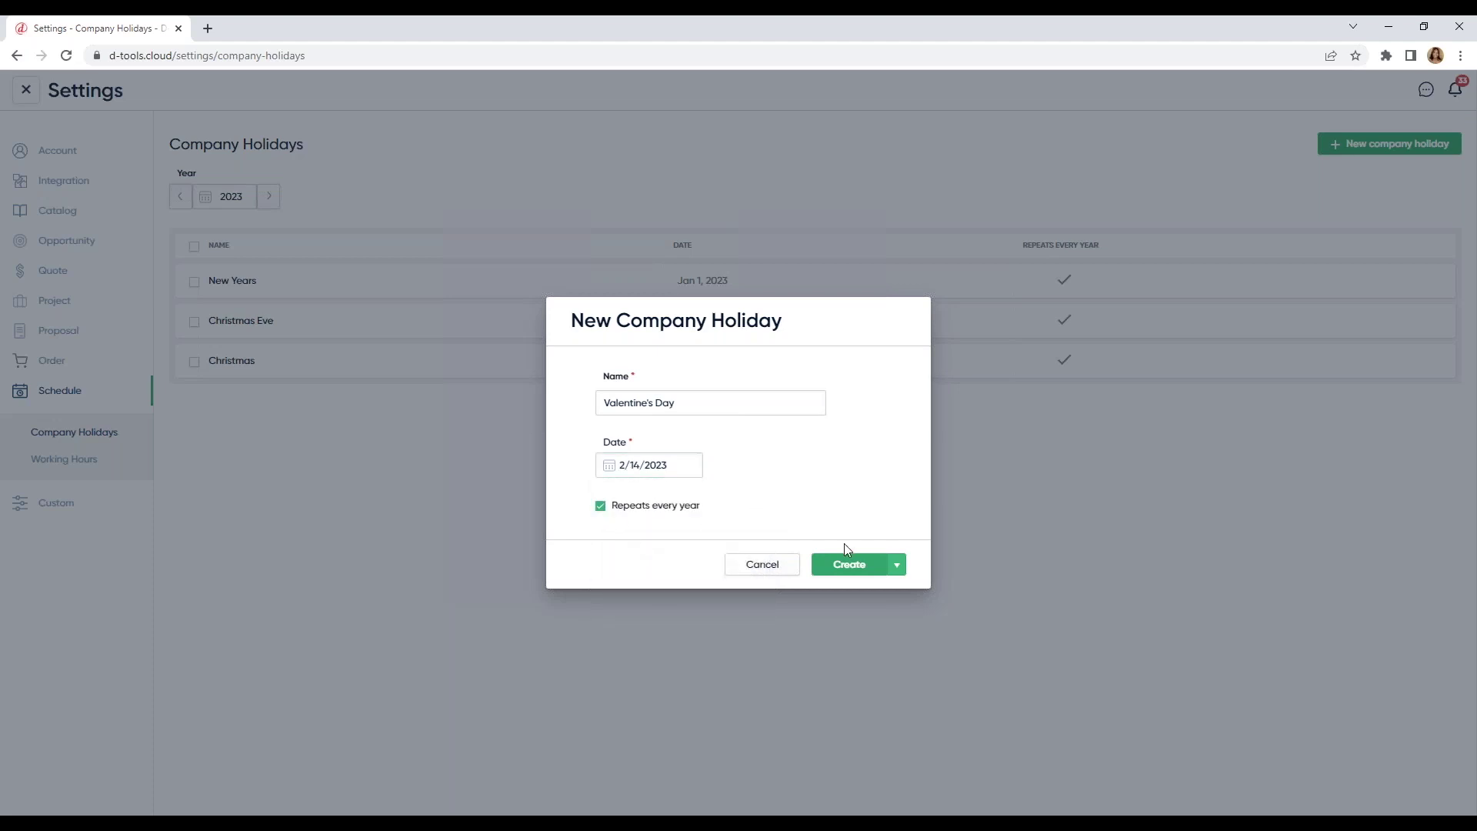
click(855, 567)
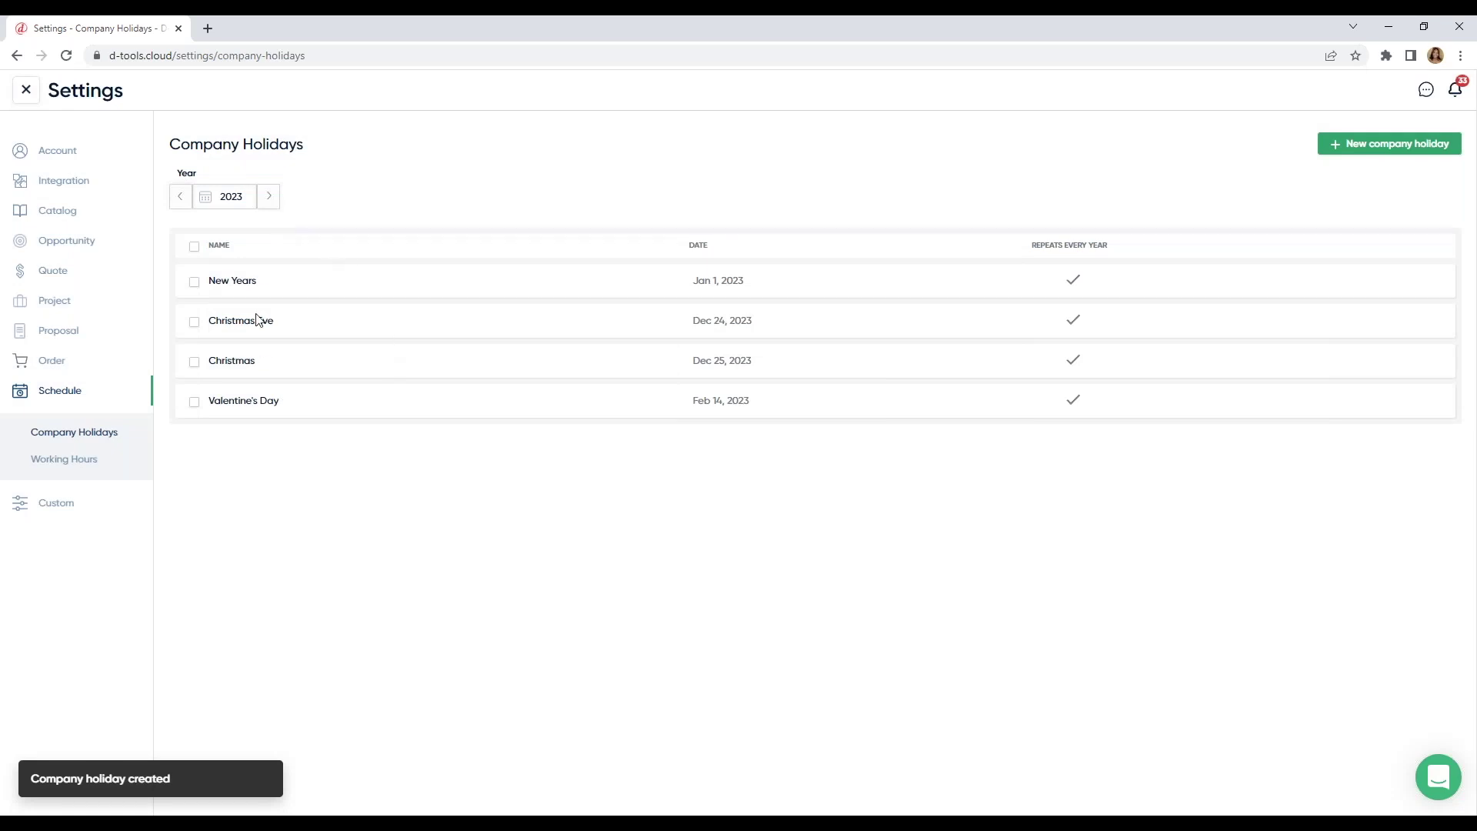
- Uncheck Saturday and Sunday in Working Hours, save, and return to the Projects board
click(101, 461)
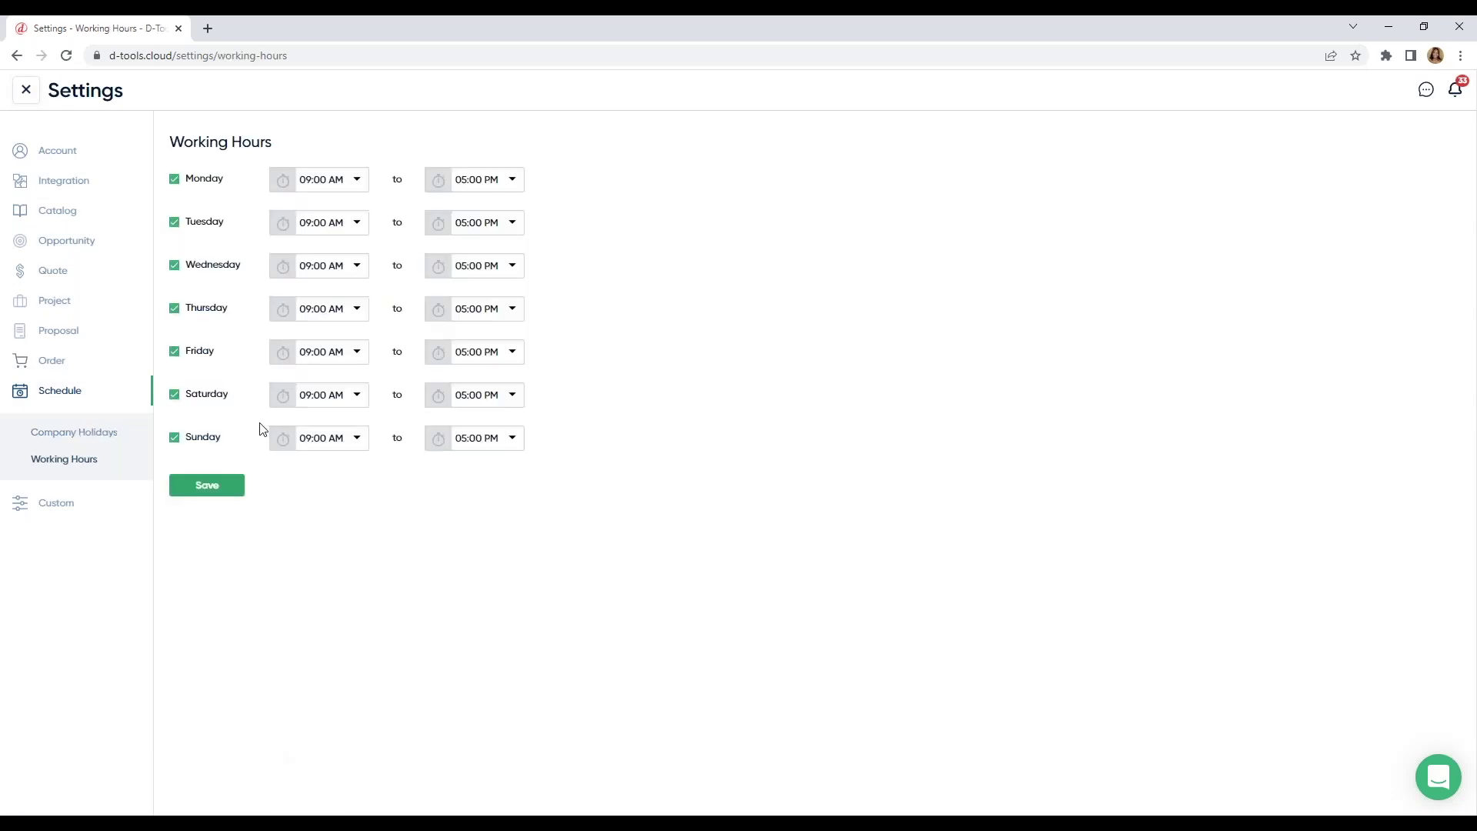
click(176, 396)
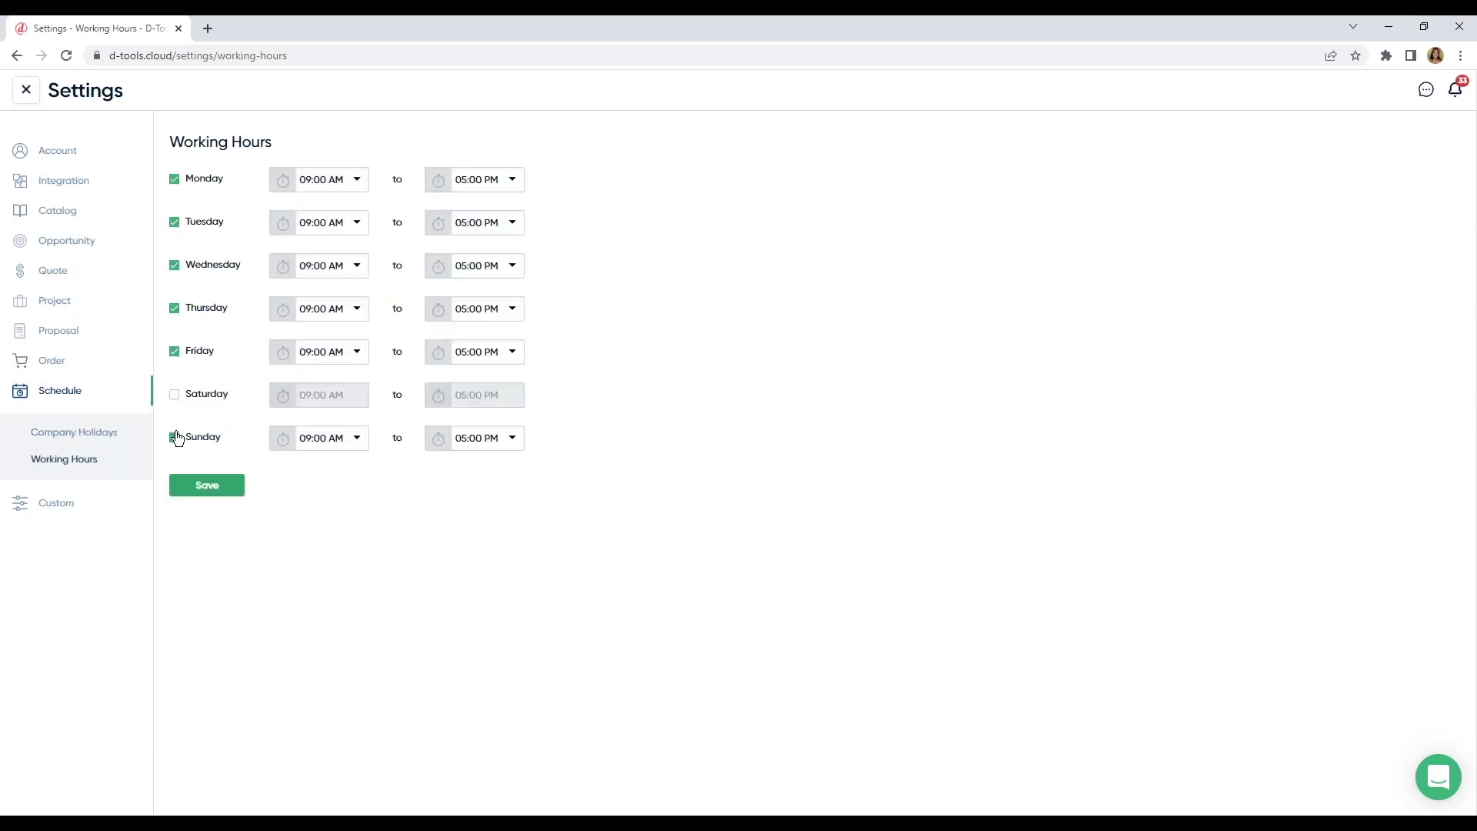
click(175, 438)
click(223, 489)
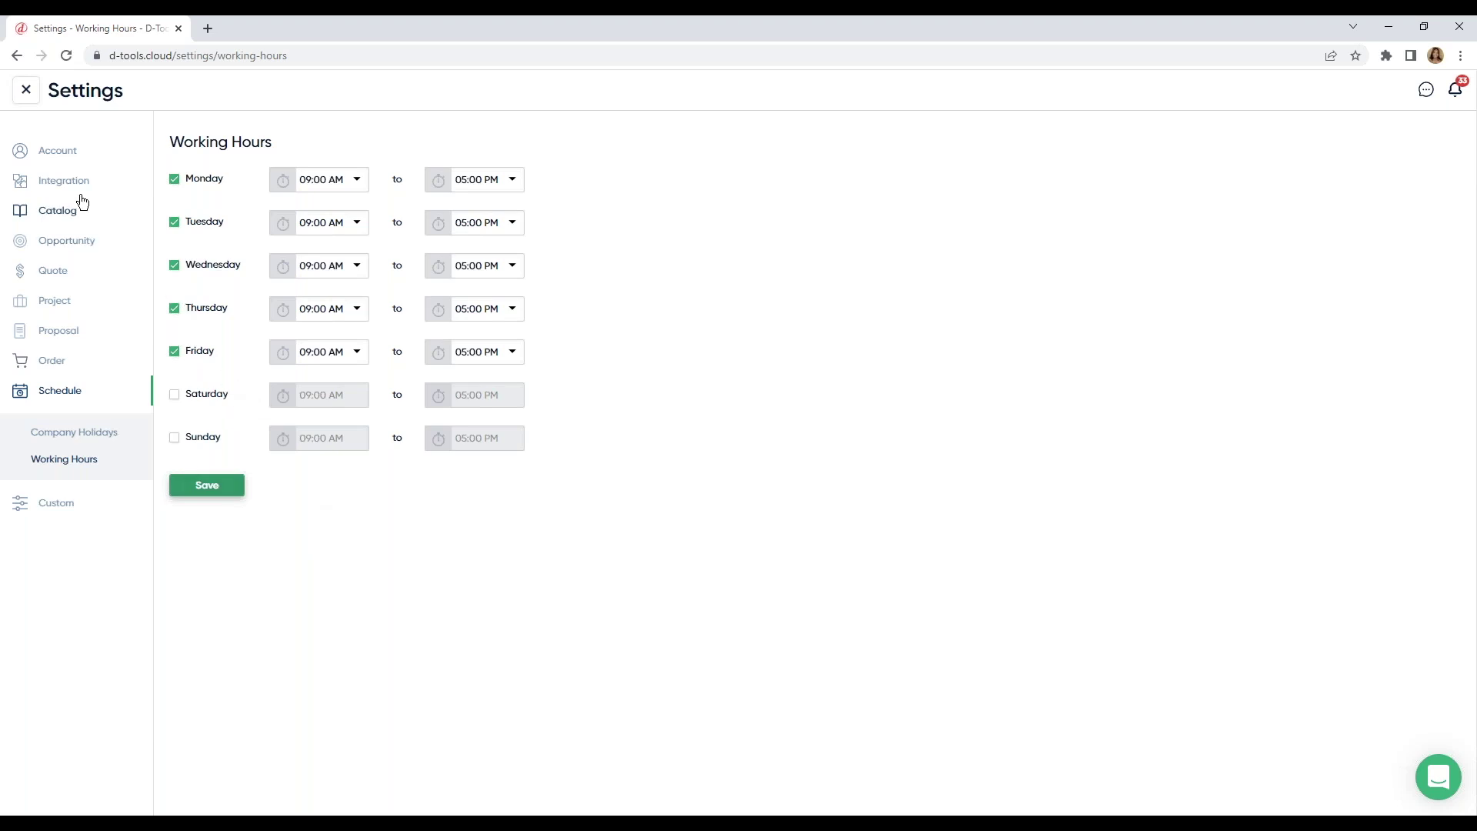
click(26, 99)
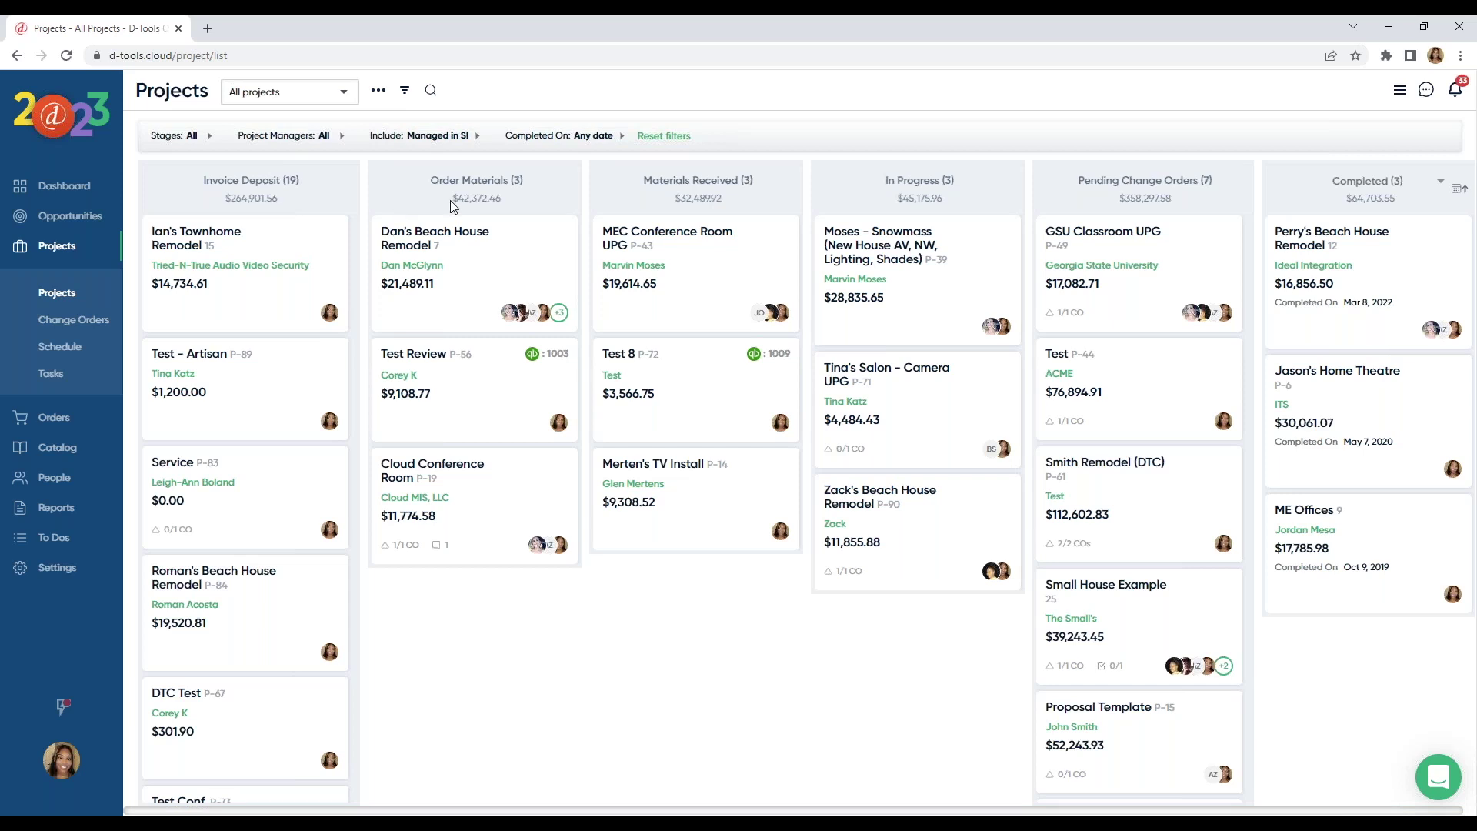
click(380, 93)
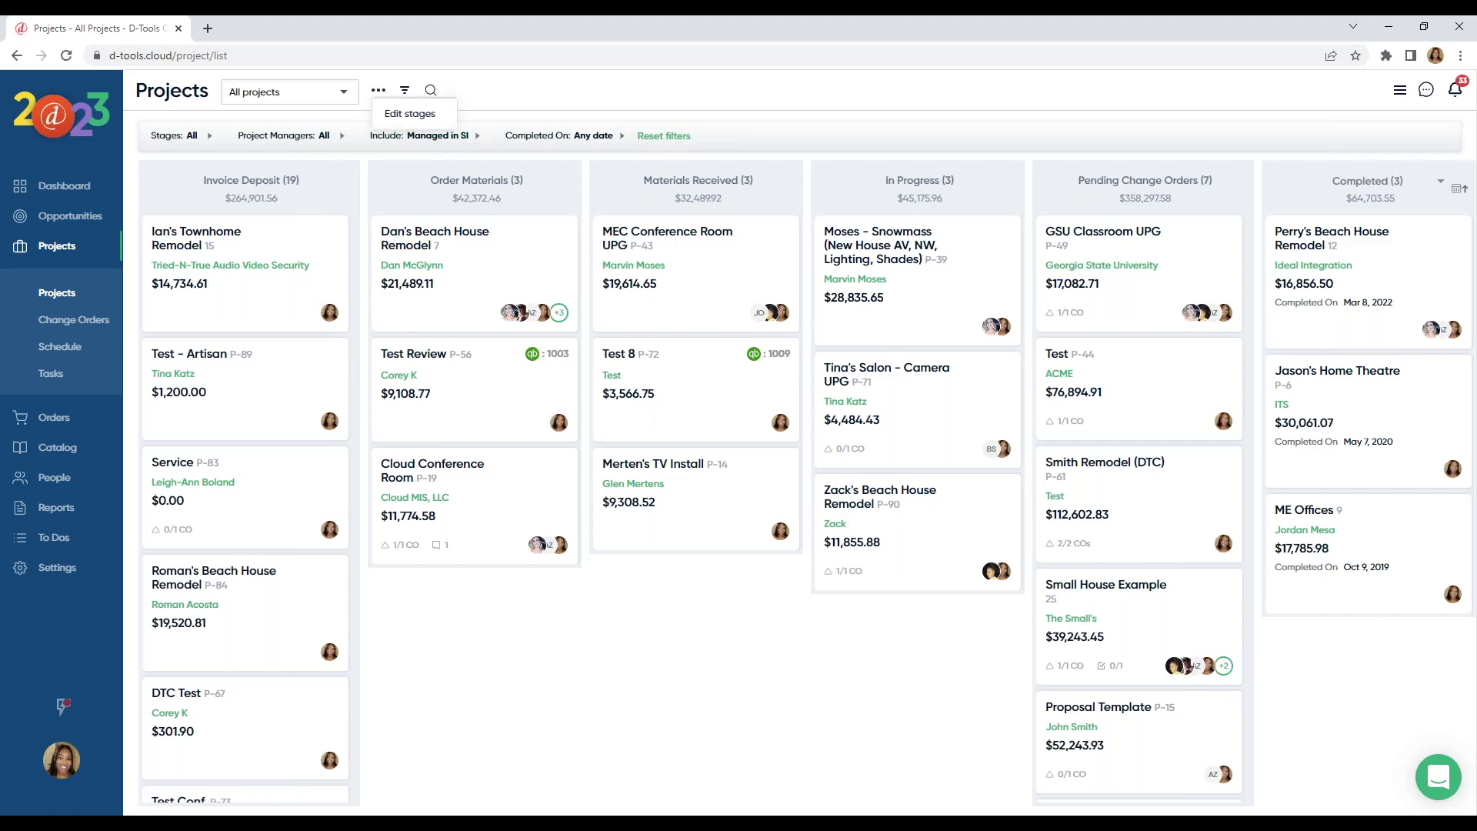
click(399, 115)
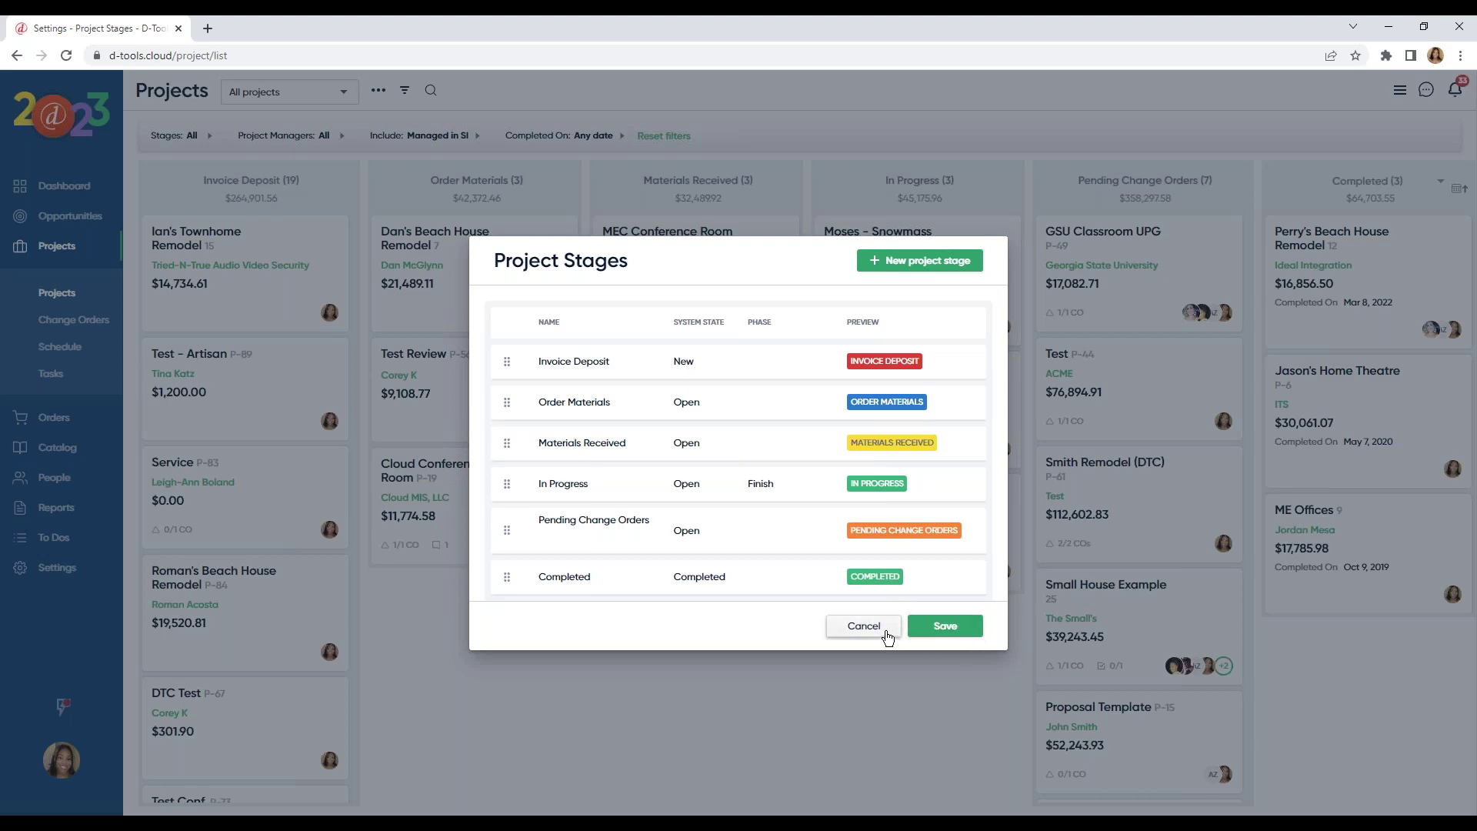
click(863, 625)
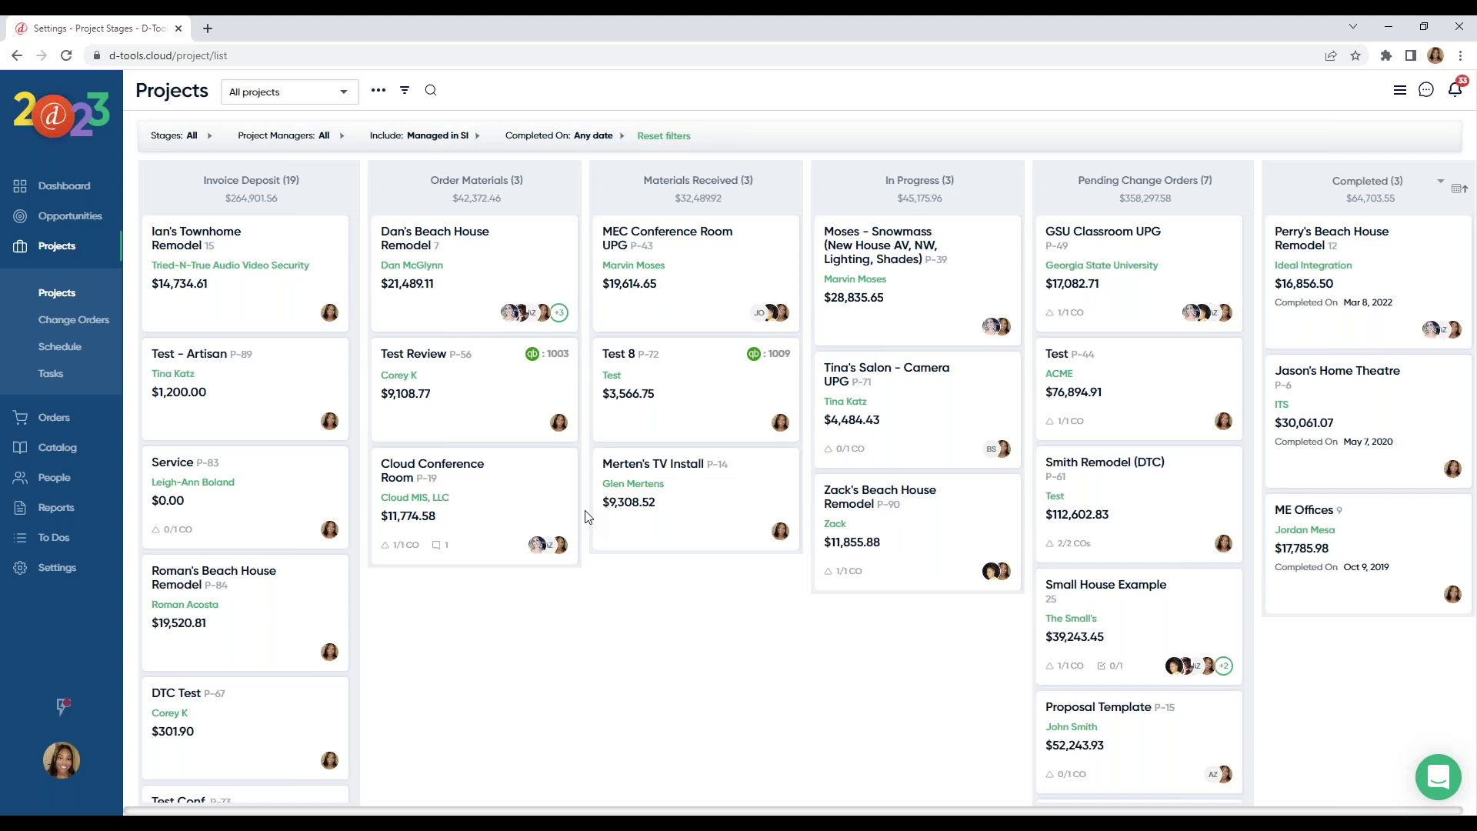
- Mark the D-Tools Conference Rm. UPG - Smyrna opportunity Won and create a D-Tools Cloud project from it
mouse_move(557, 467)
click(92, 225)
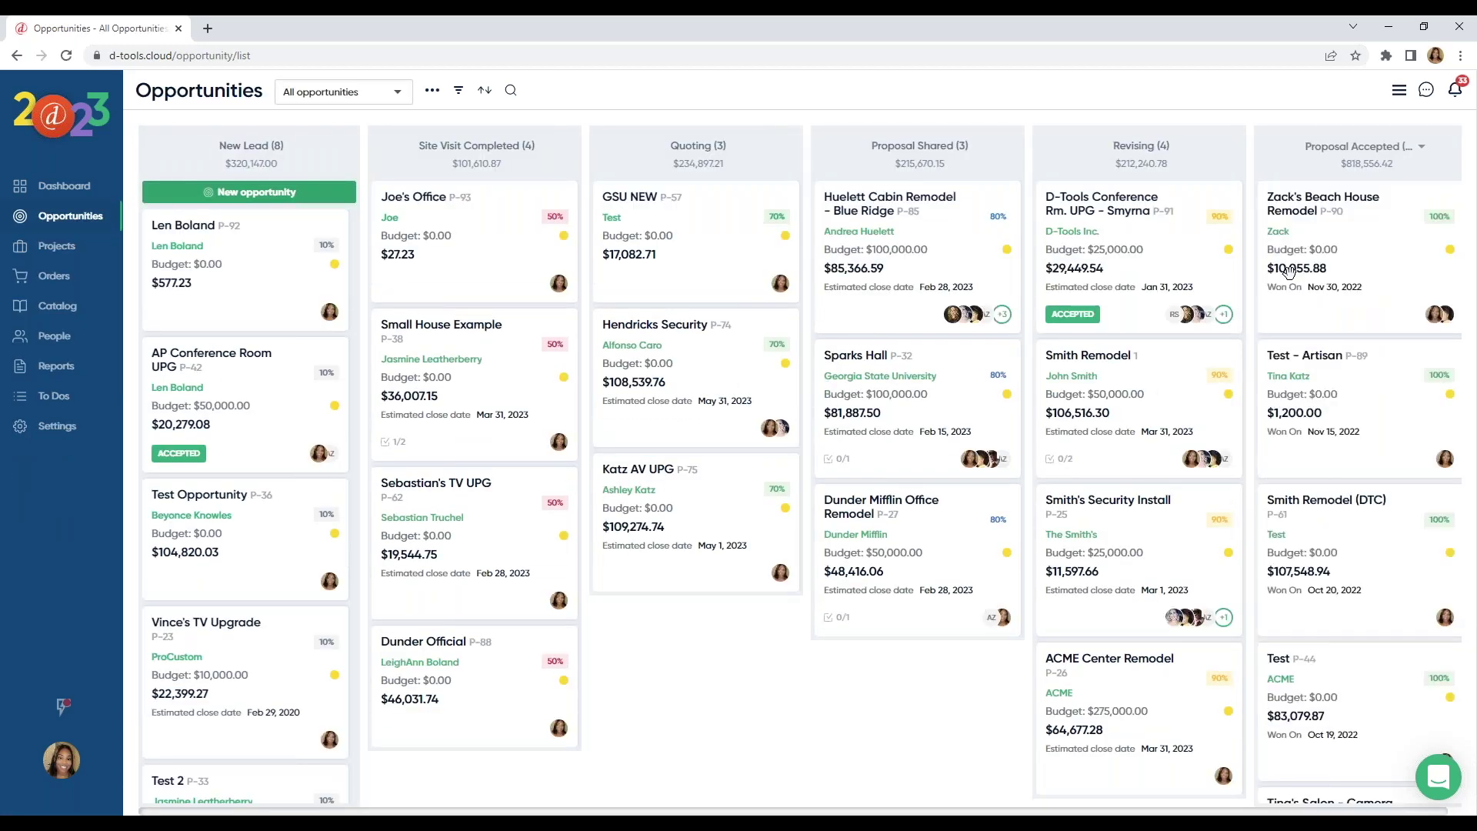
mouse_move(1110, 231)
click(1110, 224)
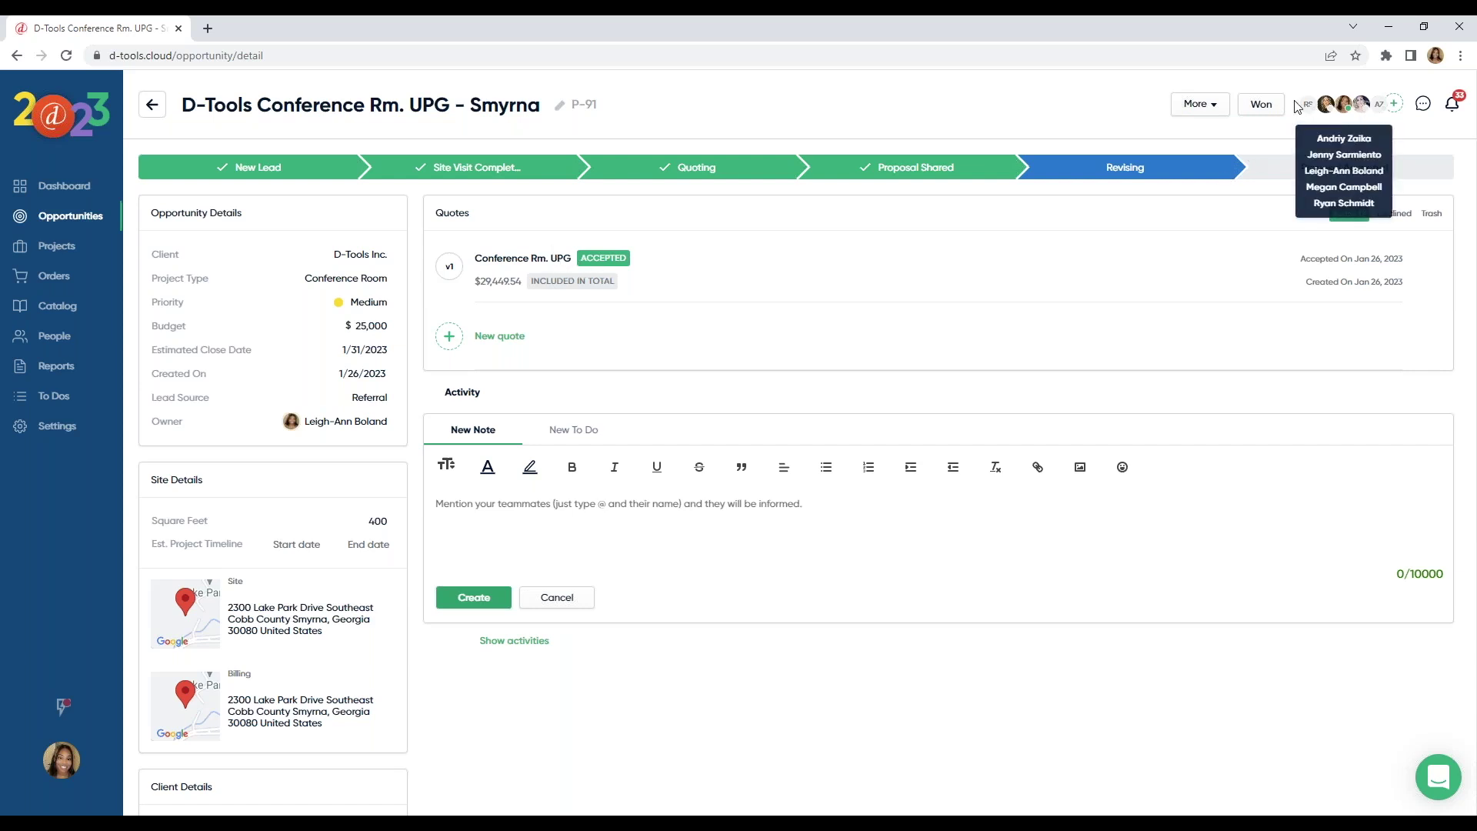
click(1262, 105)
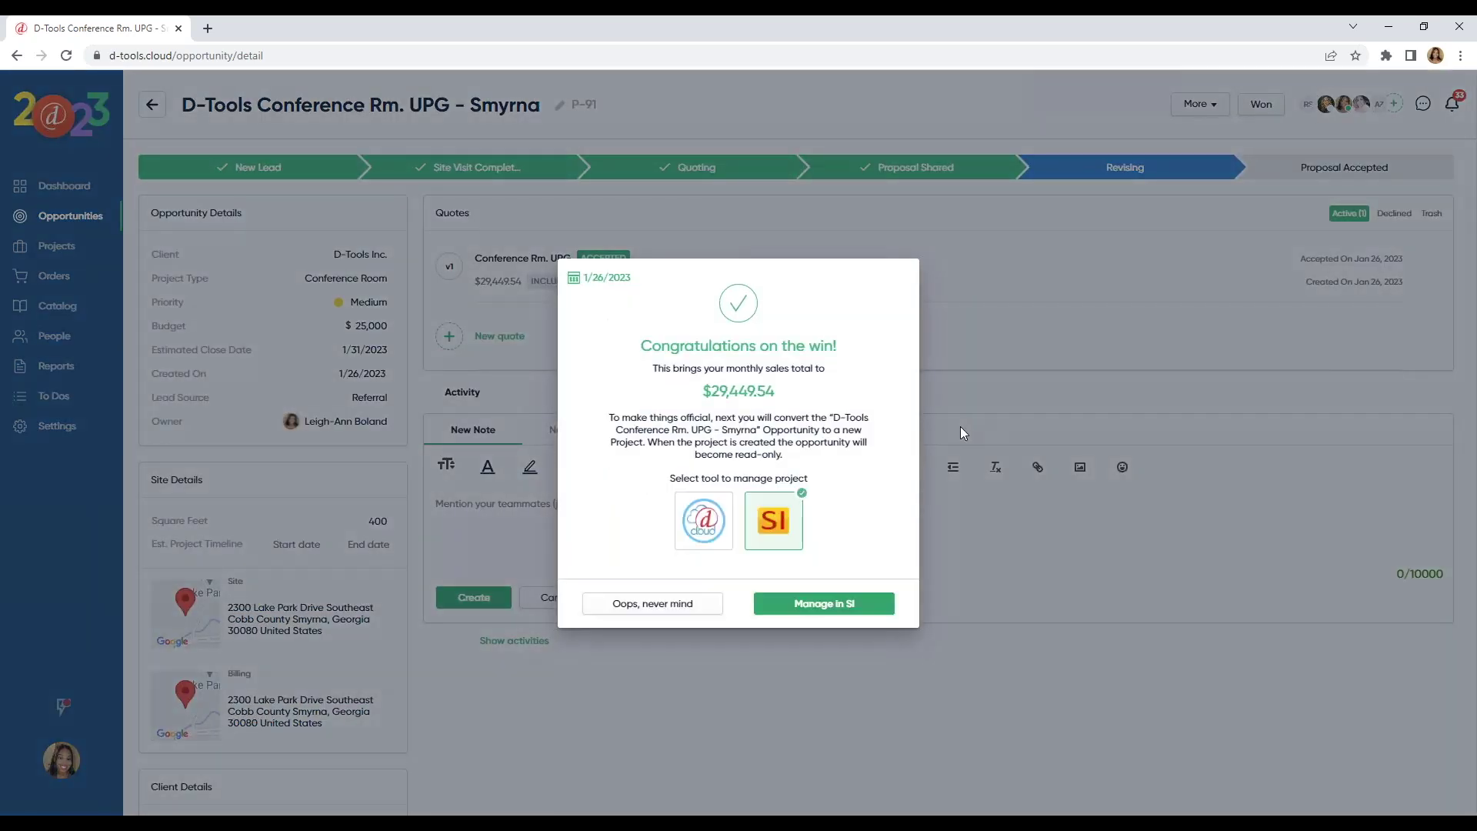
click(711, 527)
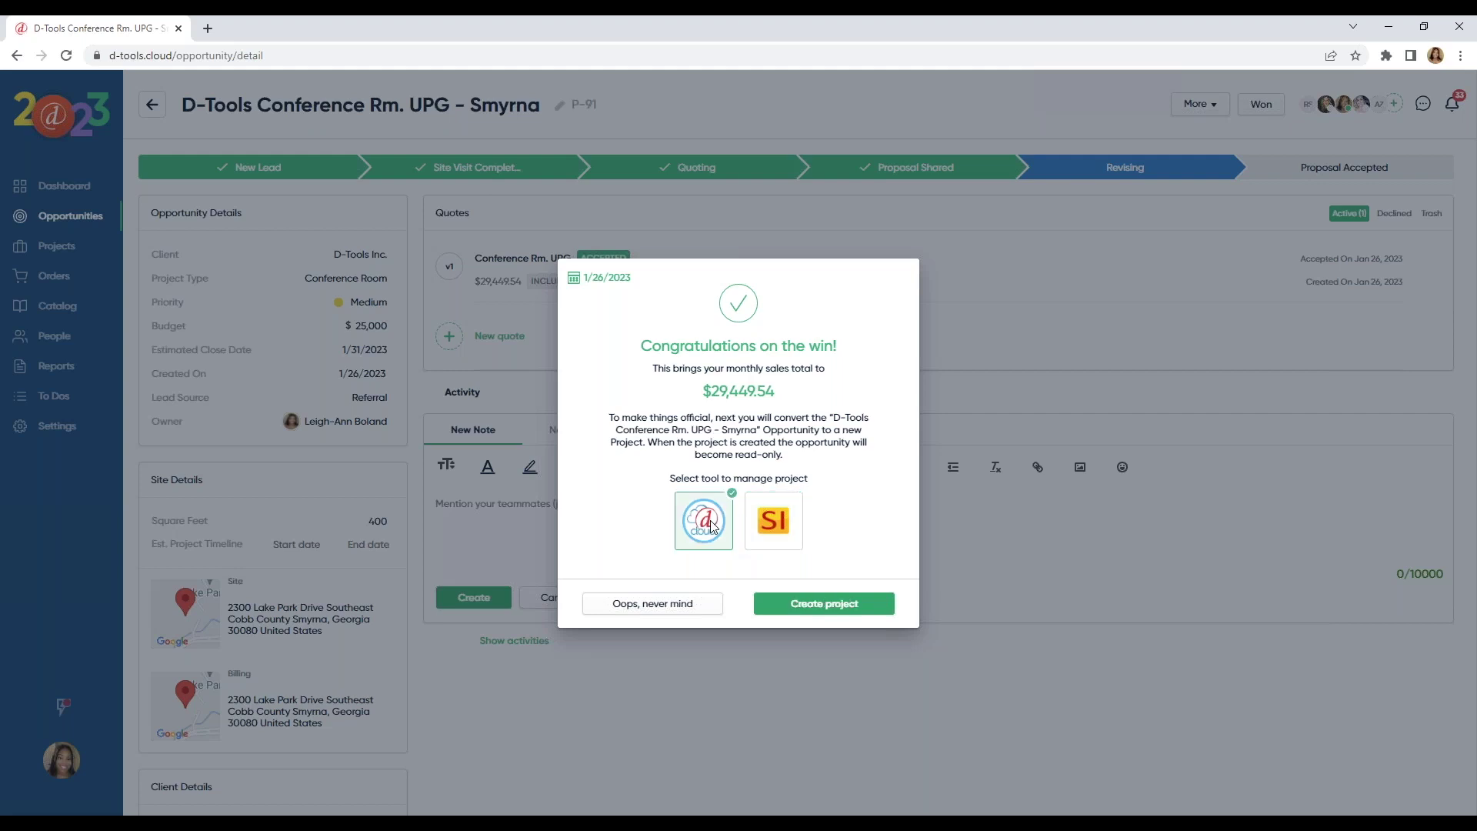
click(818, 604)
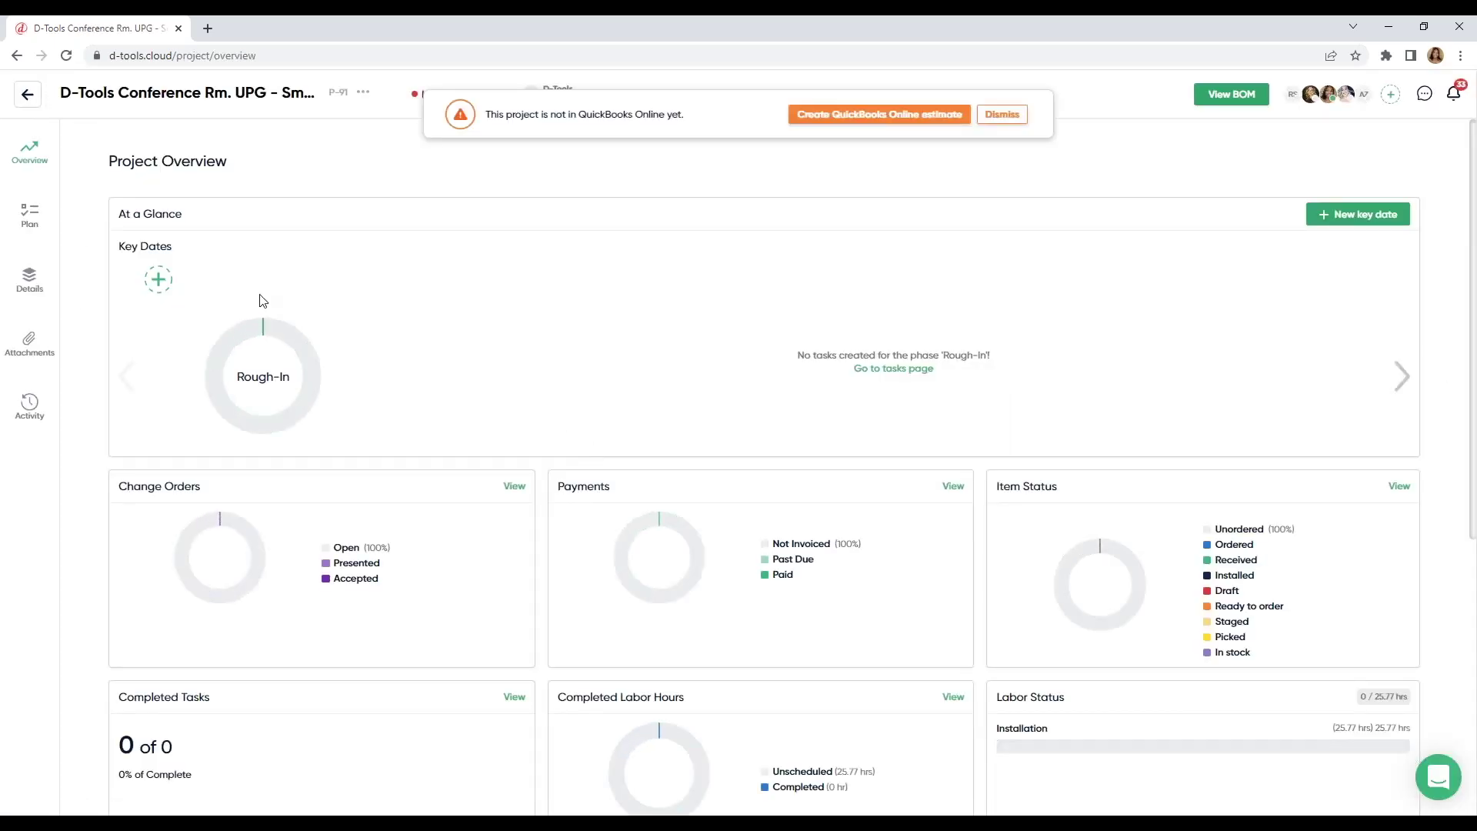
- Review the Project Overview down to its 25.77 labor hours, then go to the project's Plan
scroll(364, 274, down, 4)
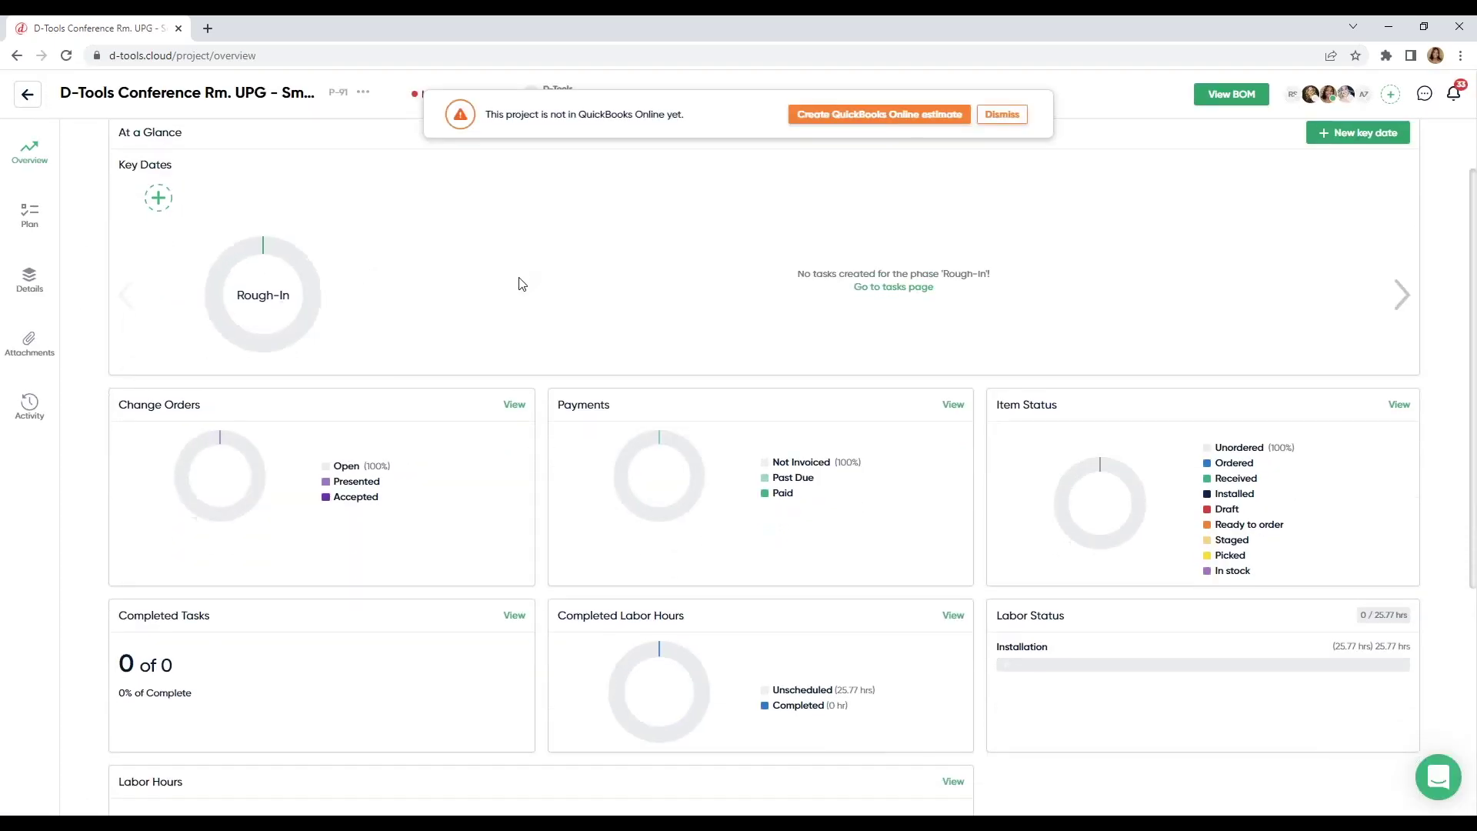
scroll(522, 322, down, 2)
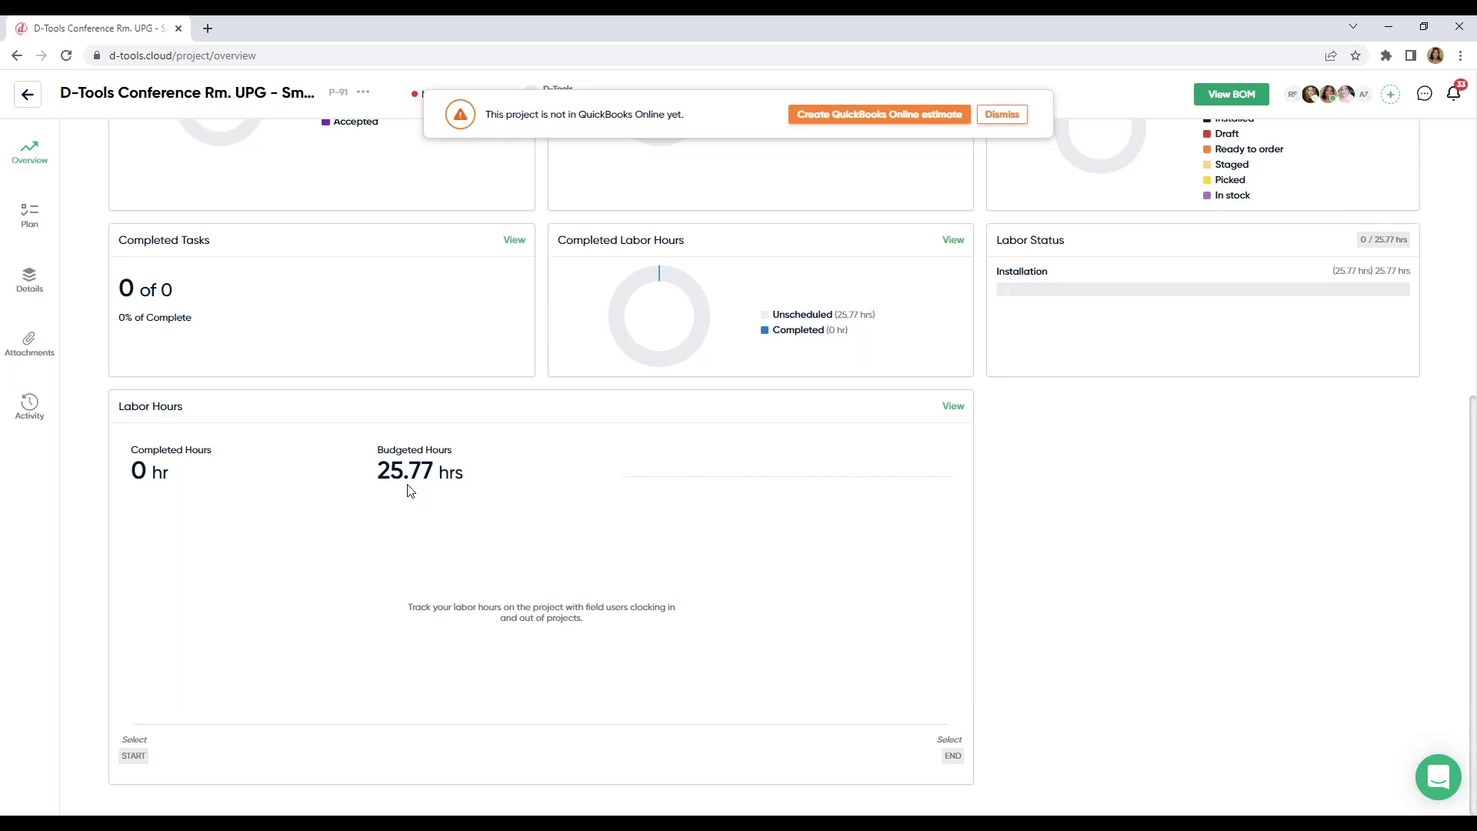
scroll(412, 490, up, 6)
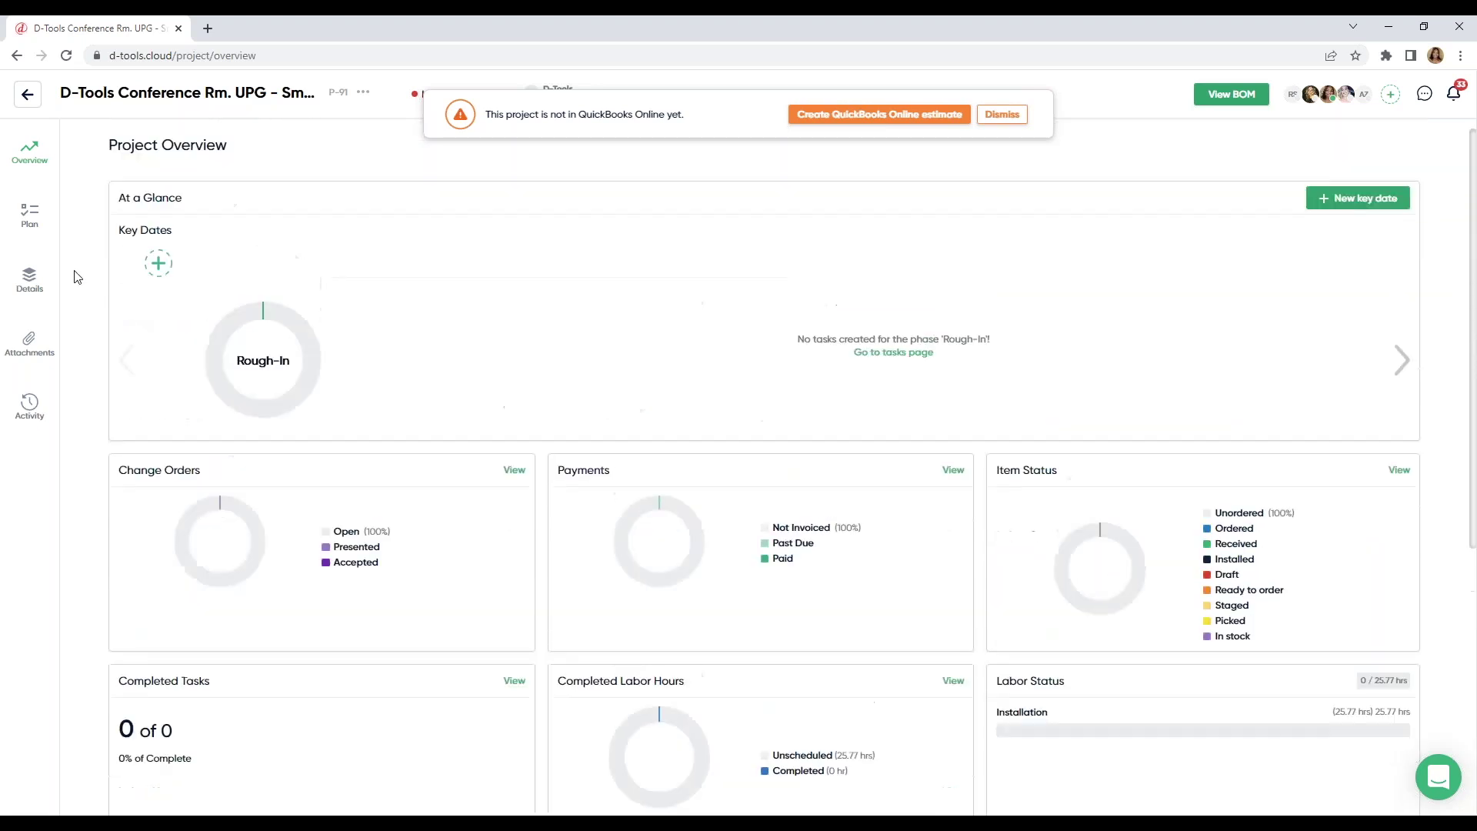
click(39, 222)
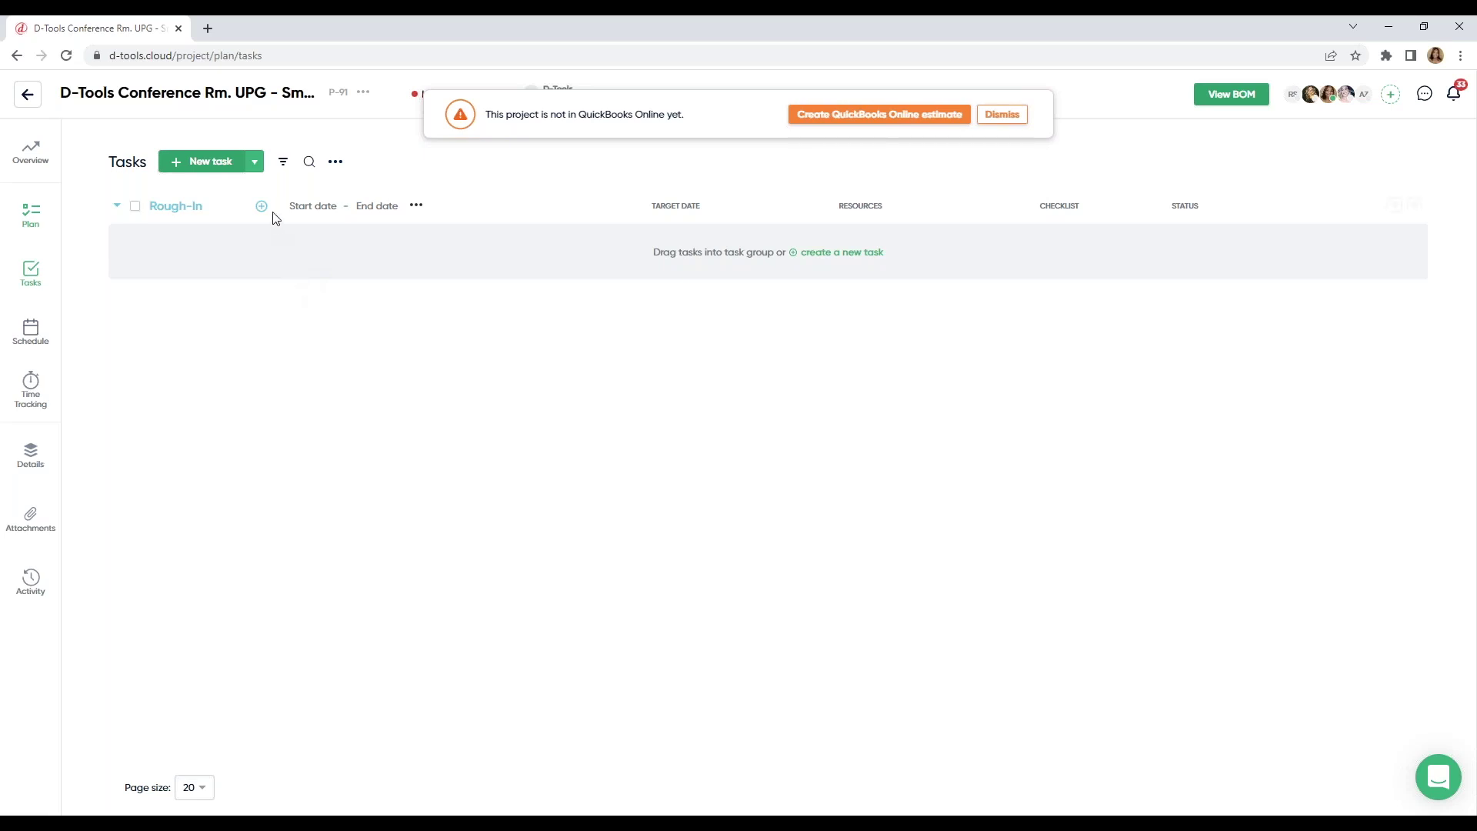
- Add a blank new task under Rough-In and open the Tasks list's more-options menu
click(212, 161)
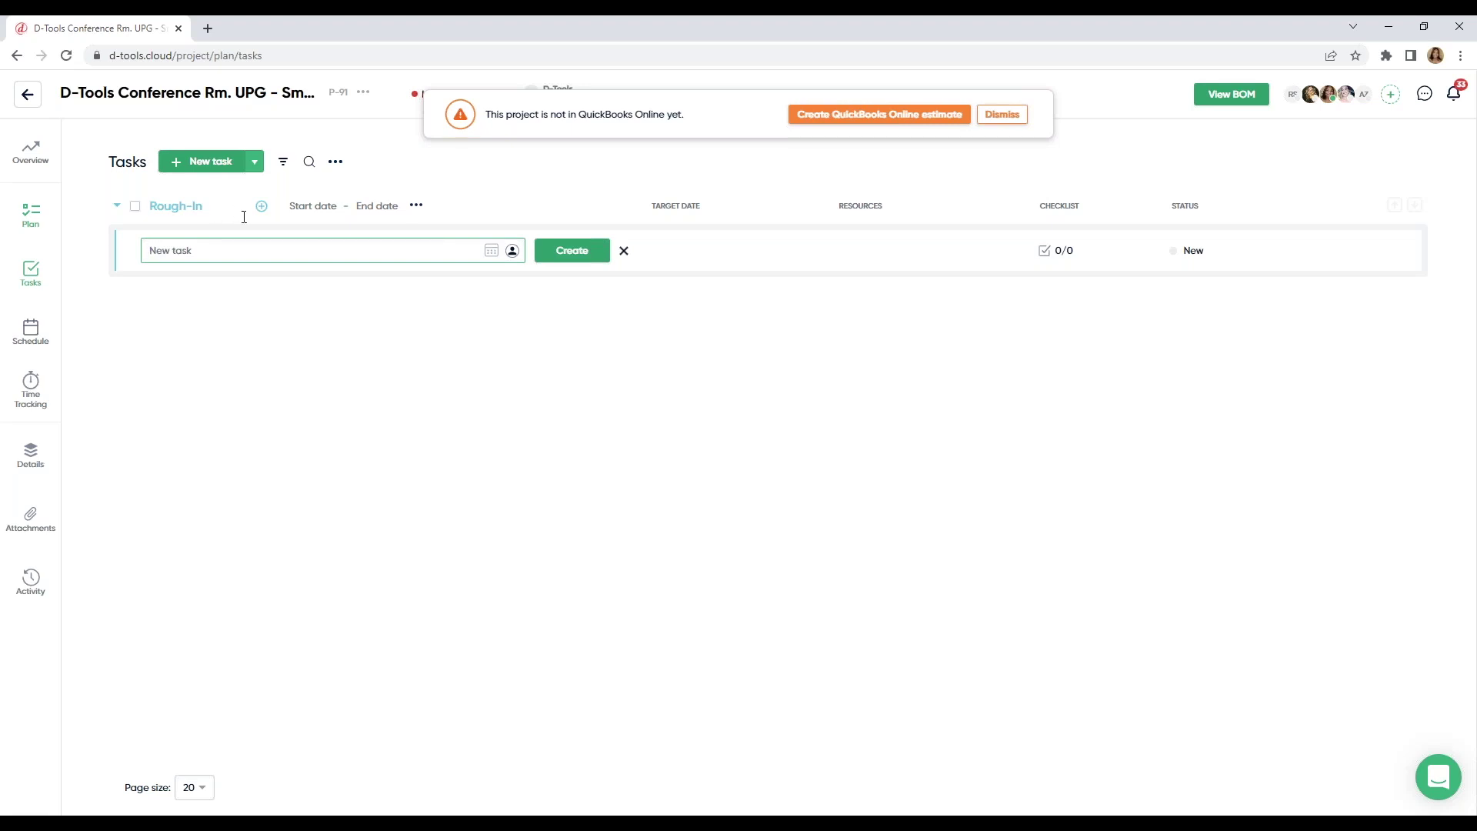
click(332, 163)
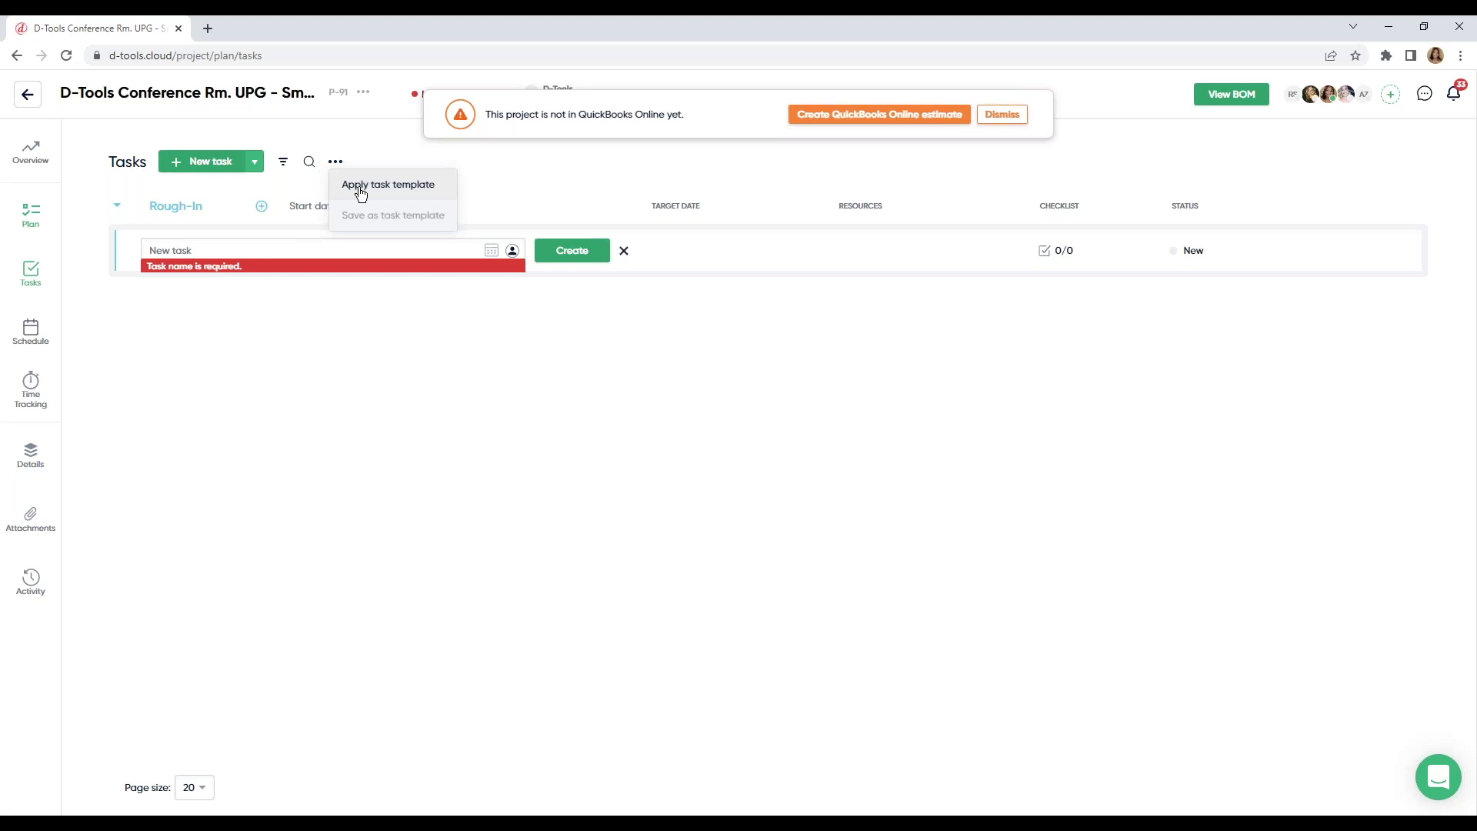
- Apply the Default task template's 12 tasks to the project
click(360, 189)
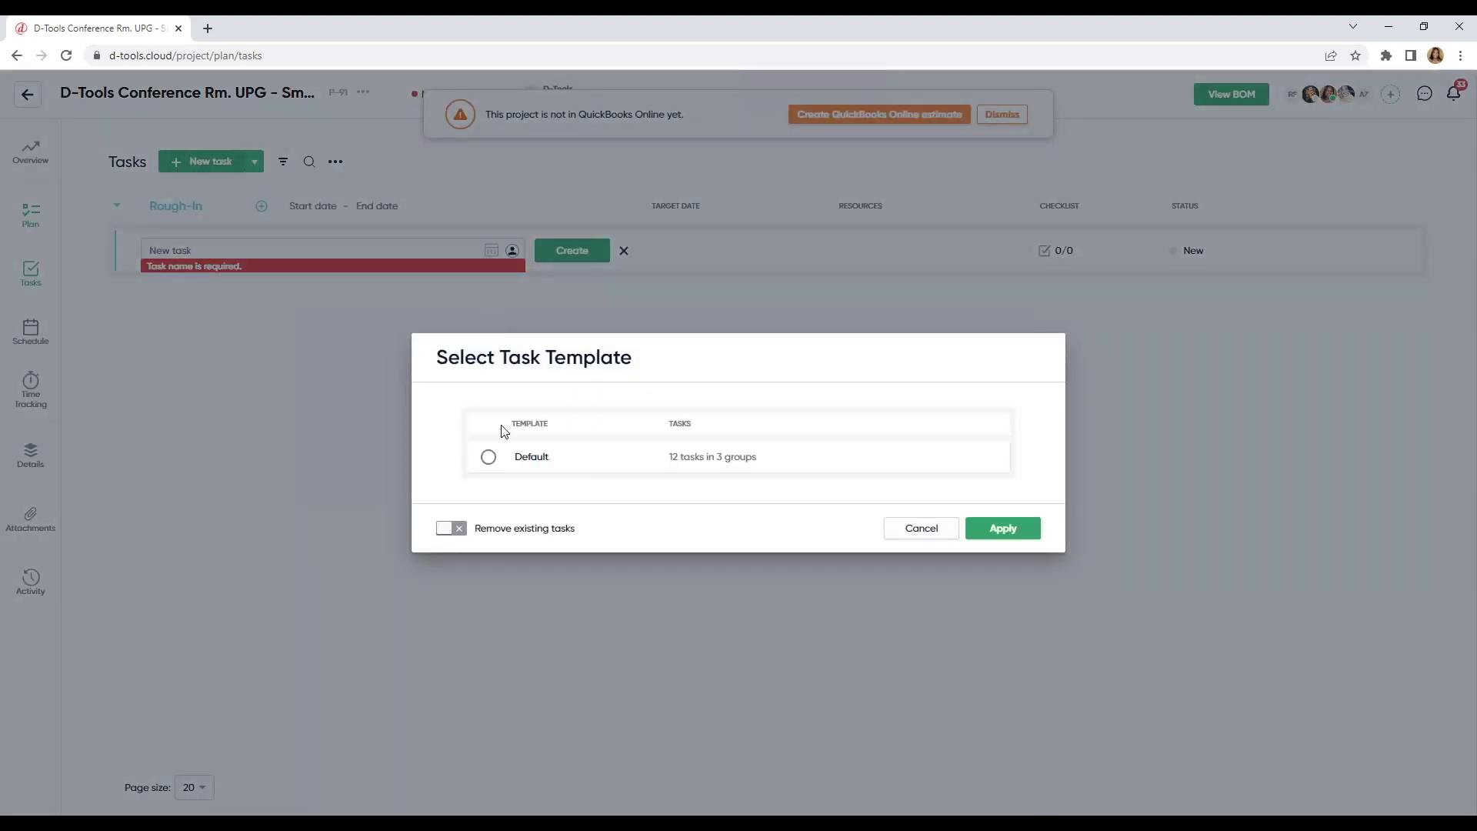
click(489, 457)
click(991, 528)
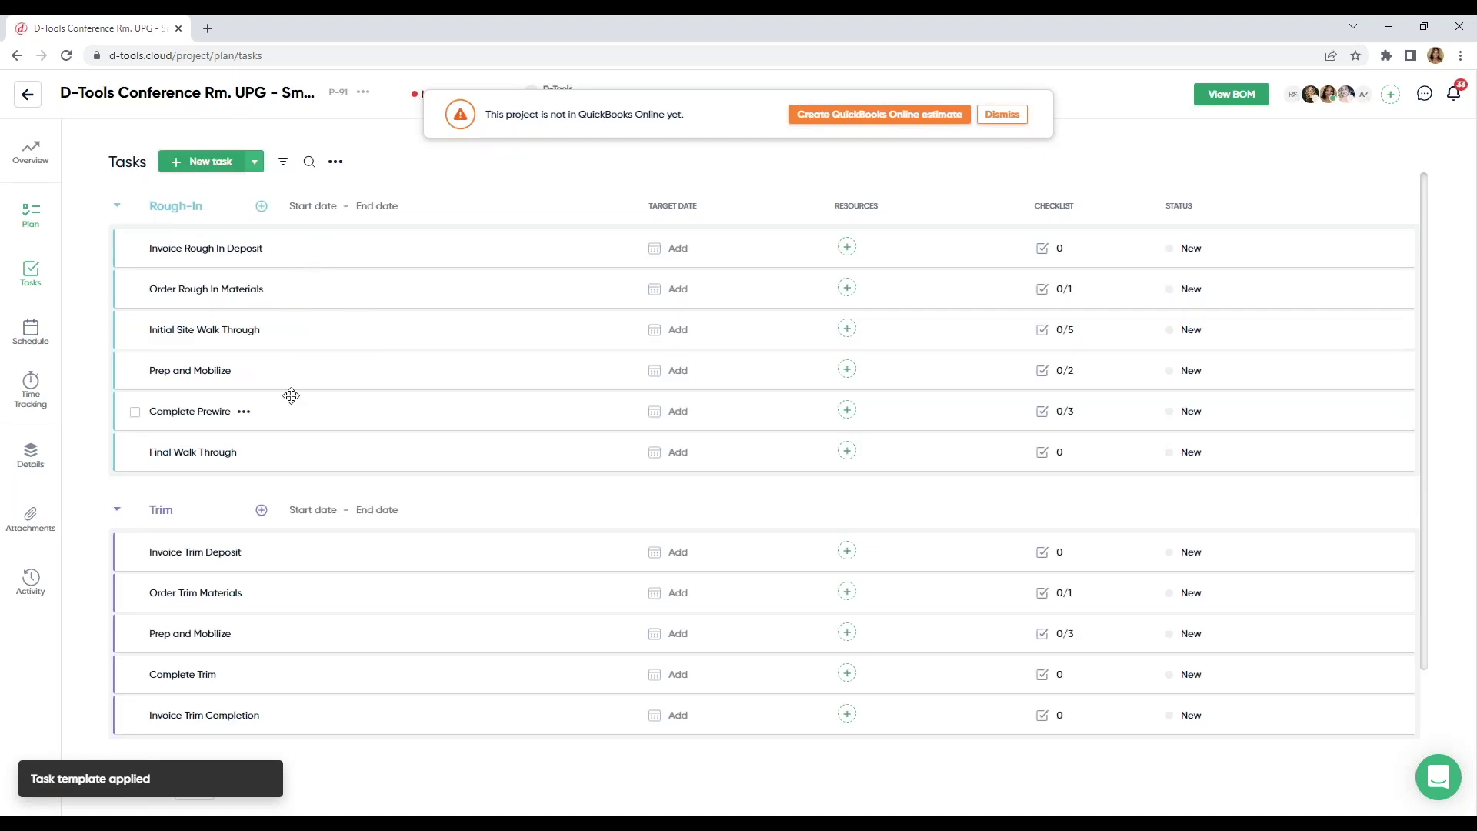
- Open the Prep and Mobilize task in the Trim group
mouse_move(211, 372)
mouse_down()
mouse_move(212, 344)
mouse_move(216, 371)
mouse_up()
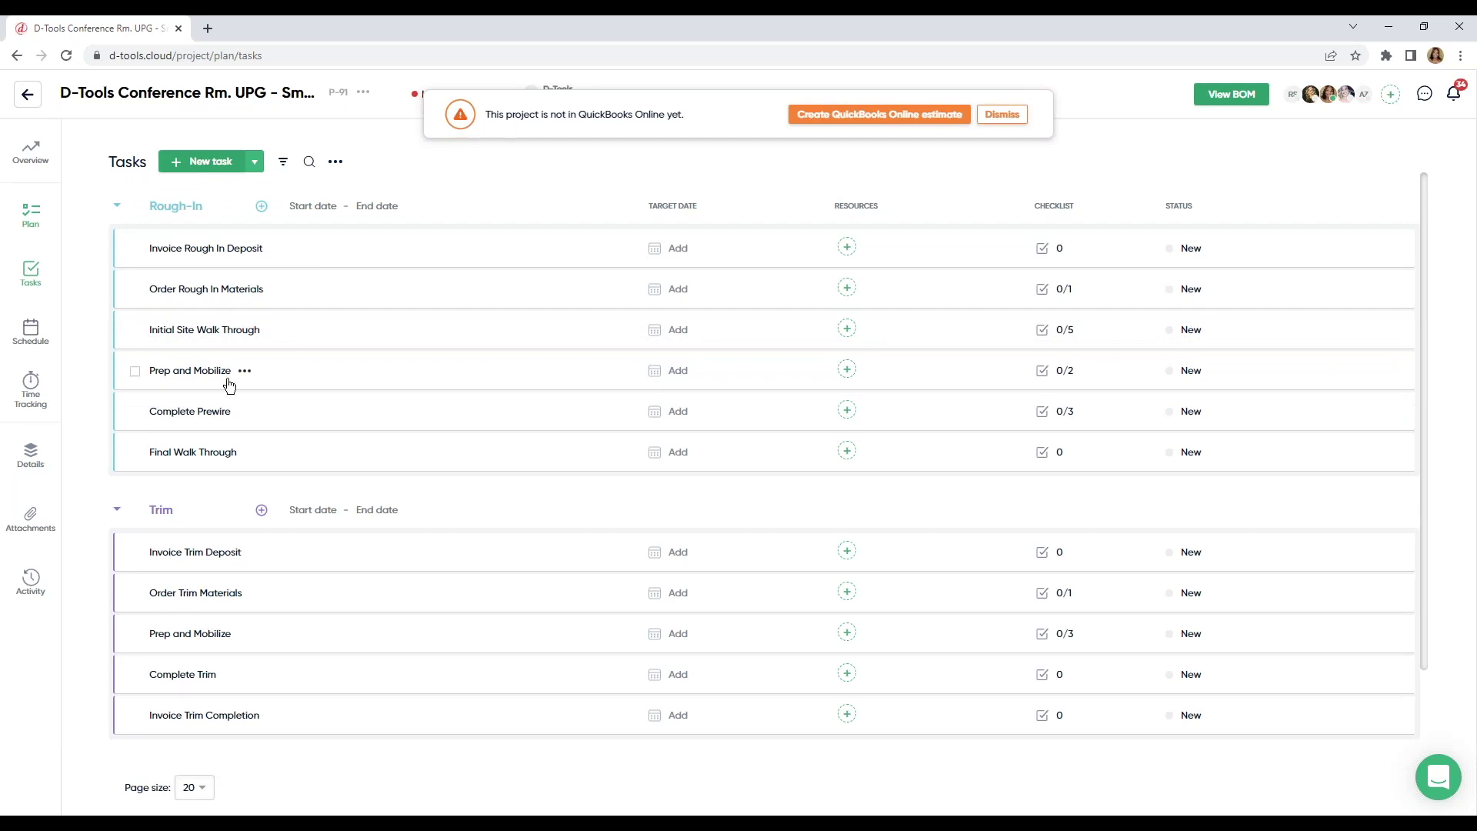
scroll(207, 308, down, 2)
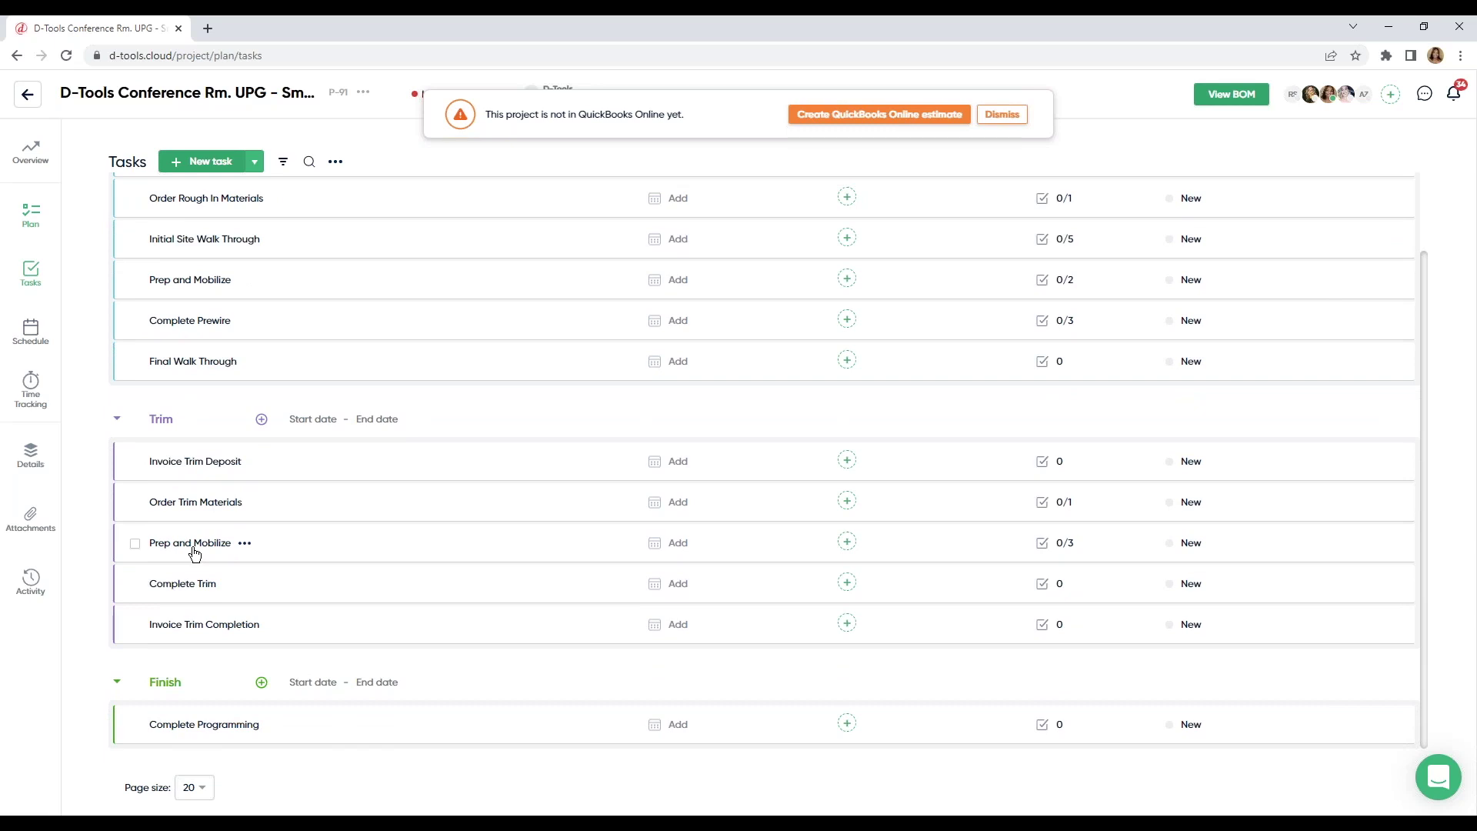
click(195, 551)
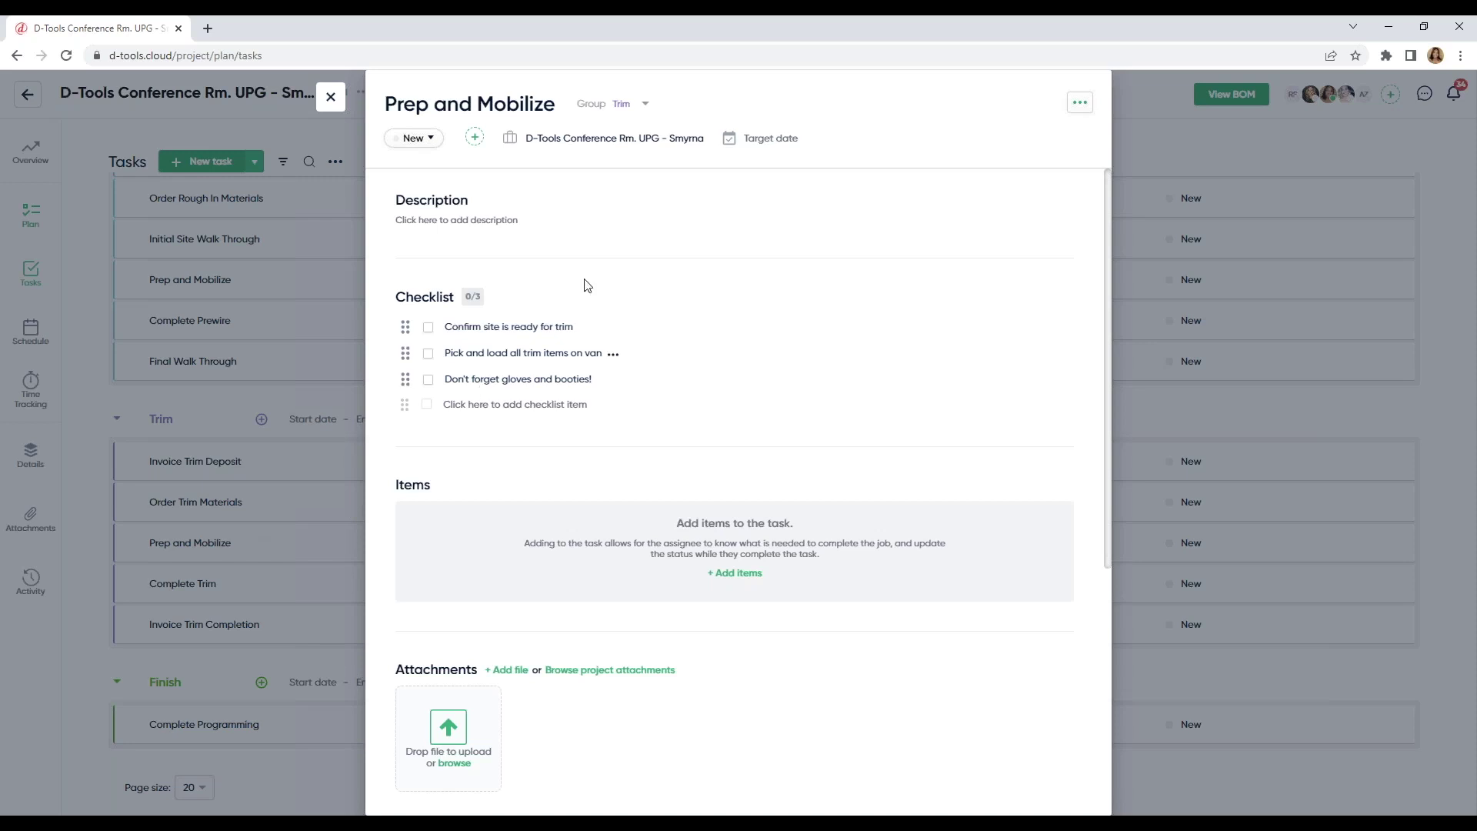
- Assign the fifth team member as a resource on the Prep and Mobilize task
click(475, 138)
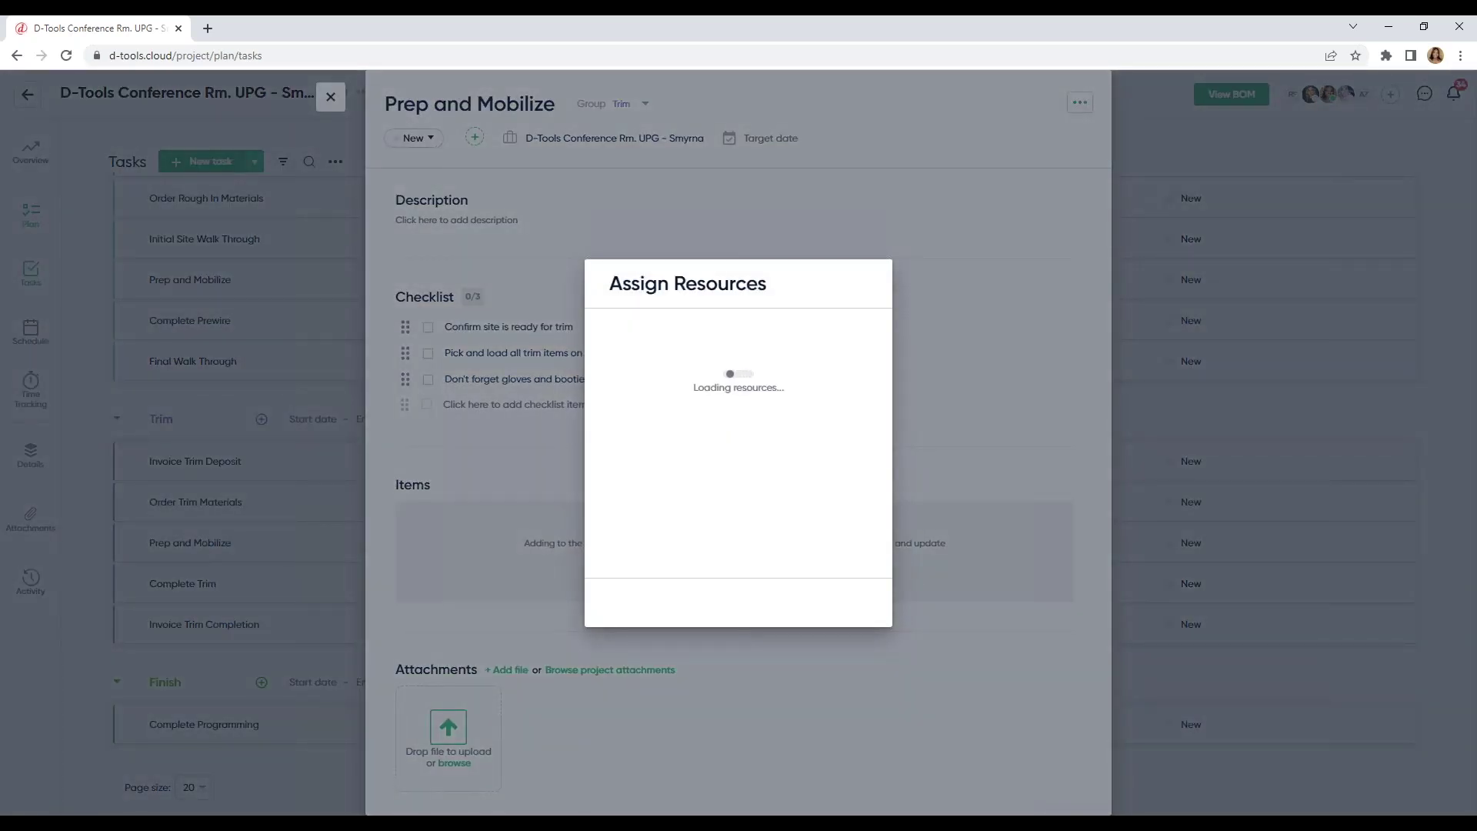
click(644, 454)
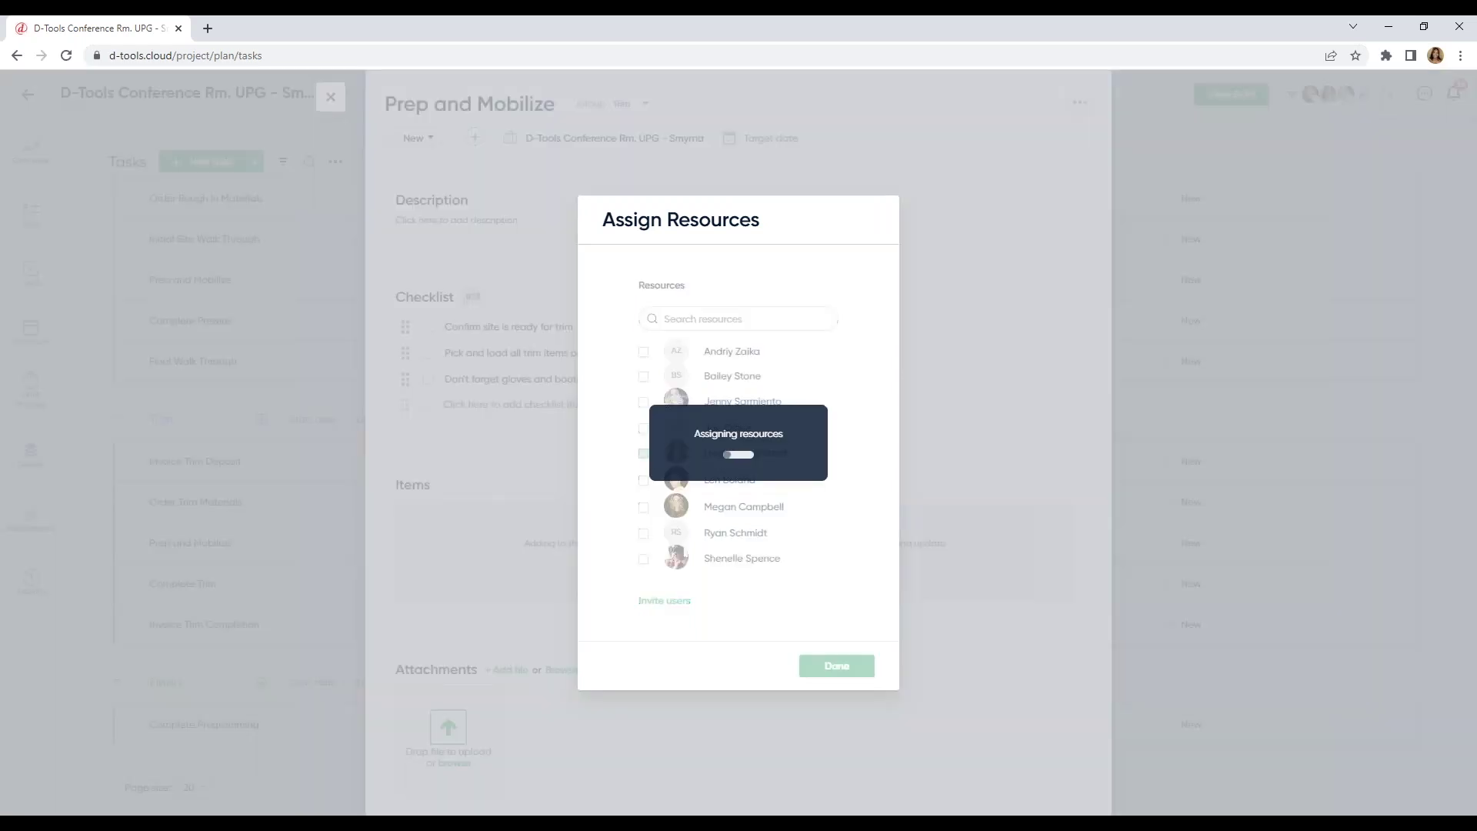
click(820, 668)
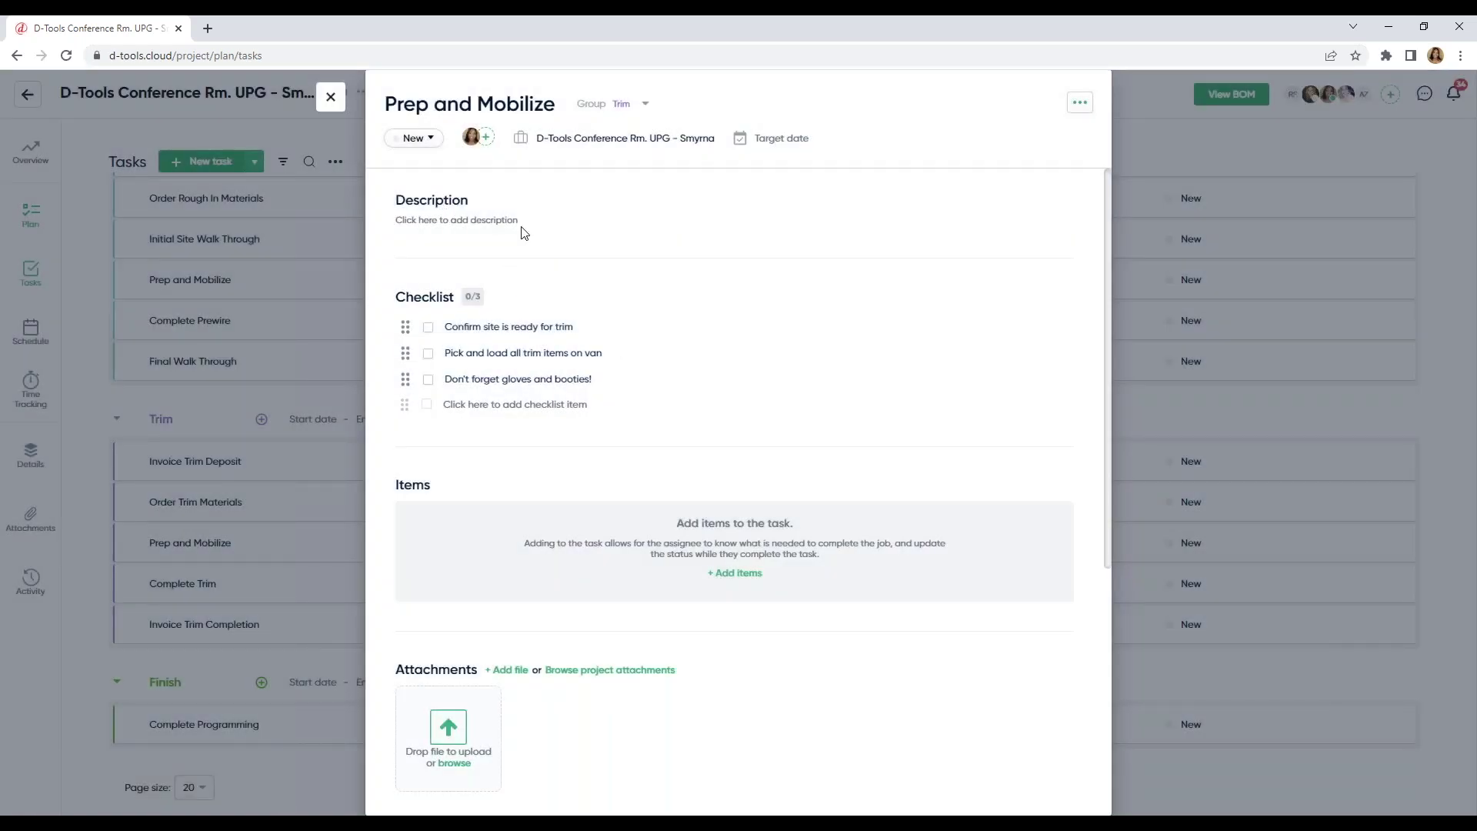
mouse_move(531, 326)
- Filter project items to the Trim phase and add all three speaker items to the task
scroll(580, 467, down, 2)
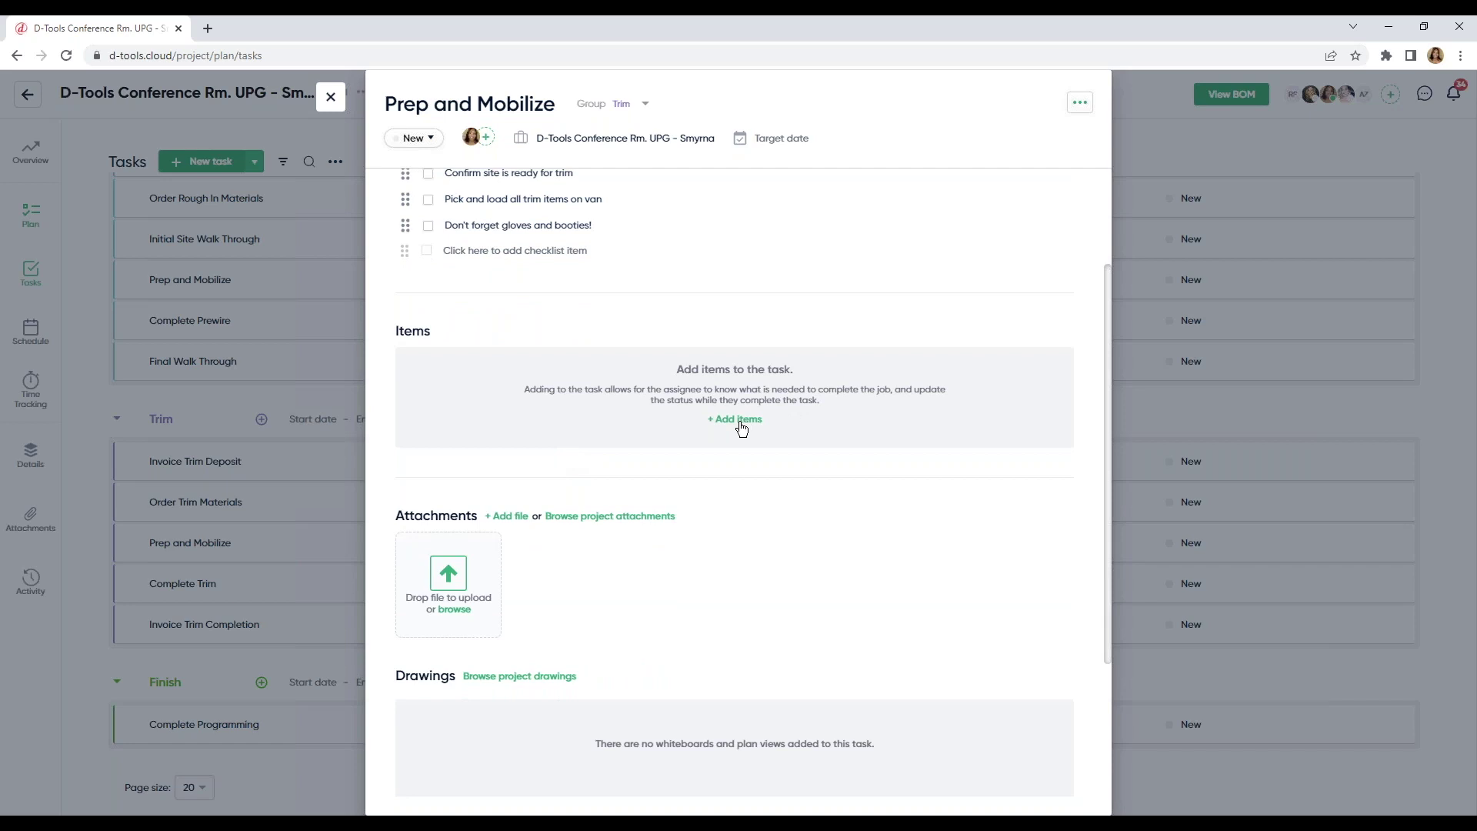
click(735, 419)
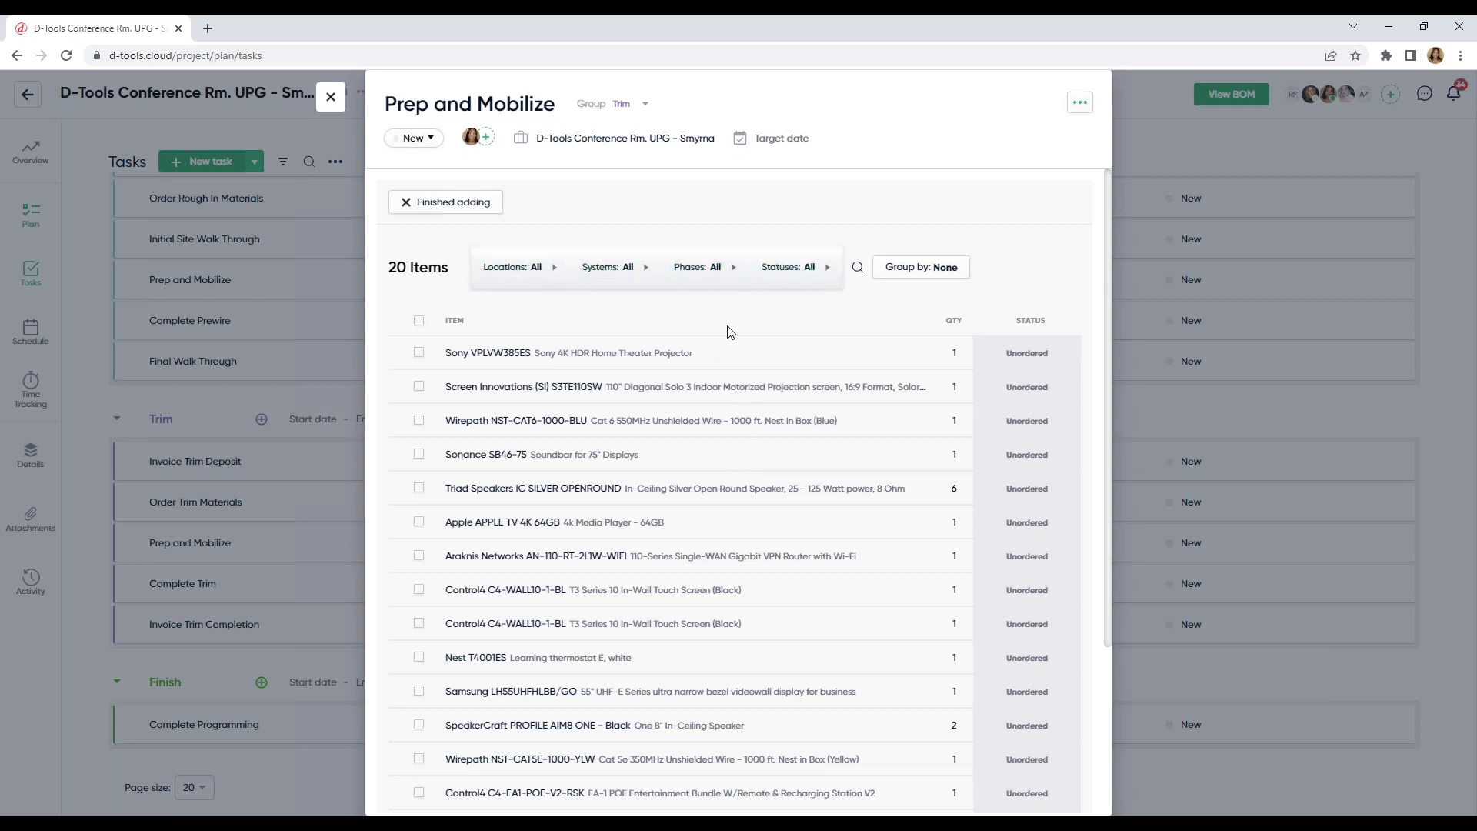
click(700, 267)
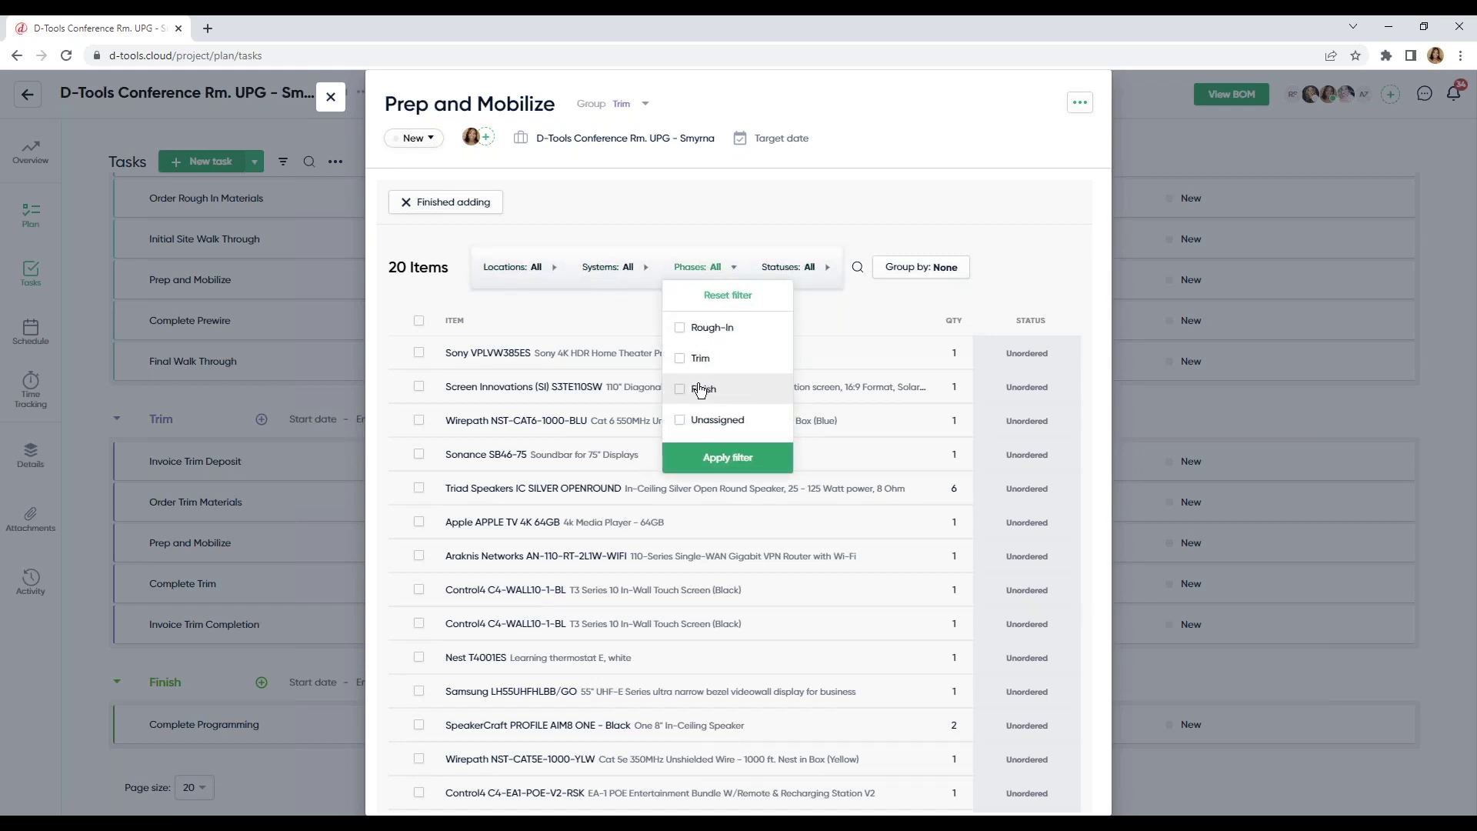
click(681, 360)
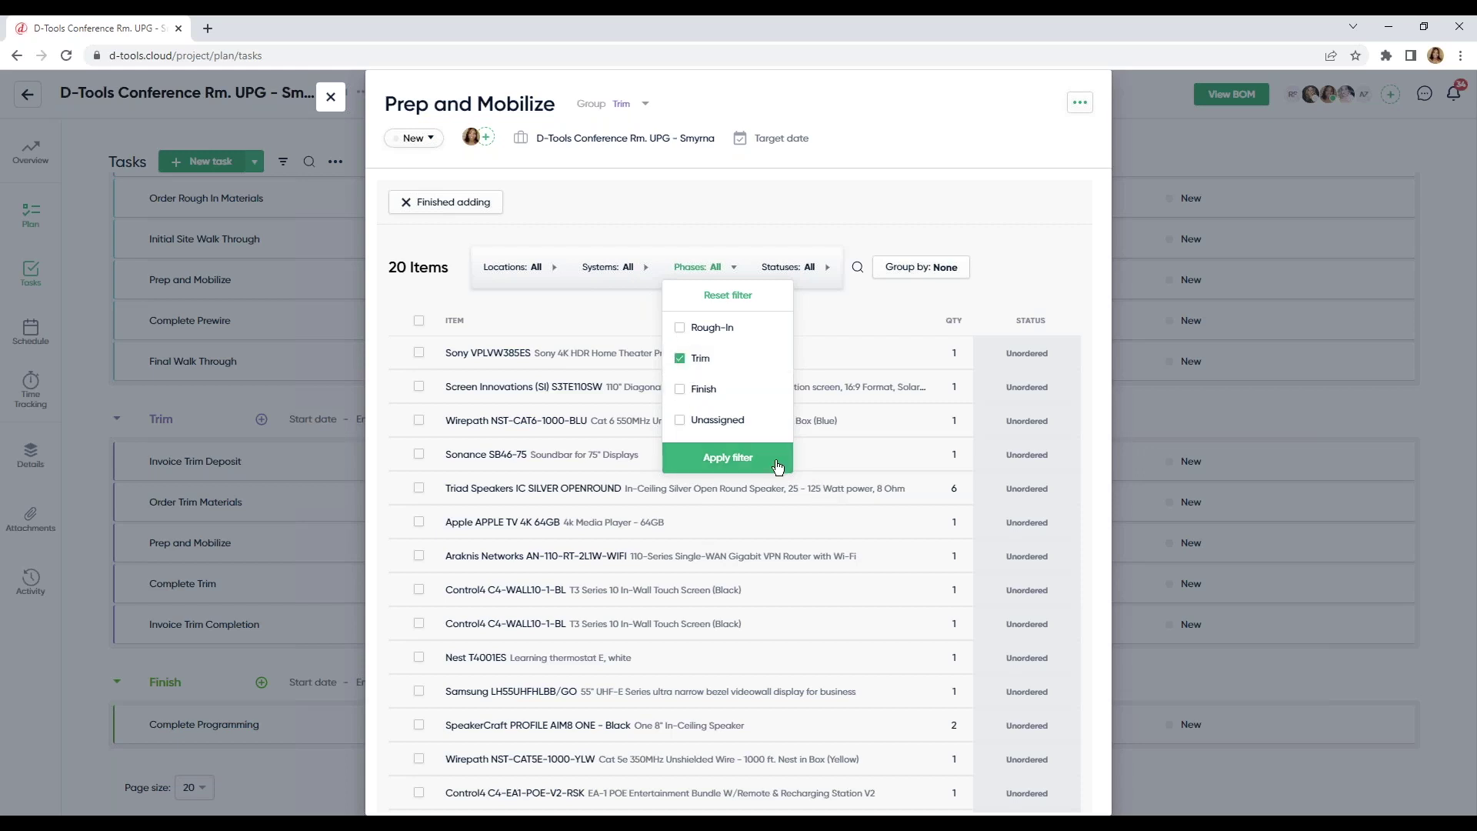
click(737, 460)
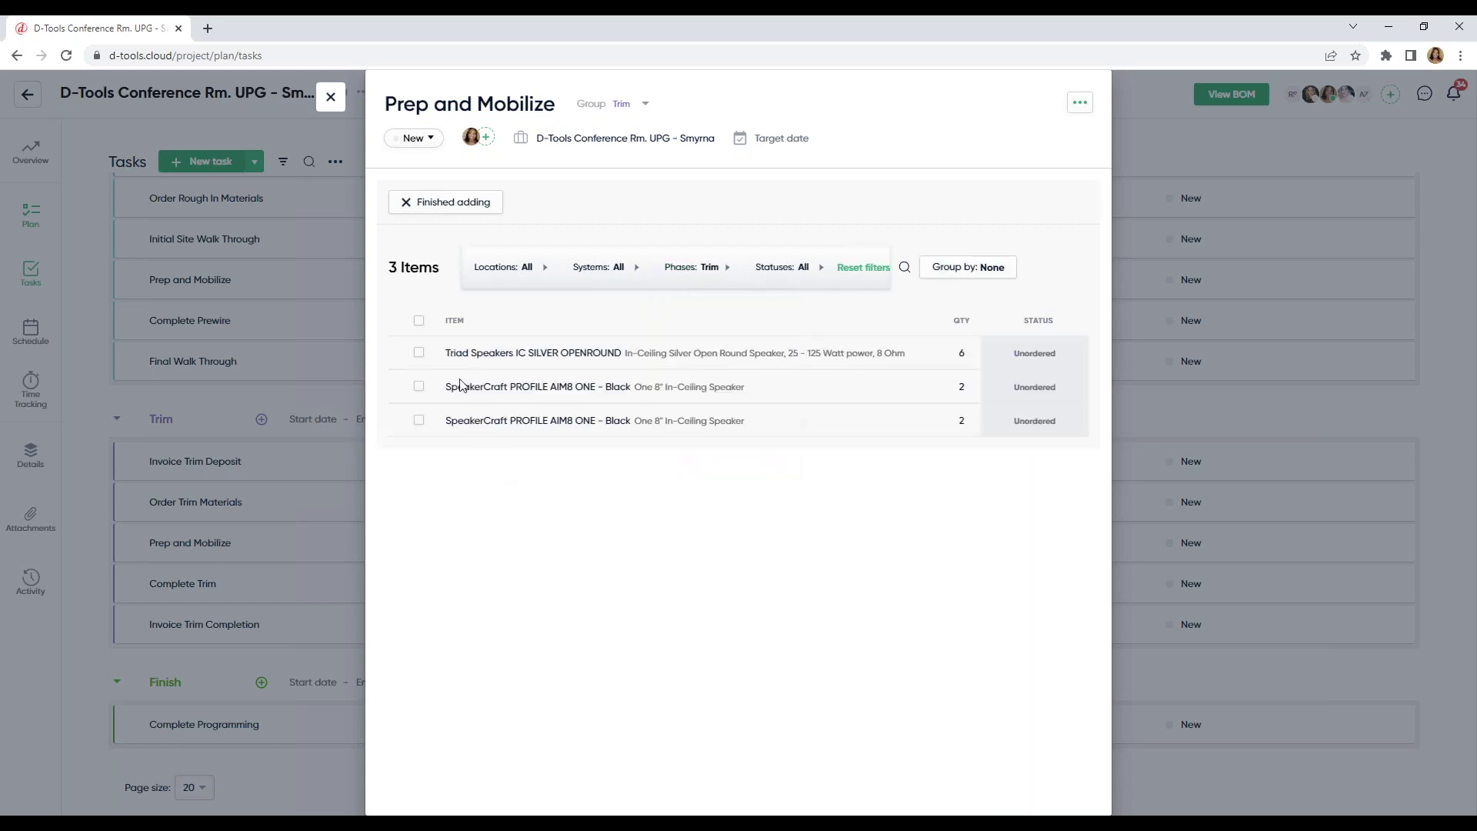
click(420, 322)
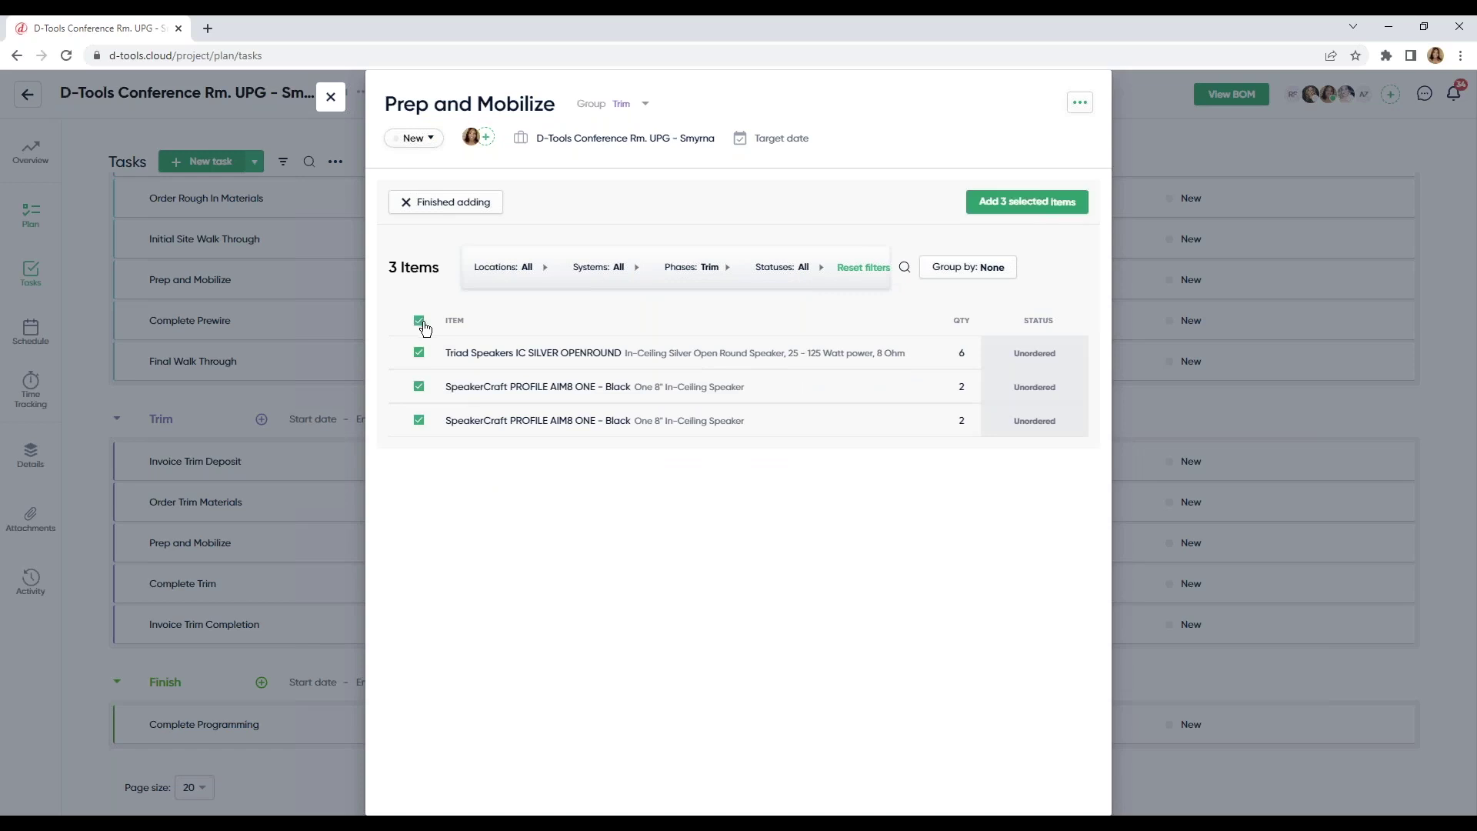
click(1028, 202)
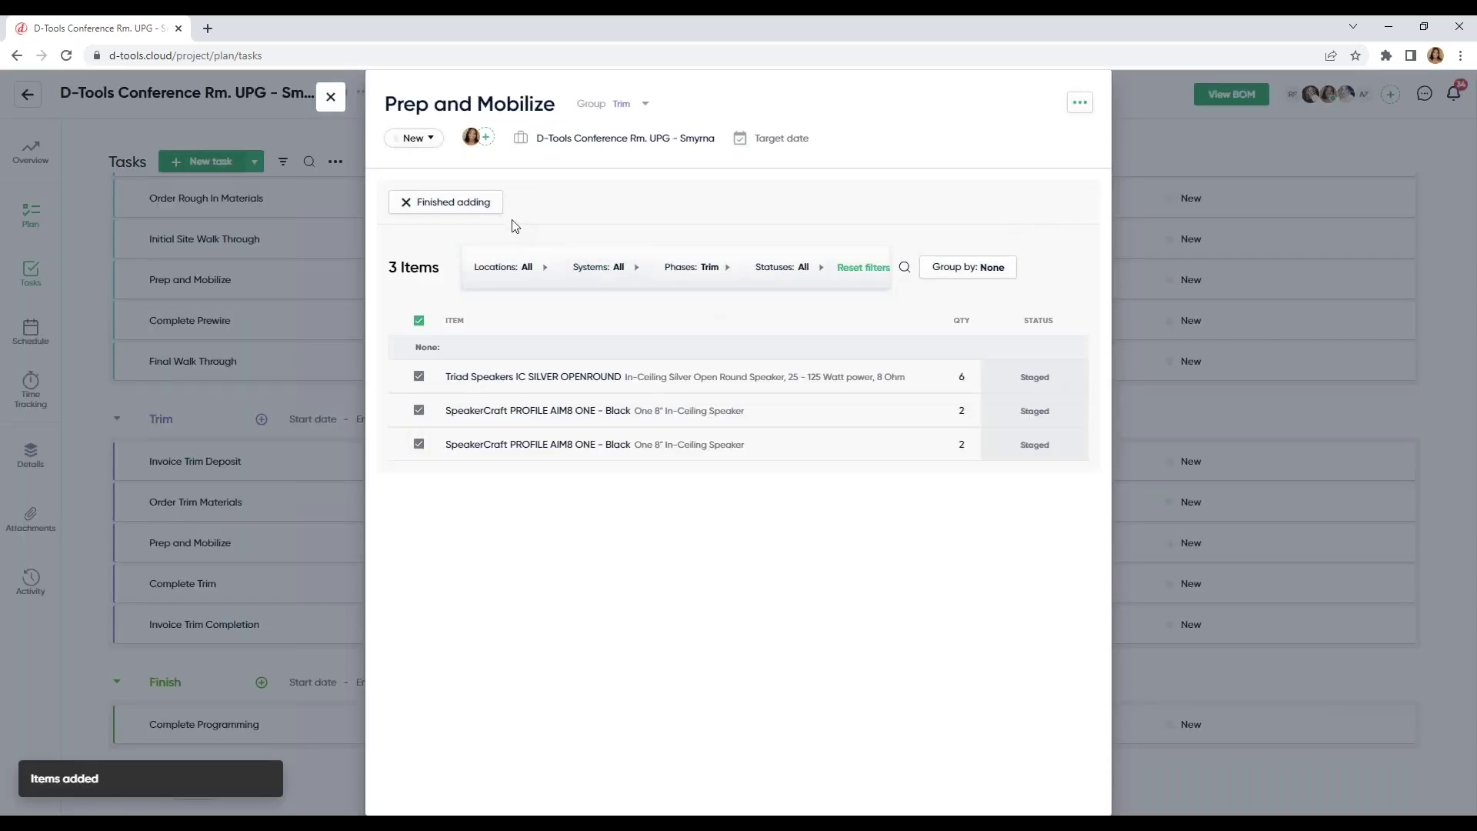
- Finish adding items and attach the project photo entryway.jpg to the task
click(490, 216)
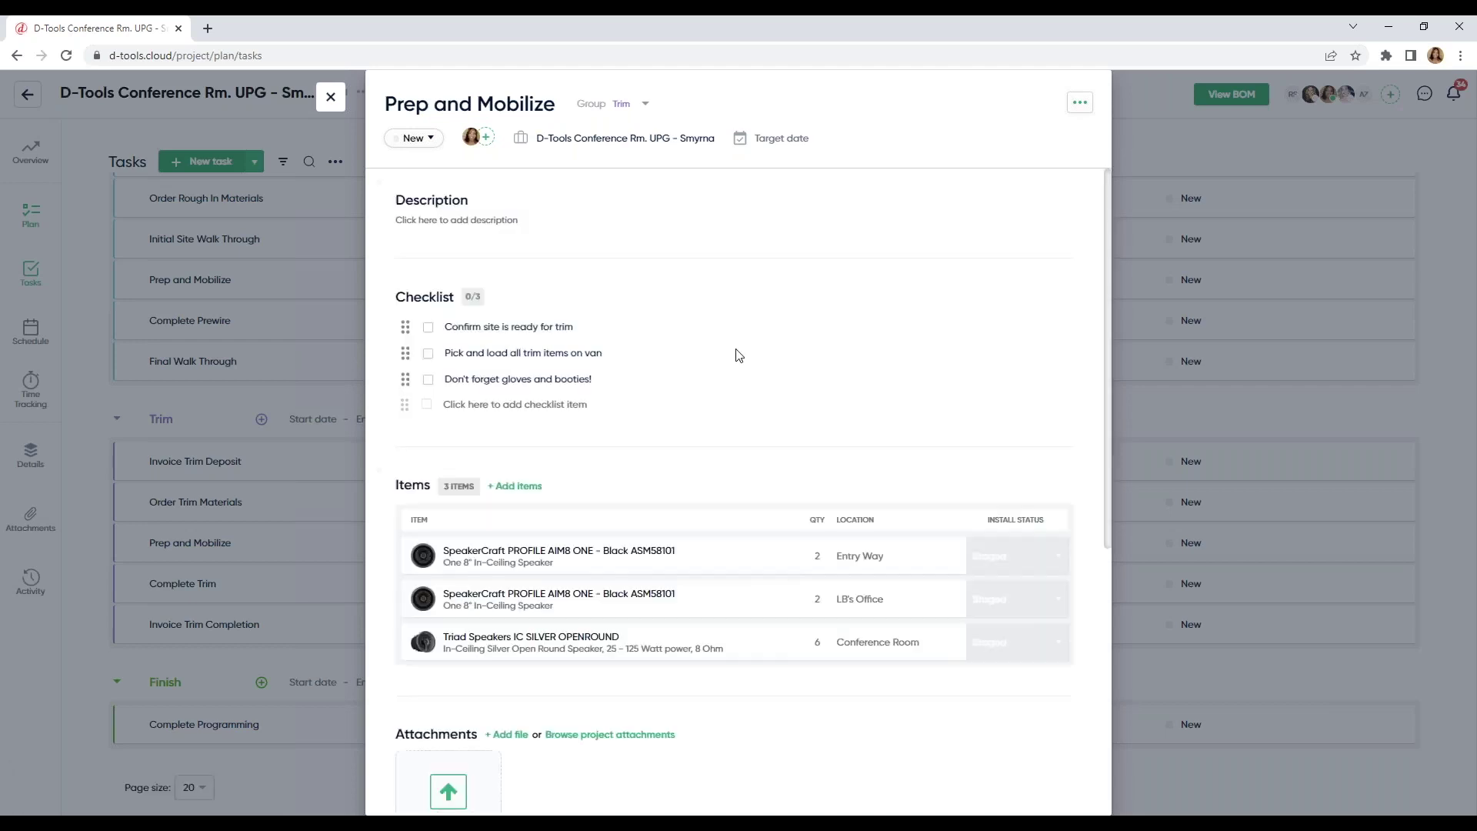
scroll(745, 363, down, 3)
scroll(628, 322, down, 4)
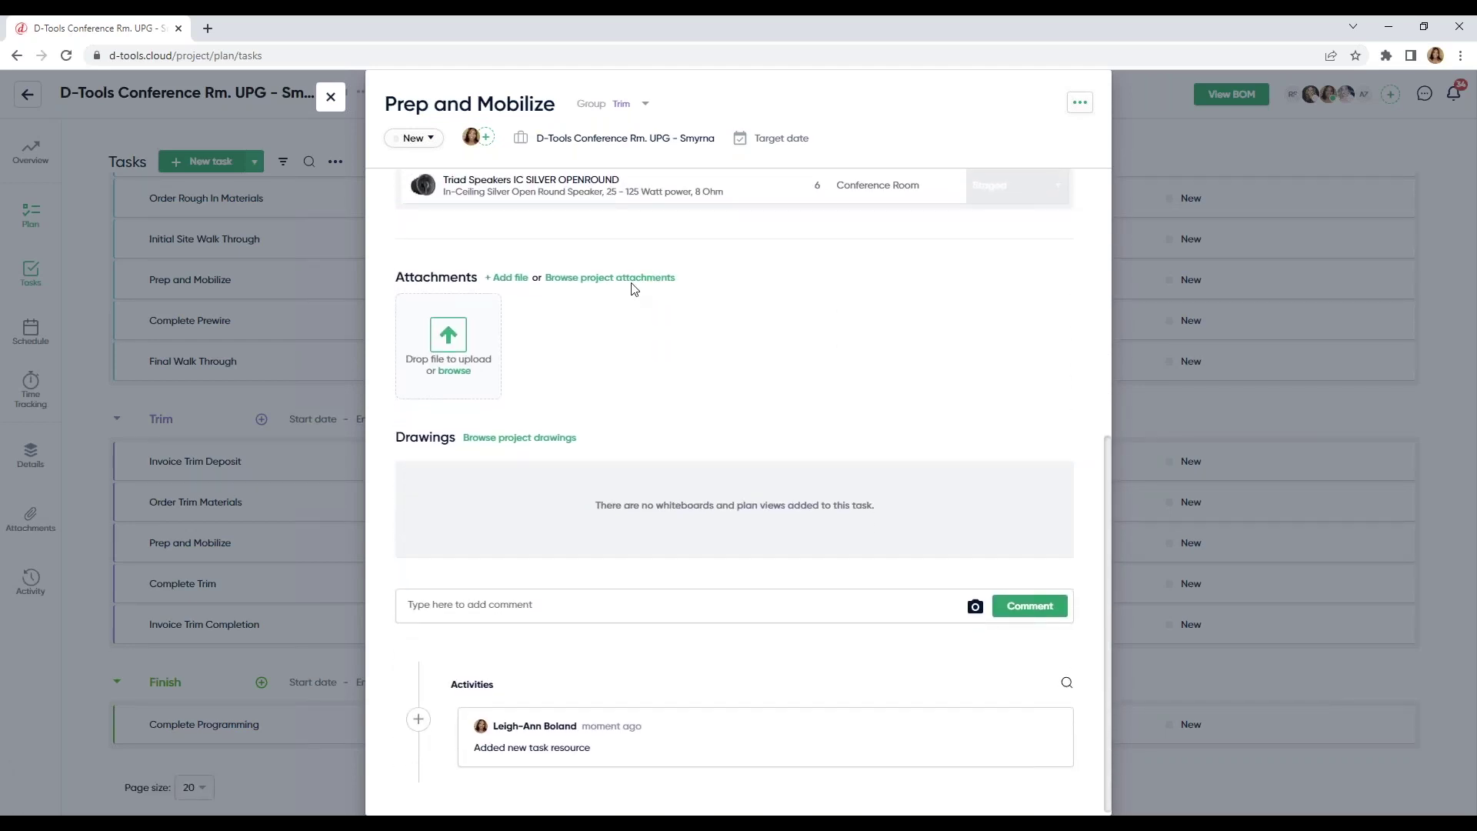
click(630, 279)
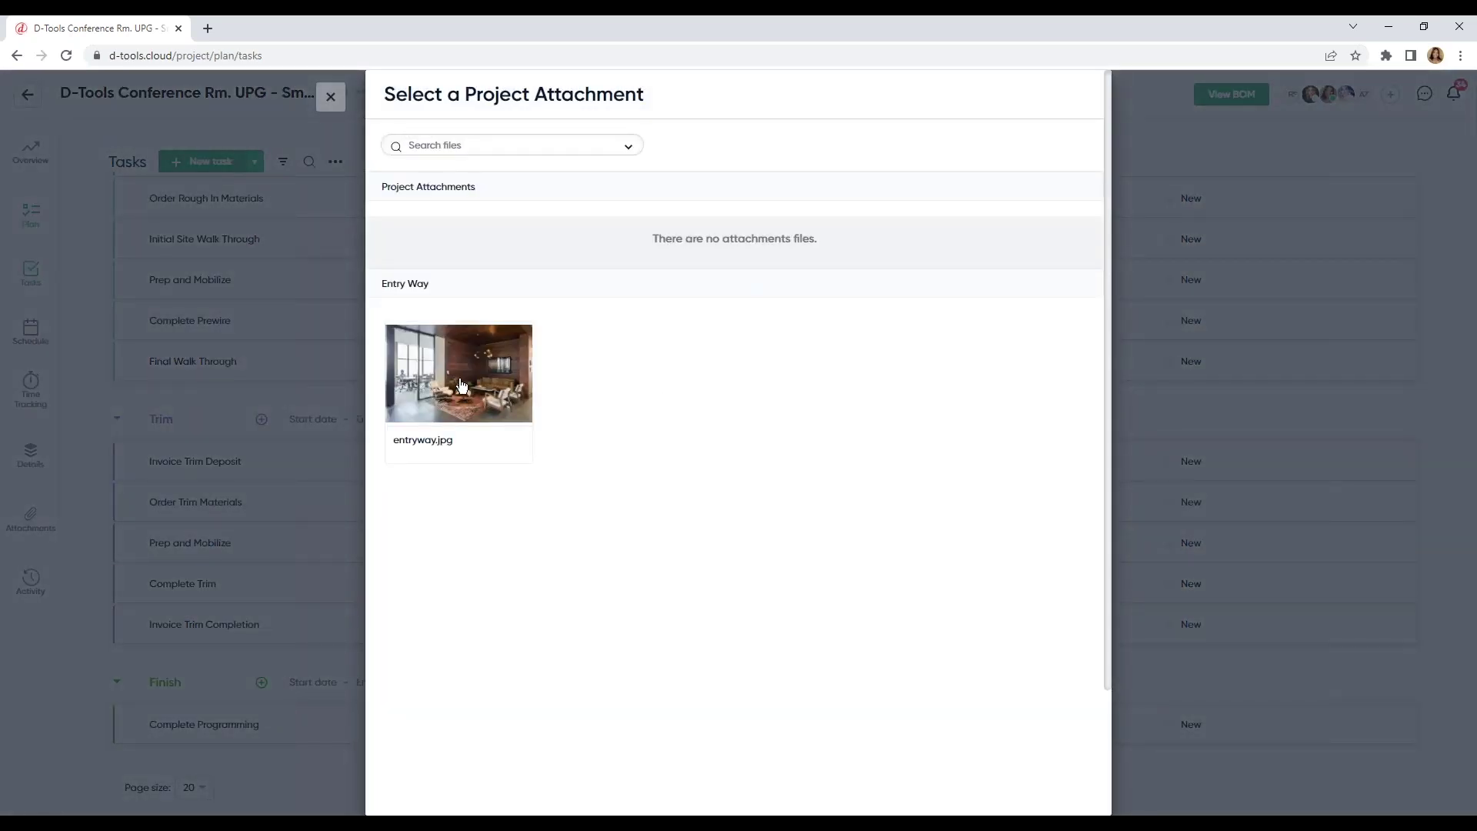
click(460, 385)
scroll(934, 472, down, 2)
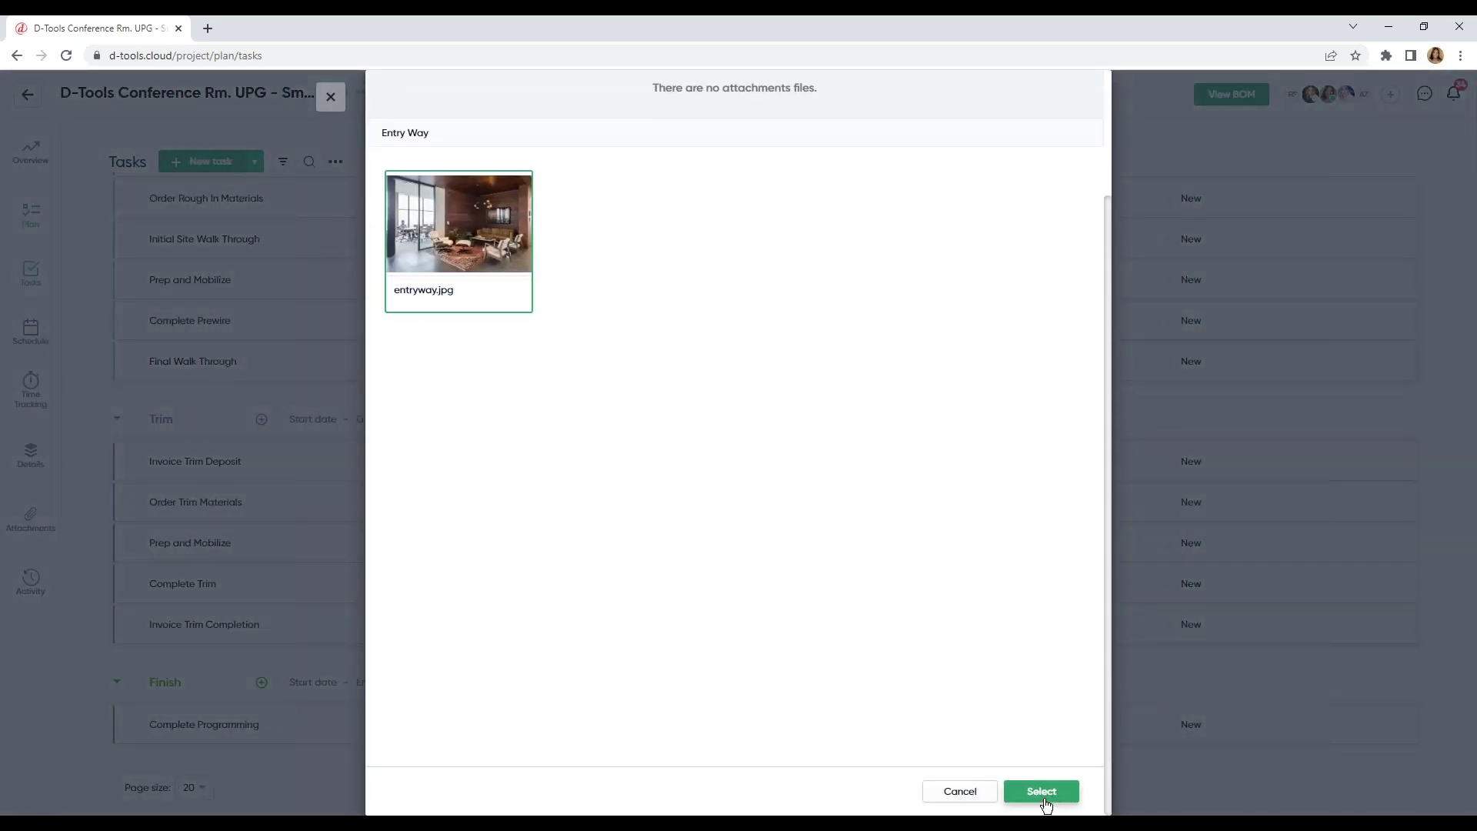
click(1042, 792)
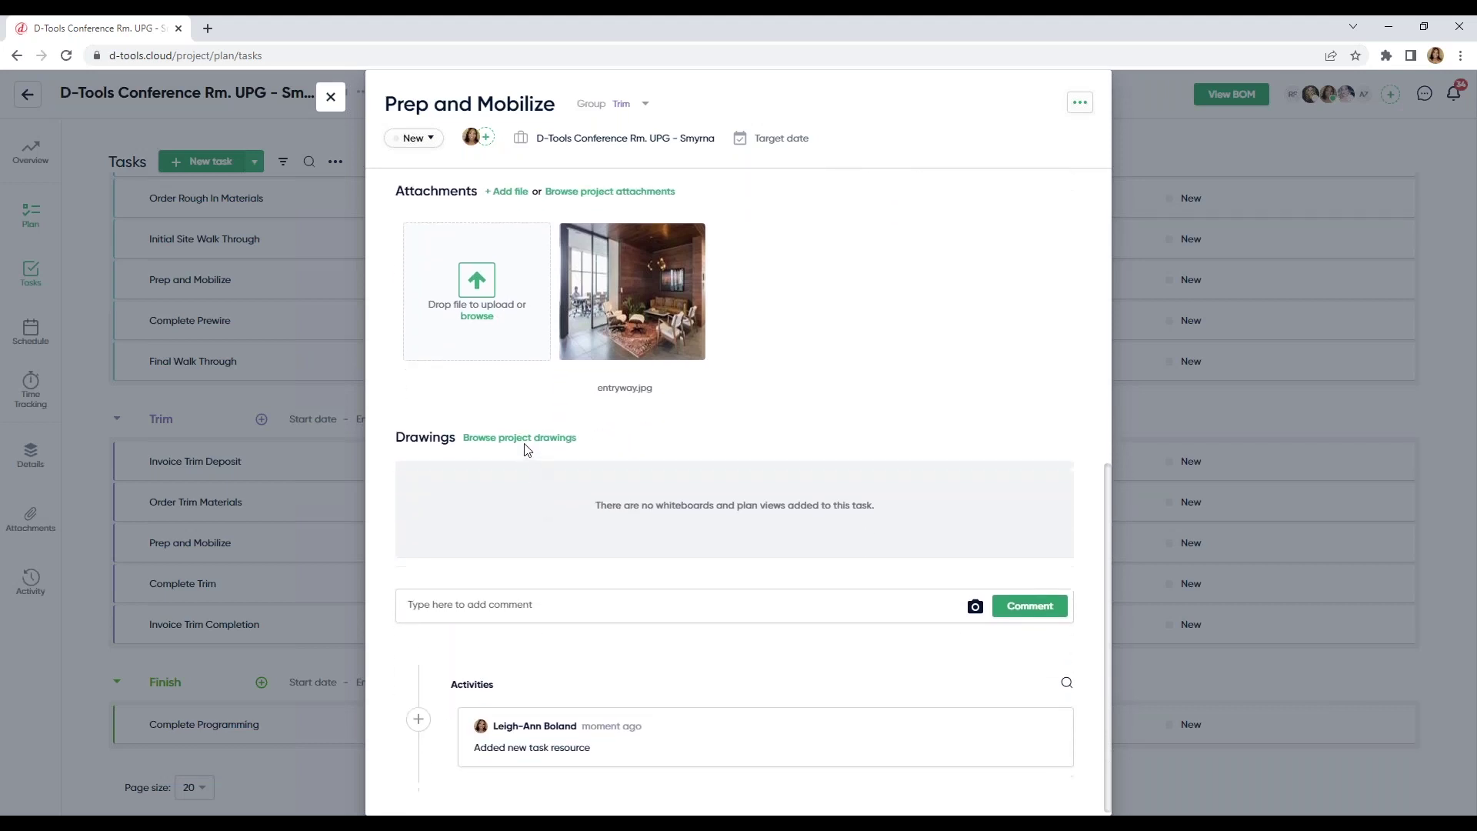
- Attach the Plan View project drawing to the task
click(523, 435)
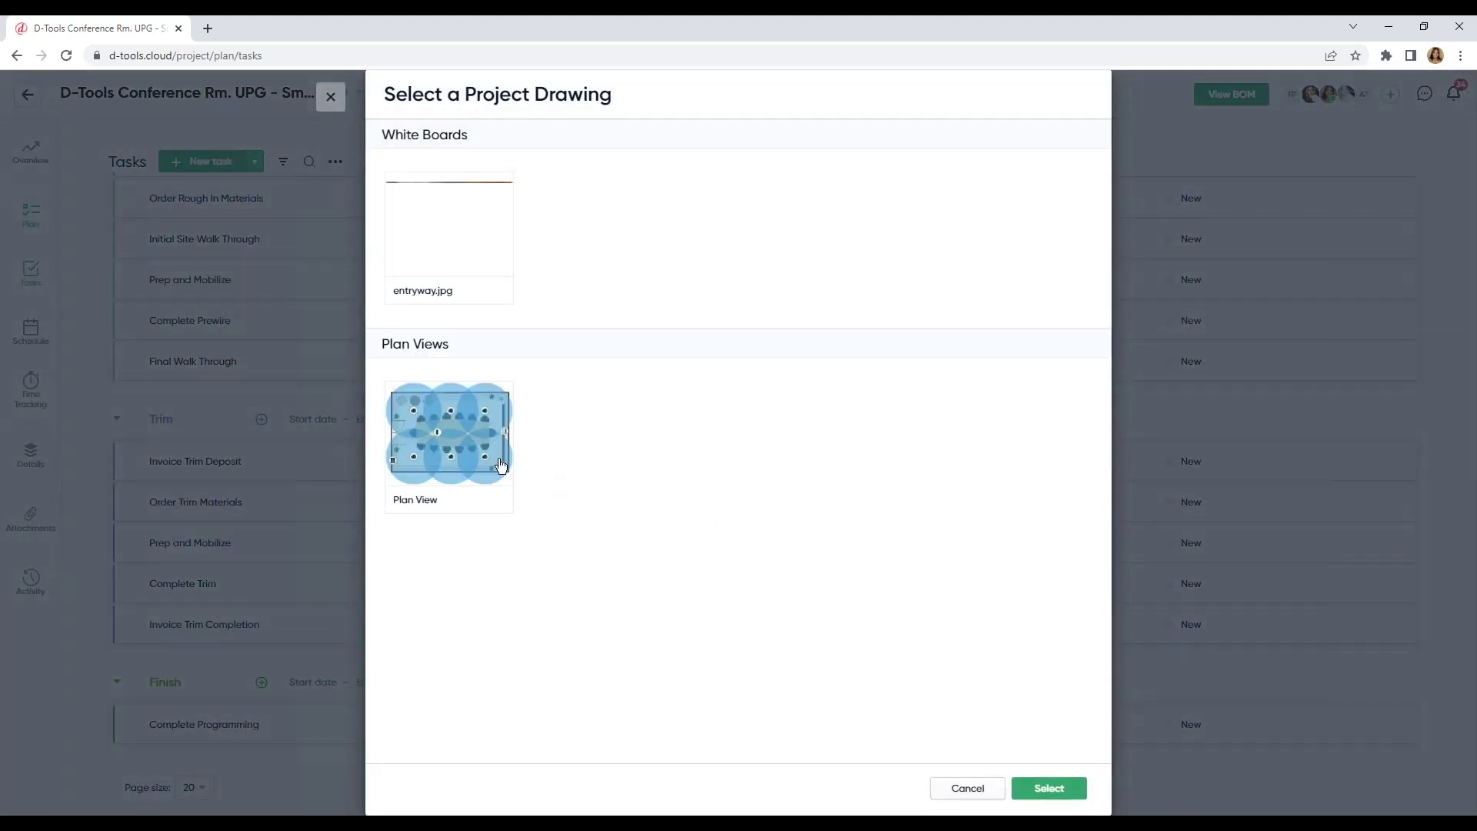
click(472, 440)
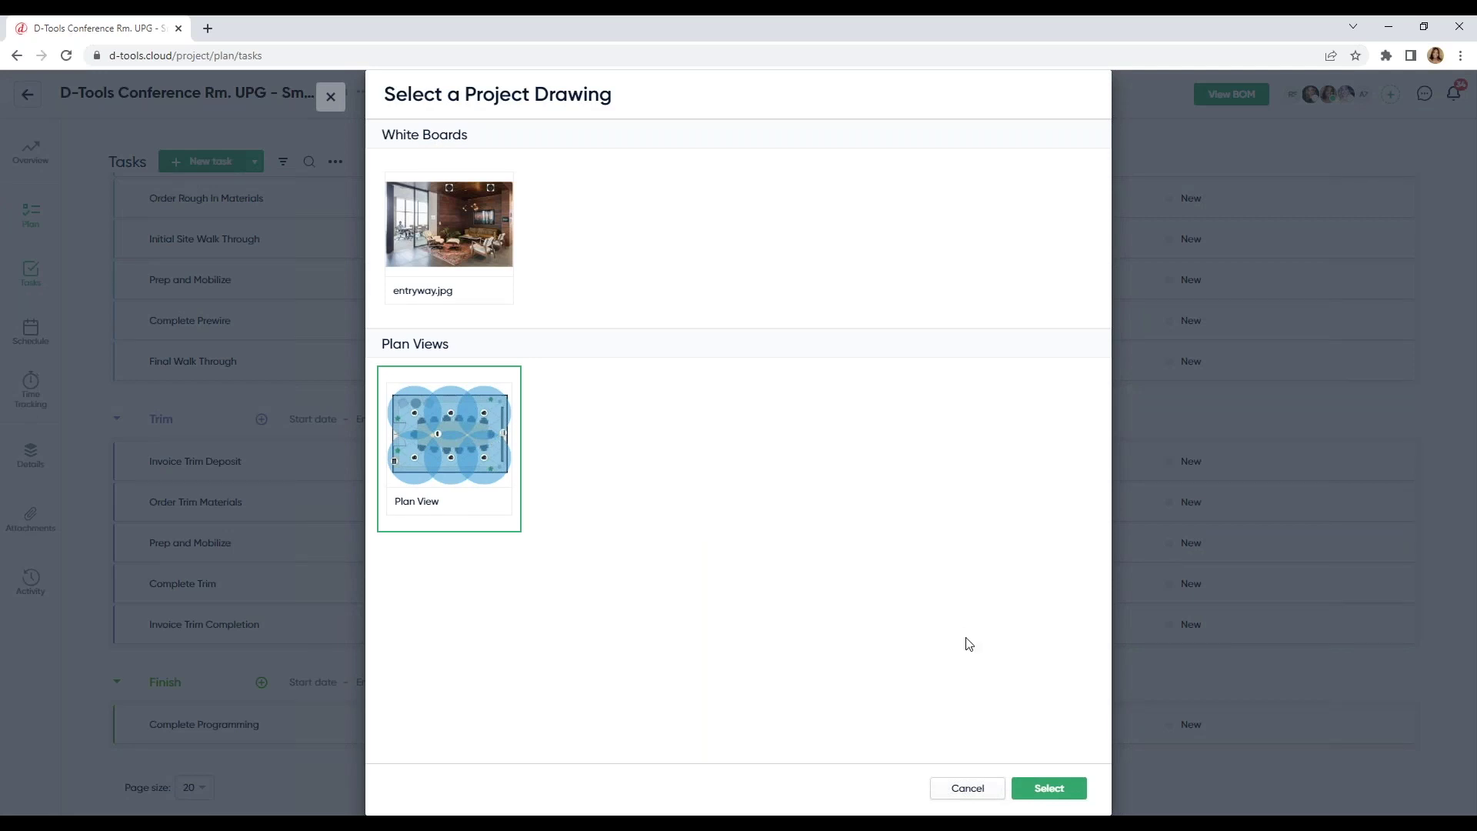
click(1049, 788)
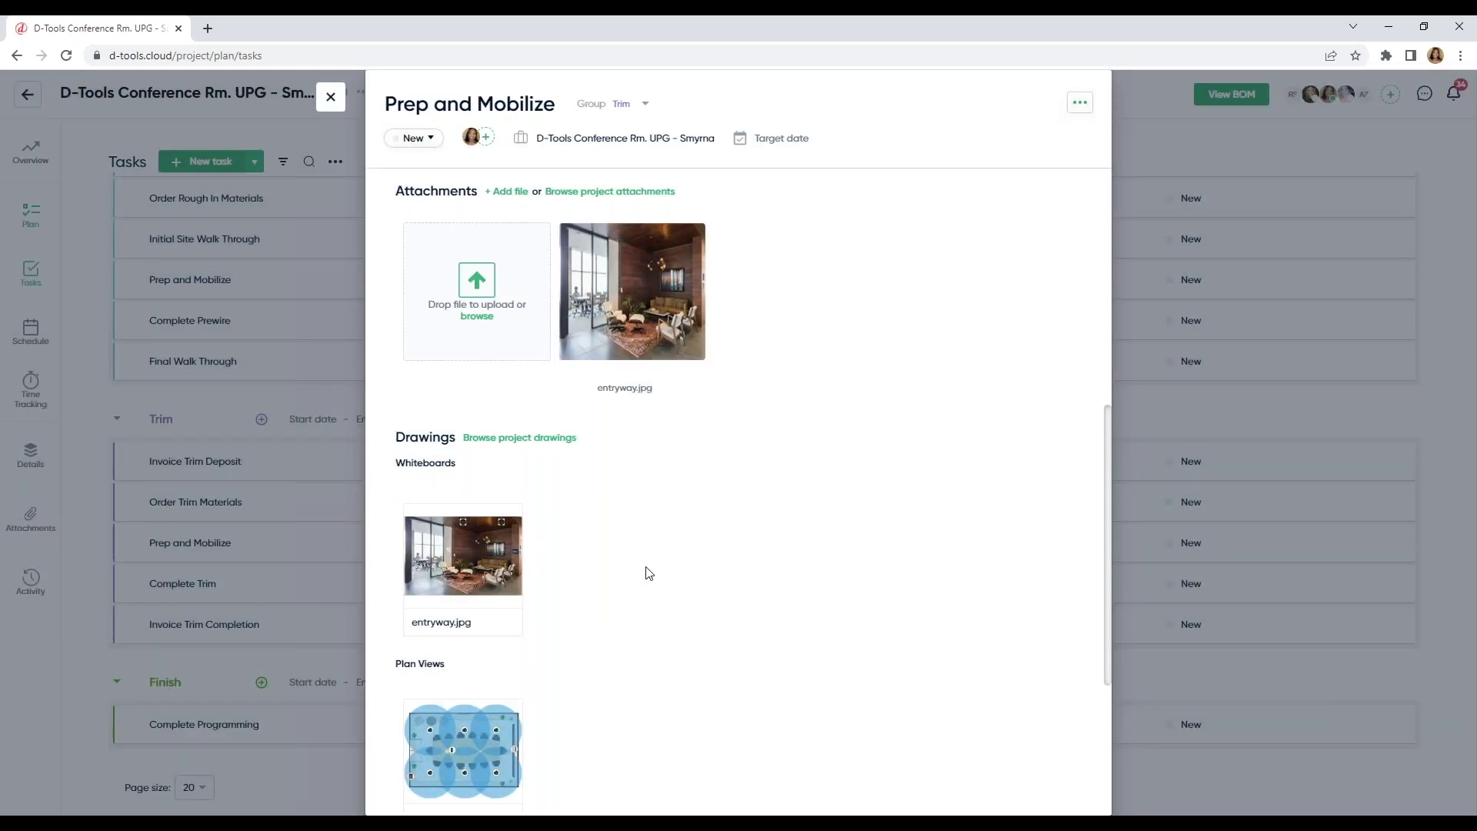
scroll(643, 571, down, 3)
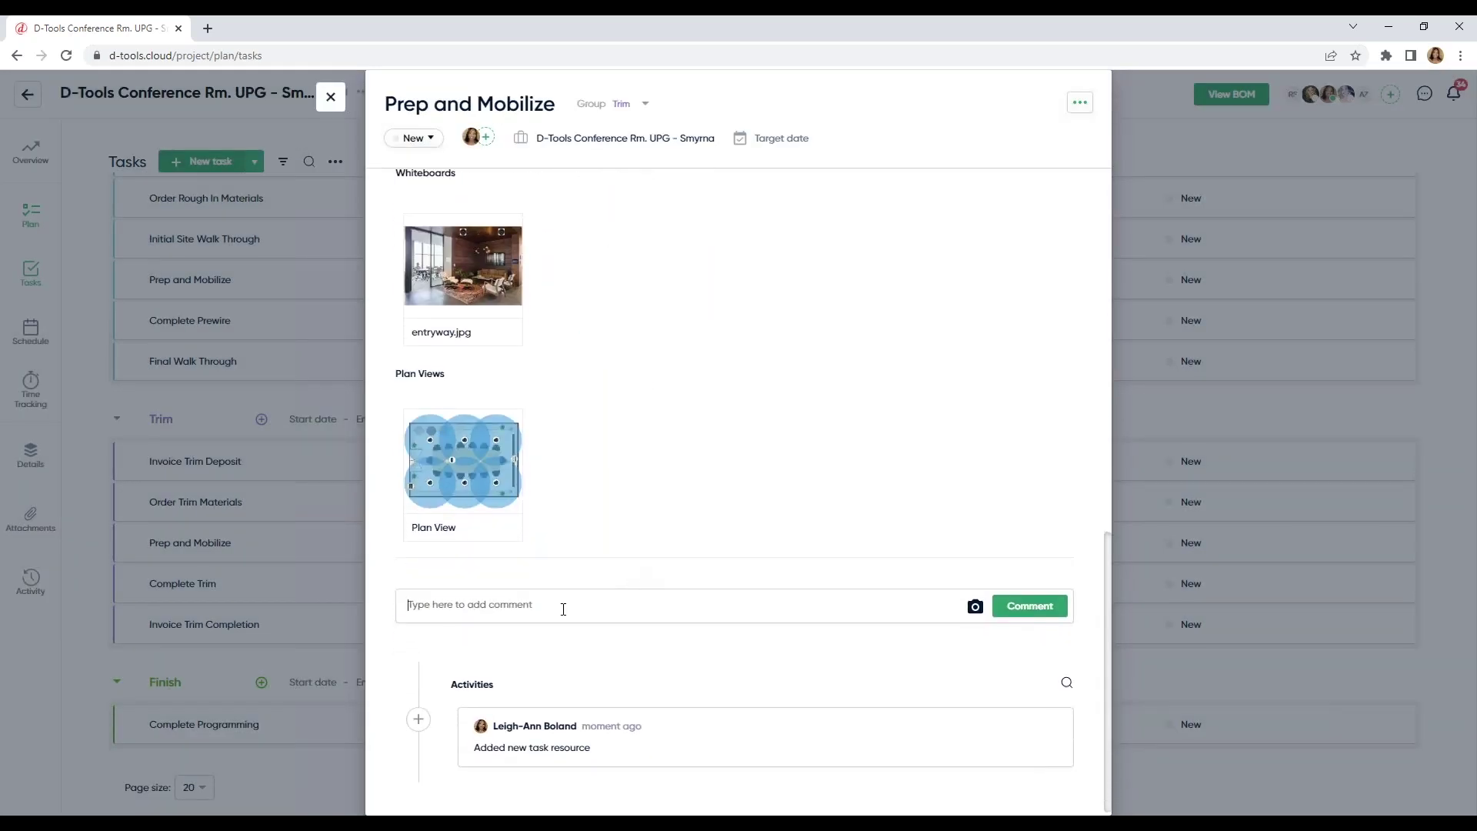
- Type @ and part of the teammate's name in the Prep and Mobilize comment, then pick the suggested user
text(@jen)
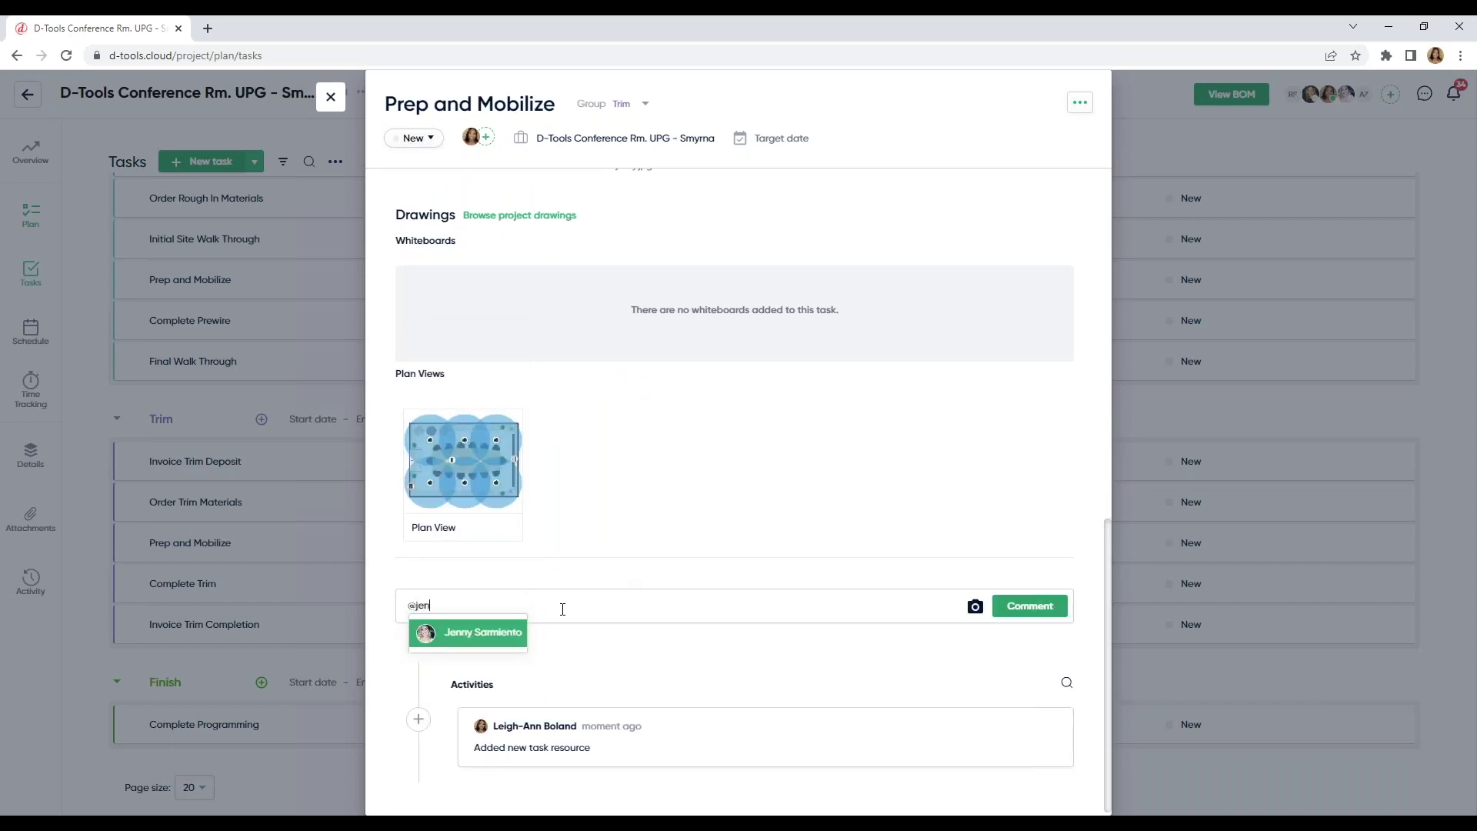
click(512, 635)
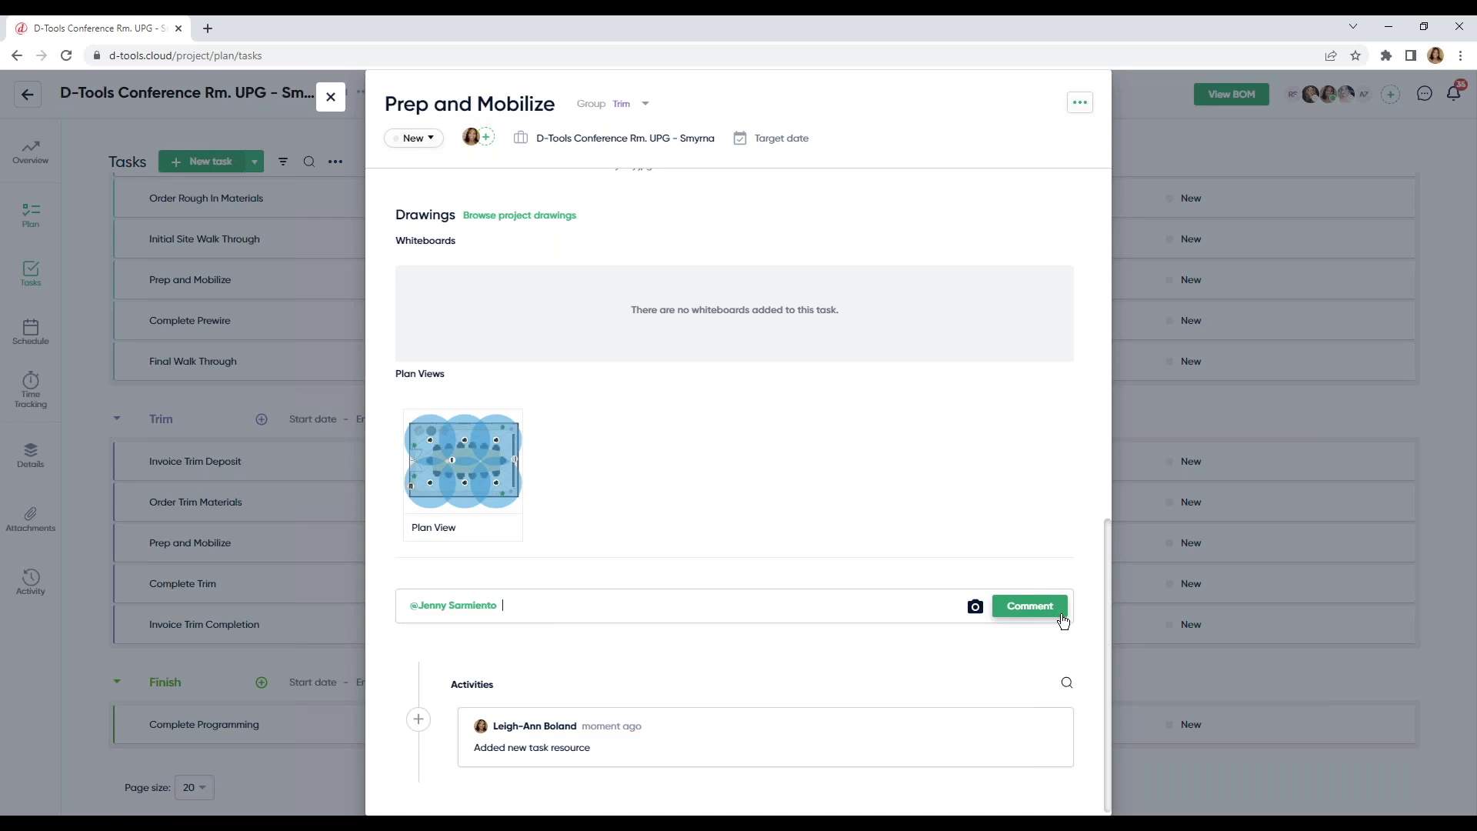
scroll(799, 591, up, 10)
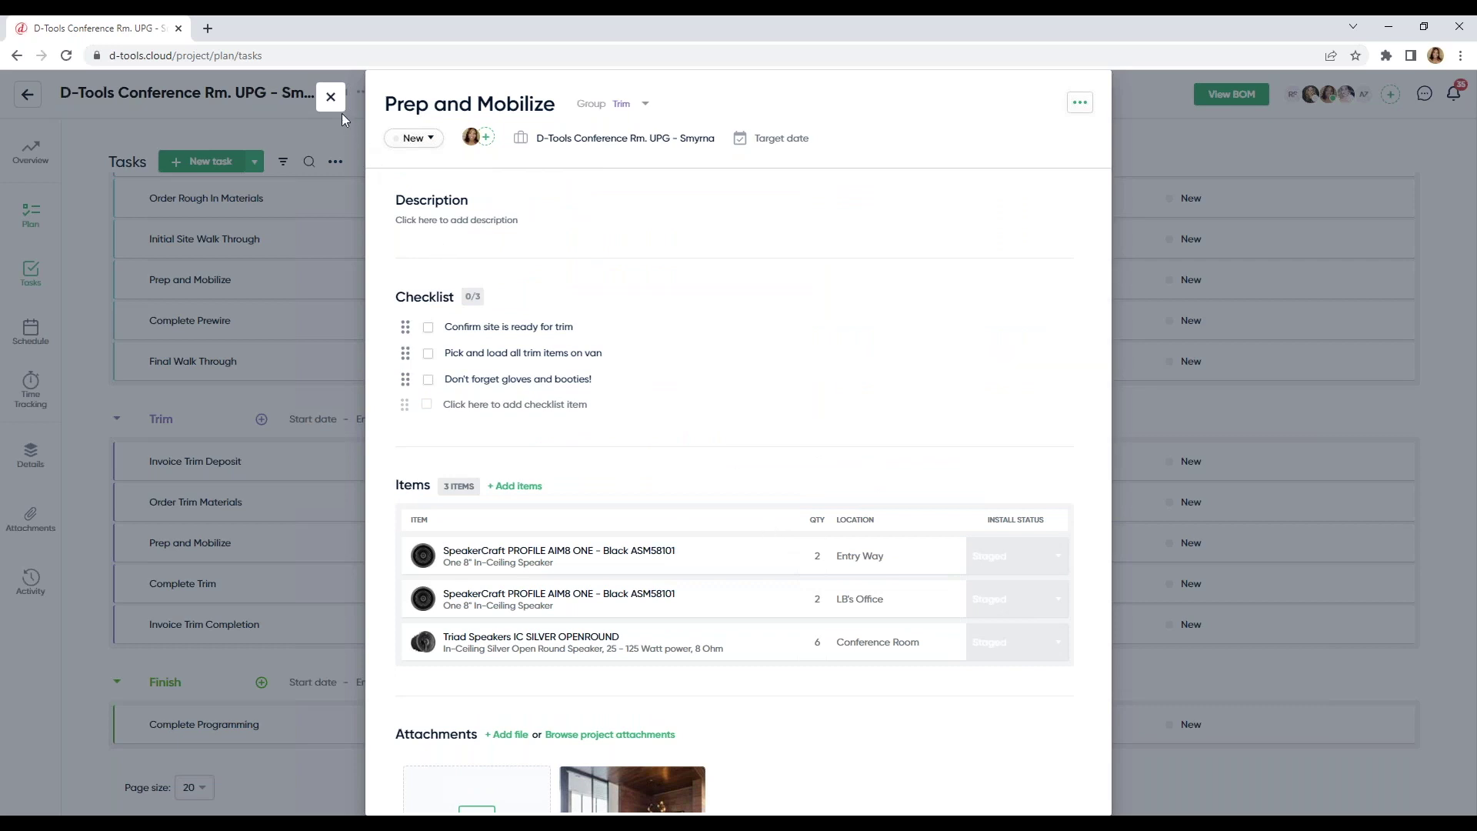
- Close the Prep and Mobilize details, review the Tasks list, and open the project Schedule
click(331, 98)
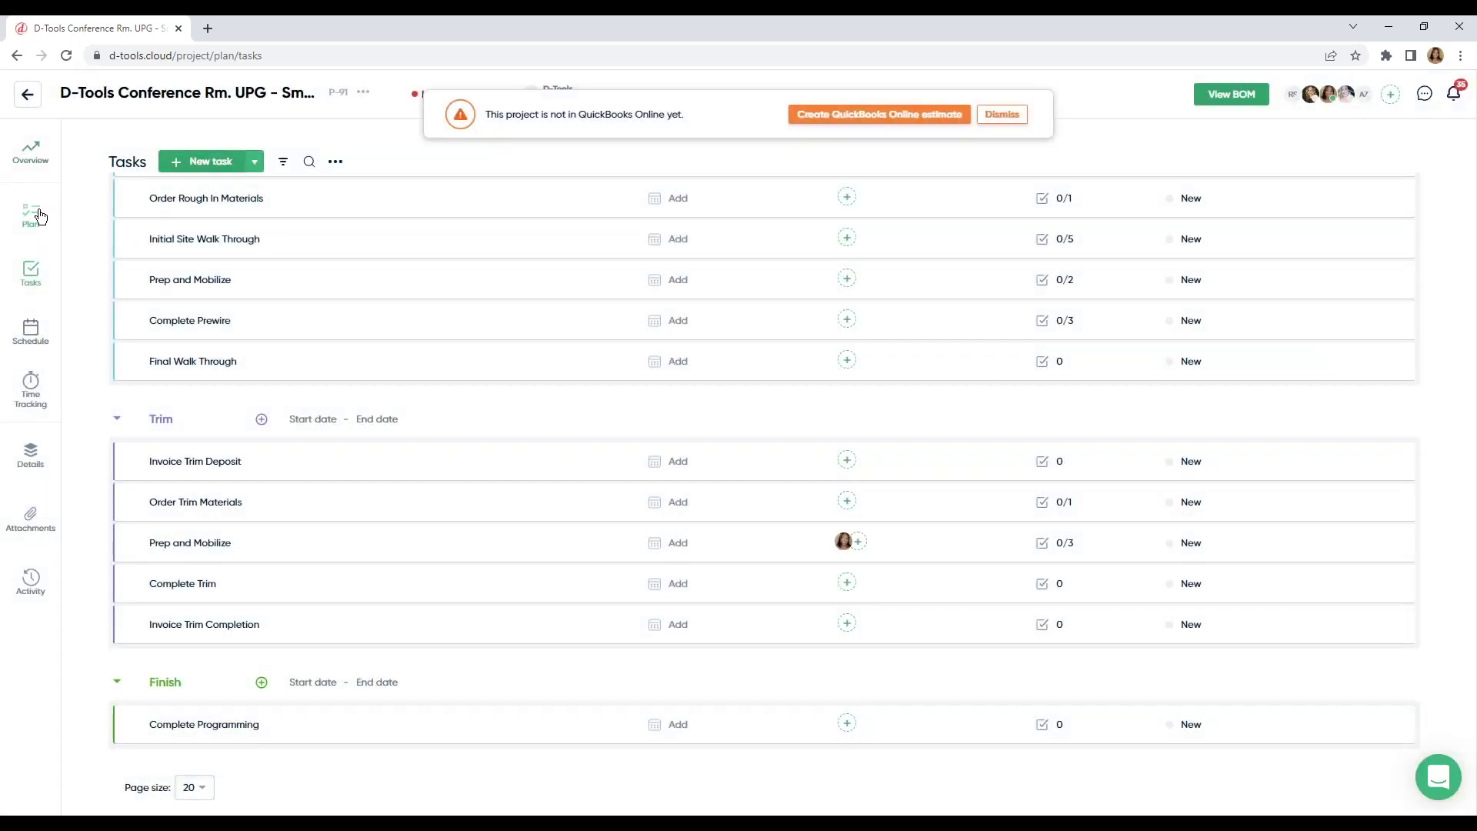
scroll(347, 238, up, 1)
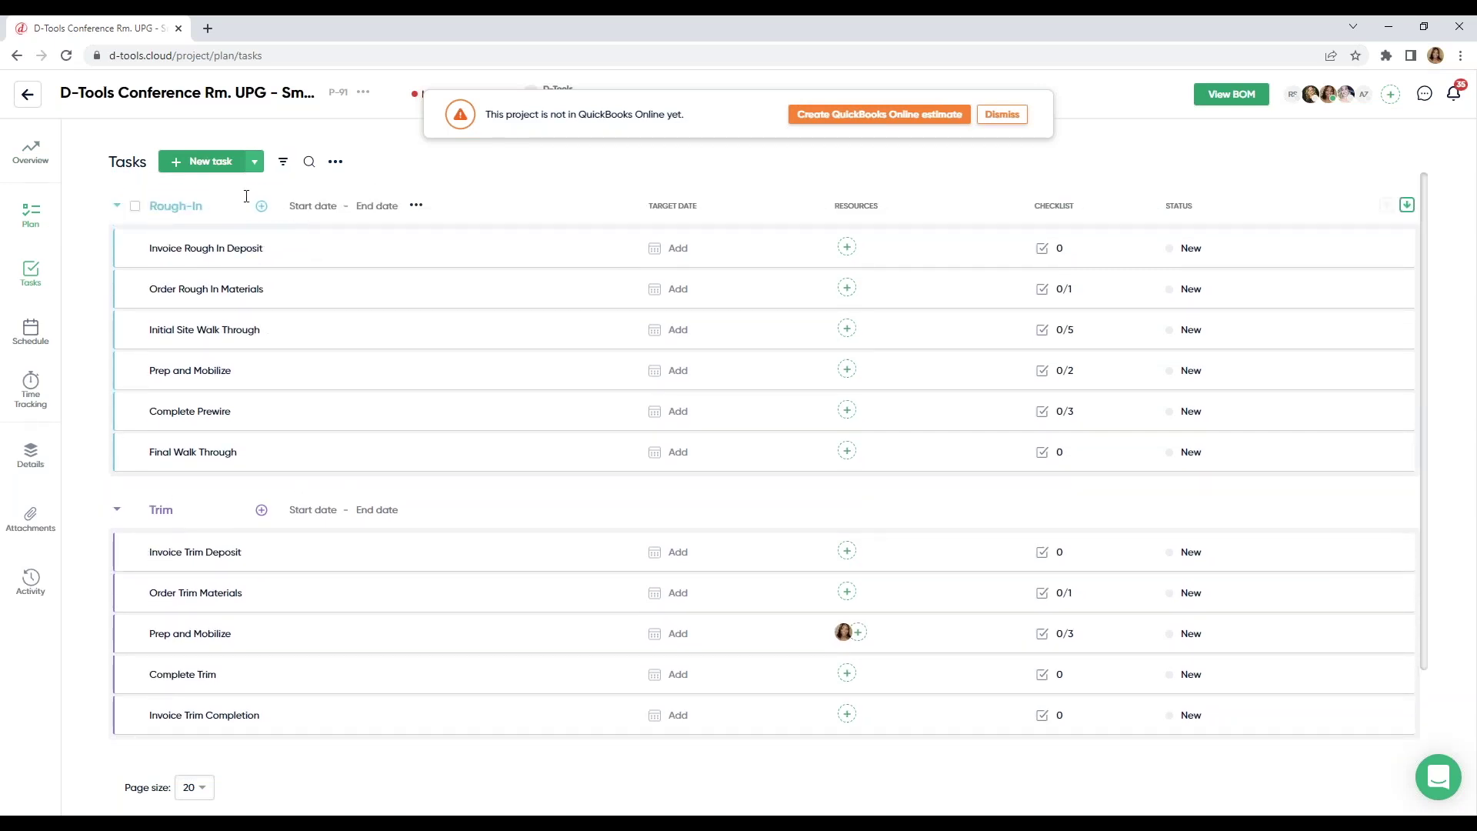
scroll(286, 514, down, 1)
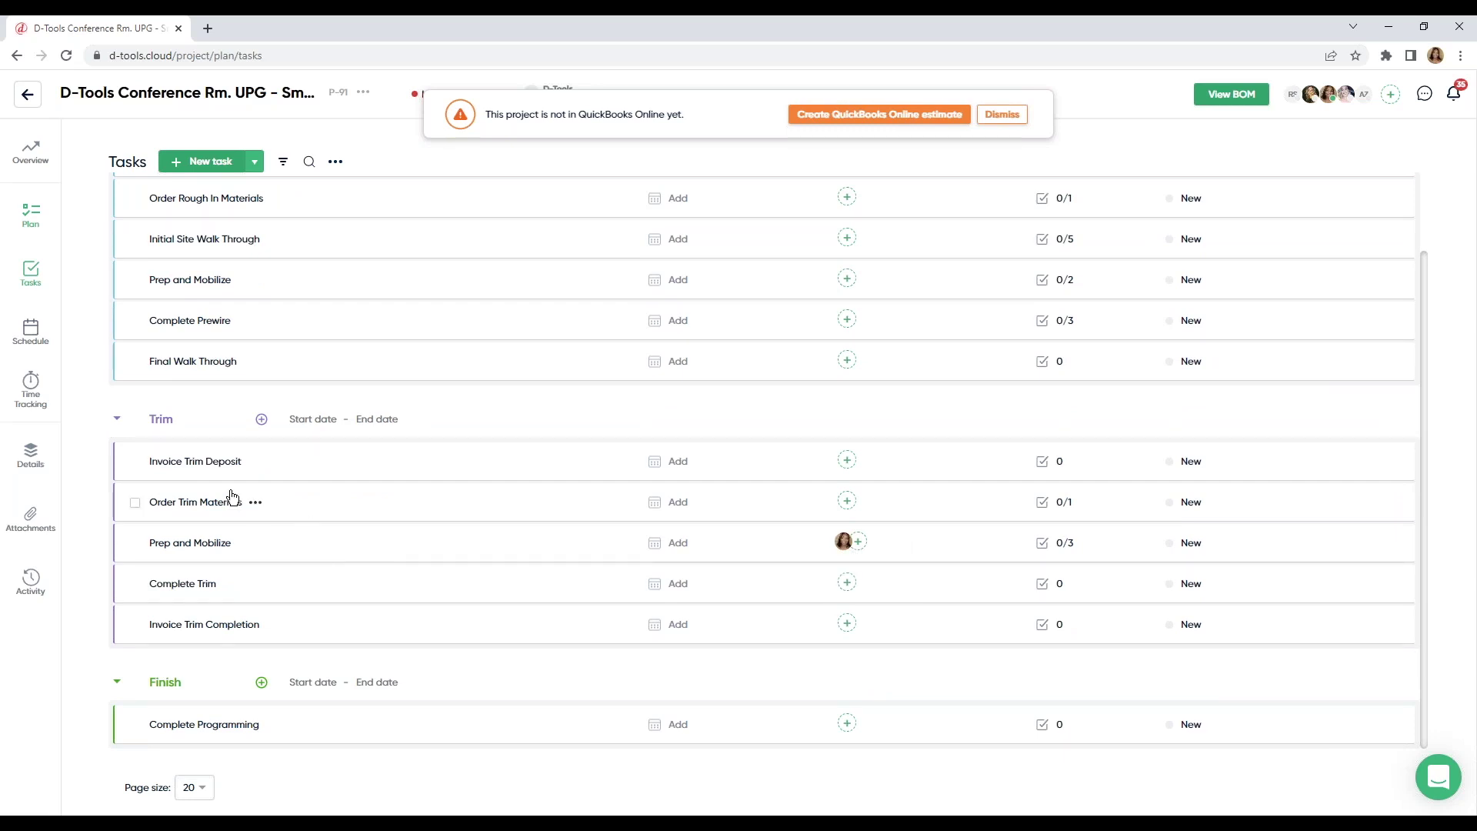
click(42, 340)
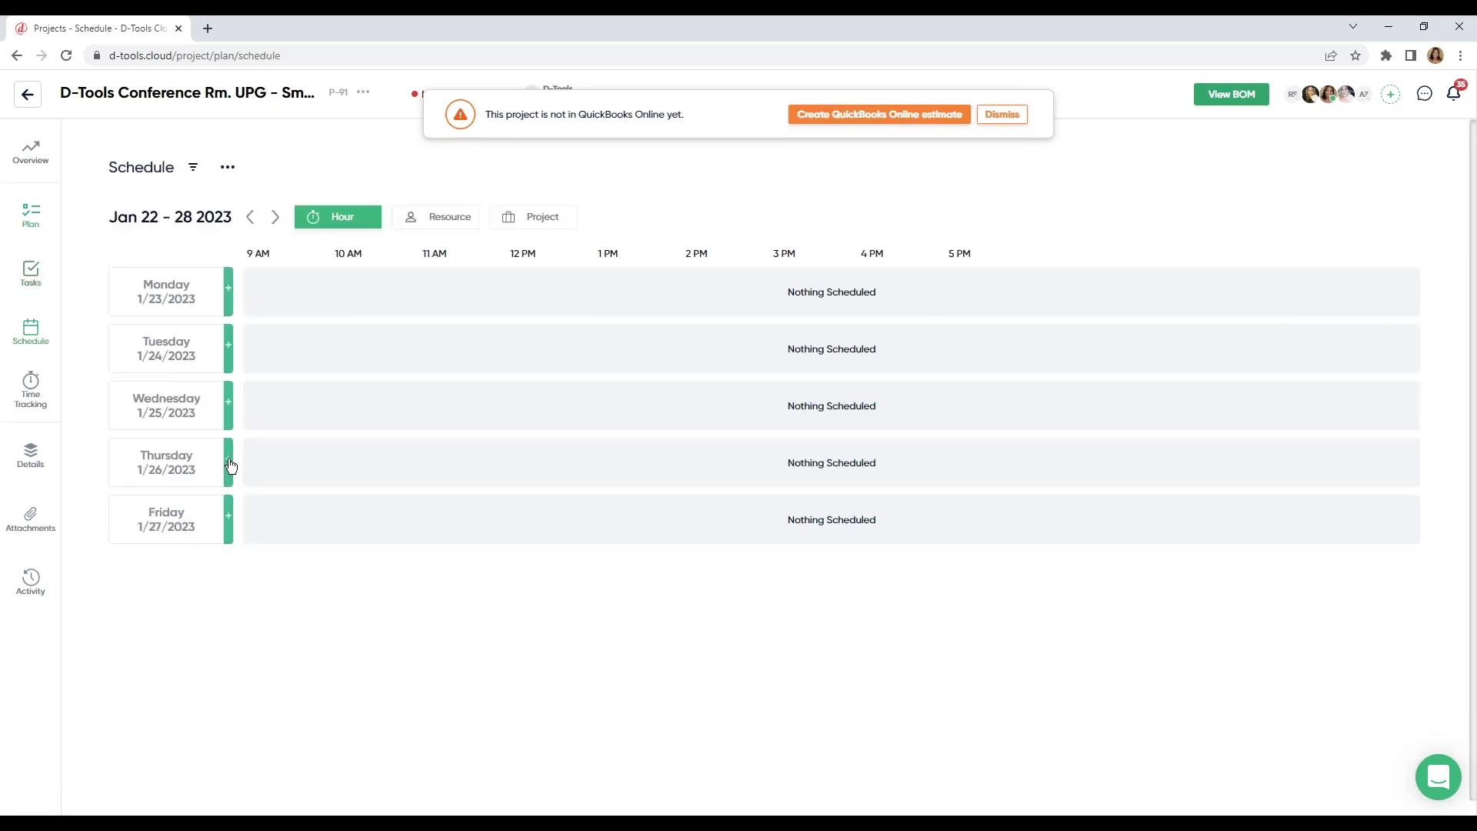
- Start a new event on Thursday Jan 26 that ends at 12:00 PM
click(229, 465)
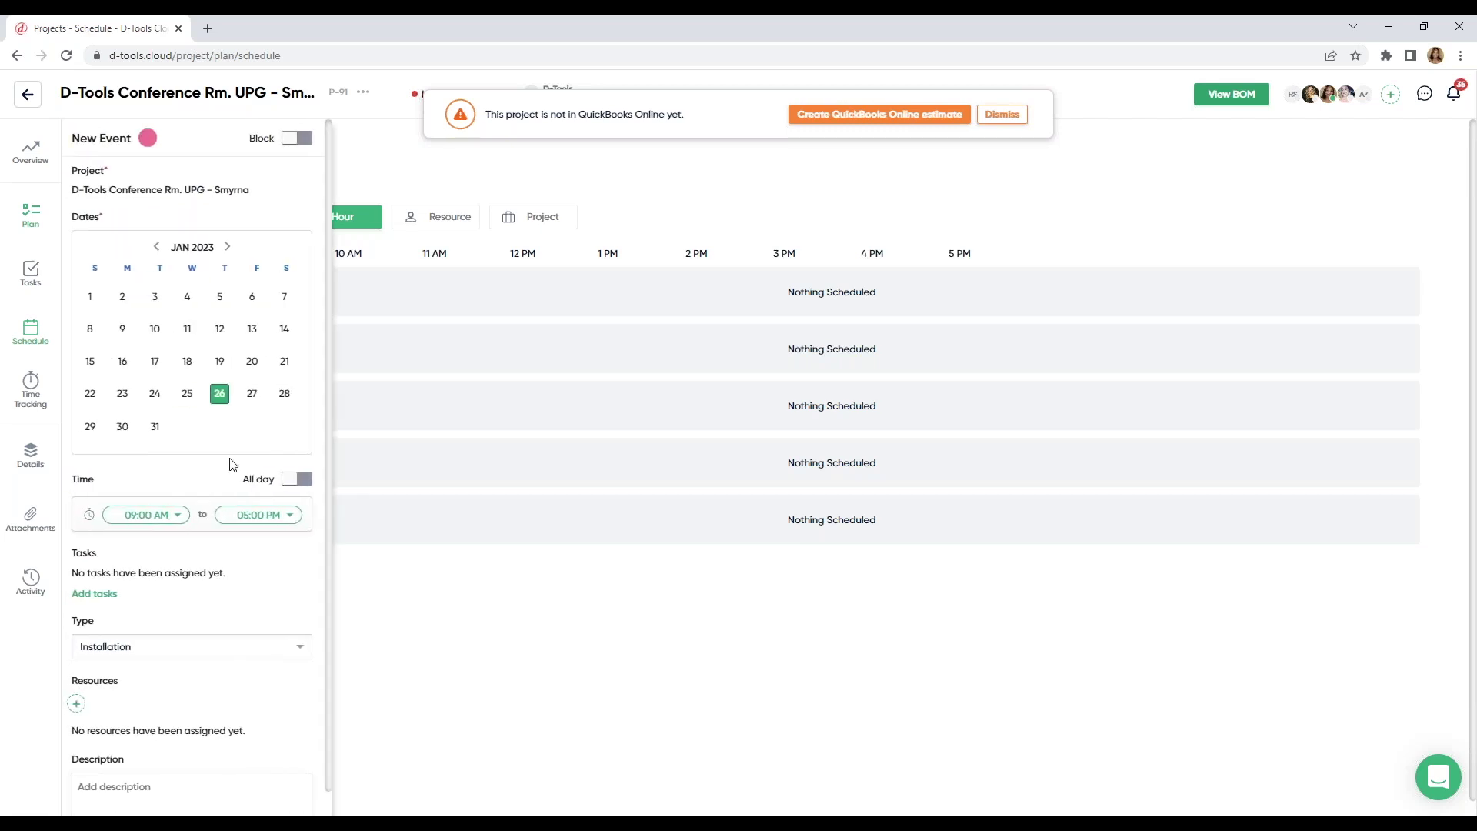
scroll(233, 463, down, 1)
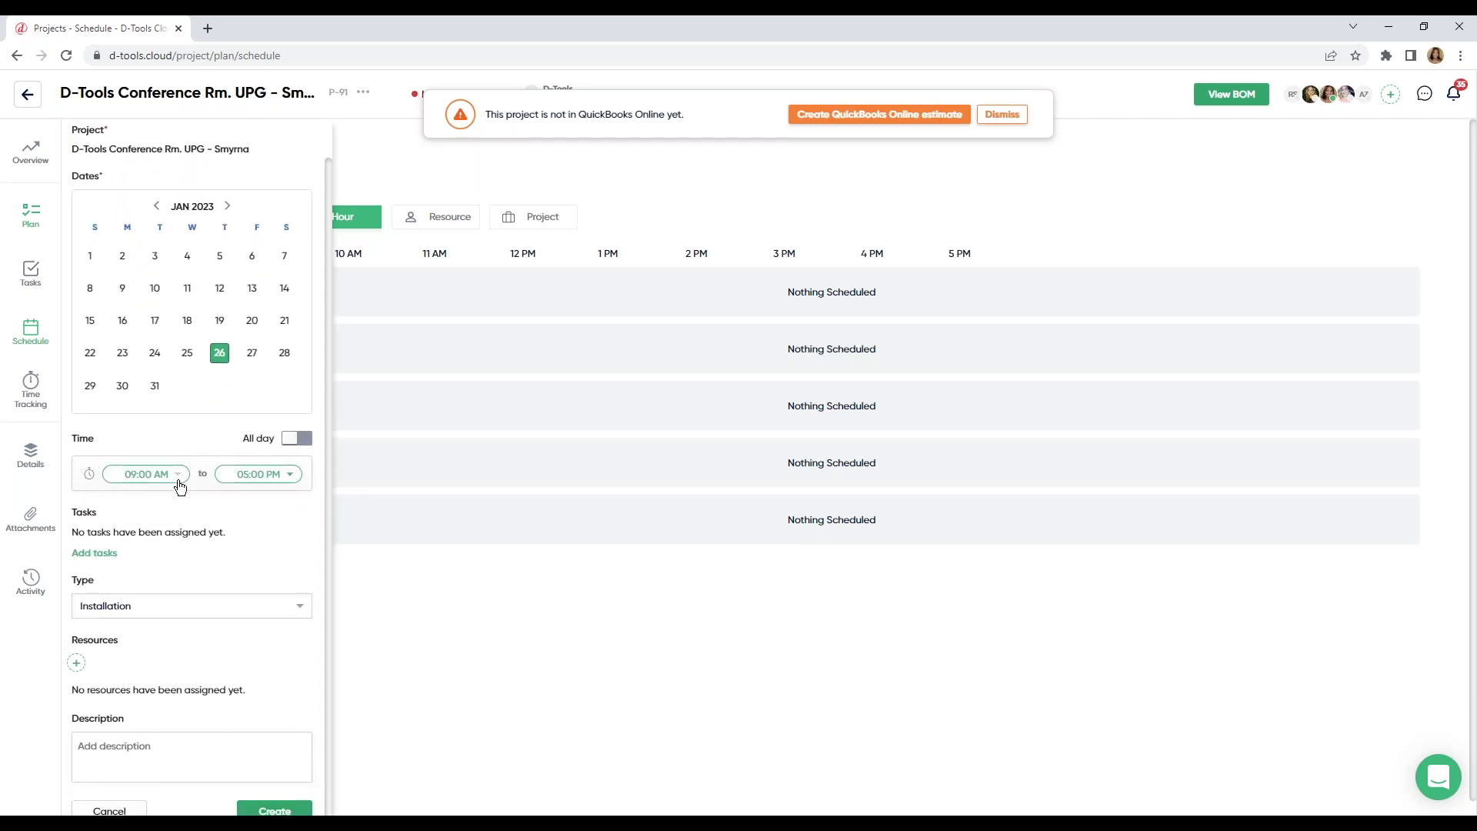
click(262, 474)
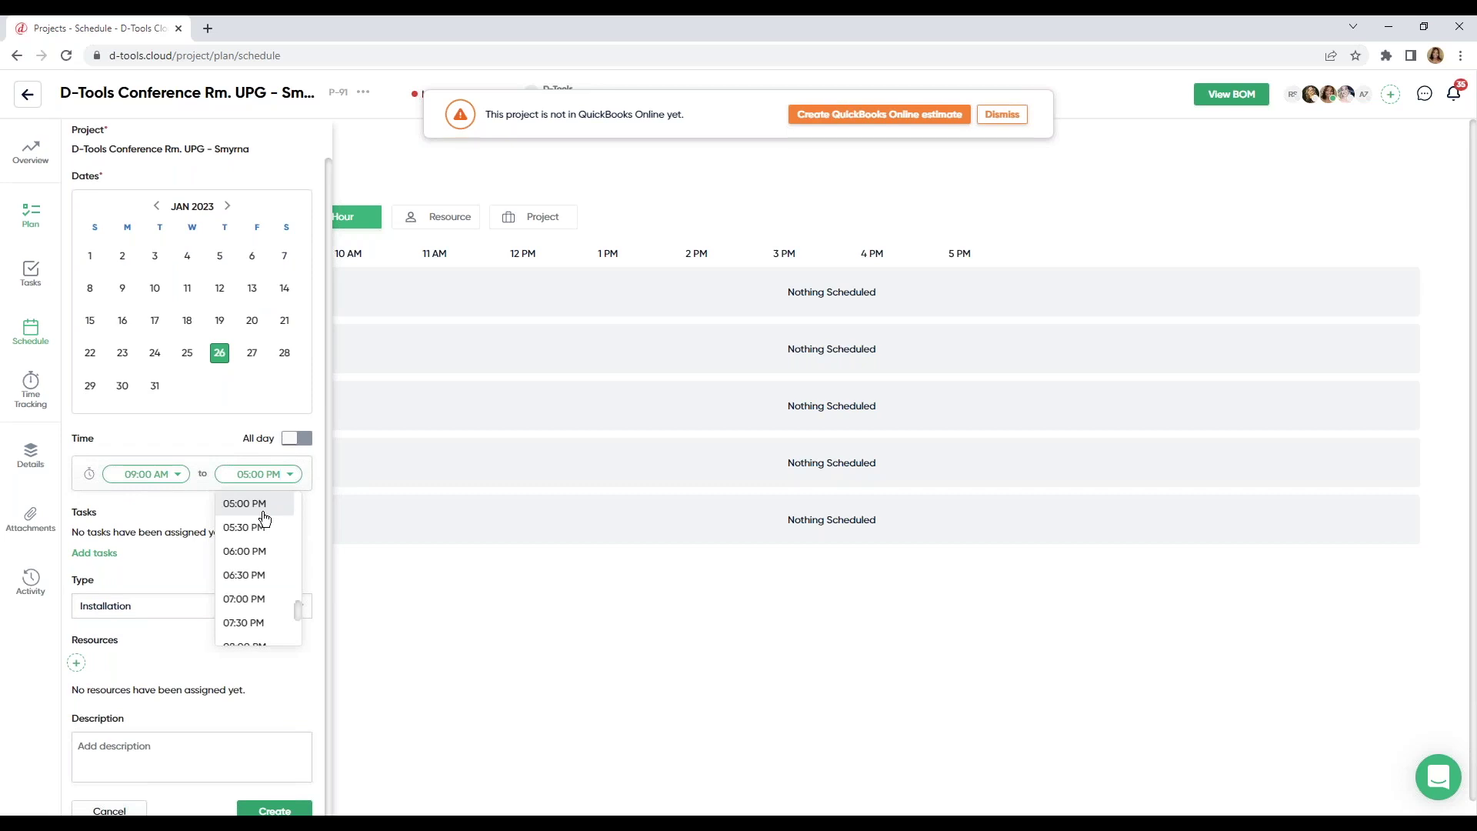
scroll(262, 541, up, 4)
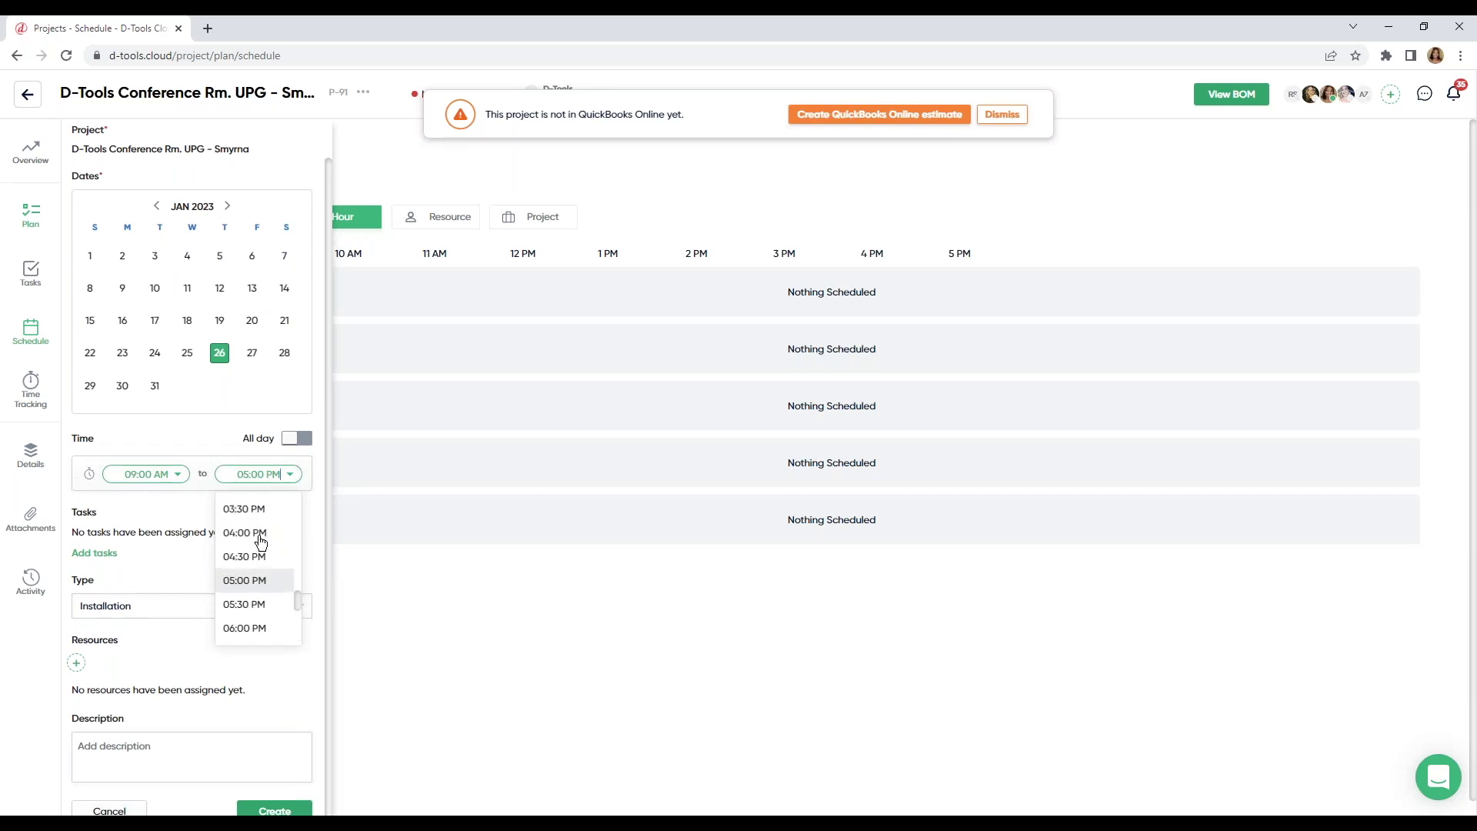
scroll(258, 539, up, 3)
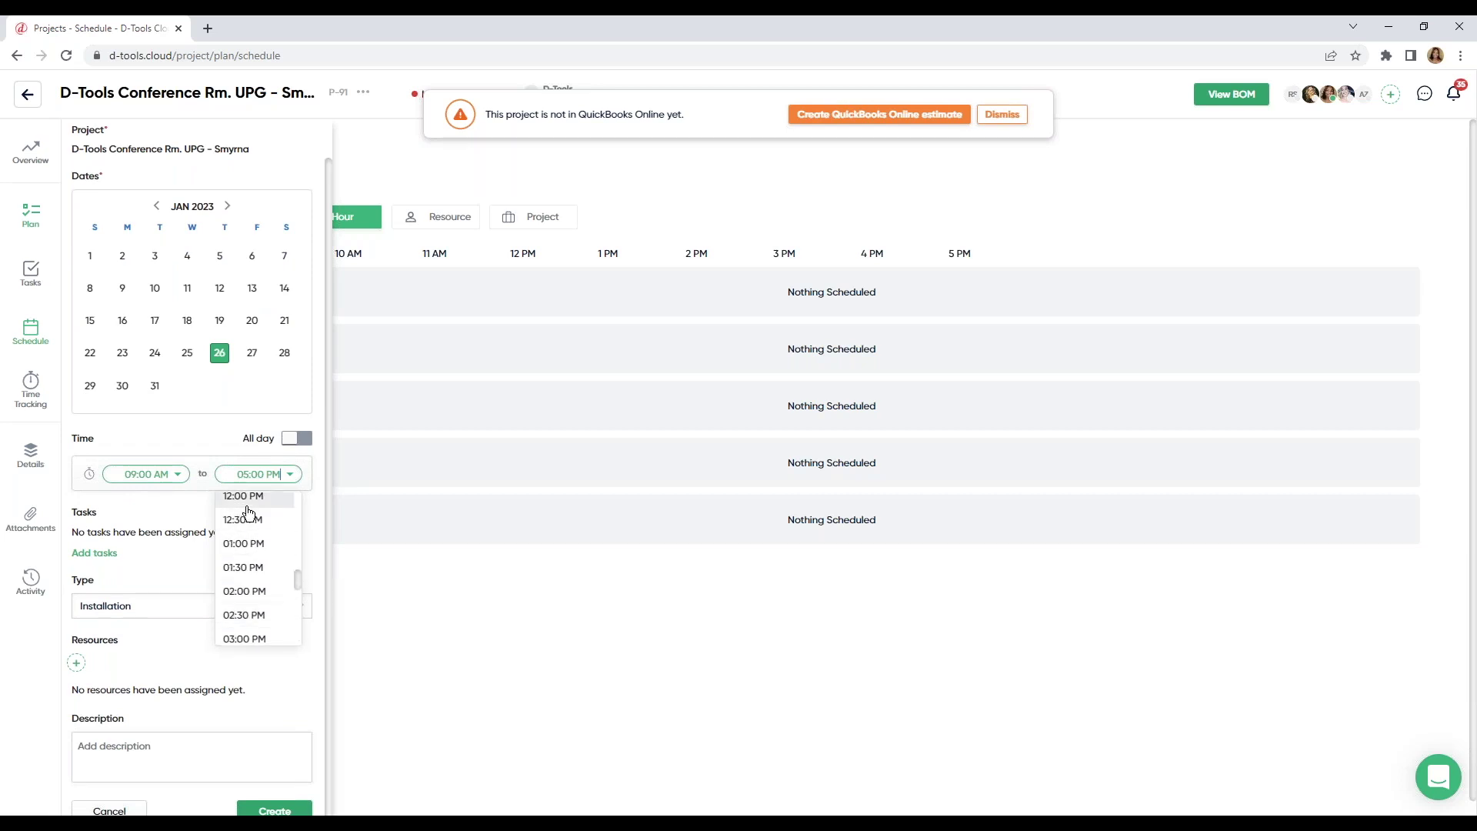
click(243, 508)
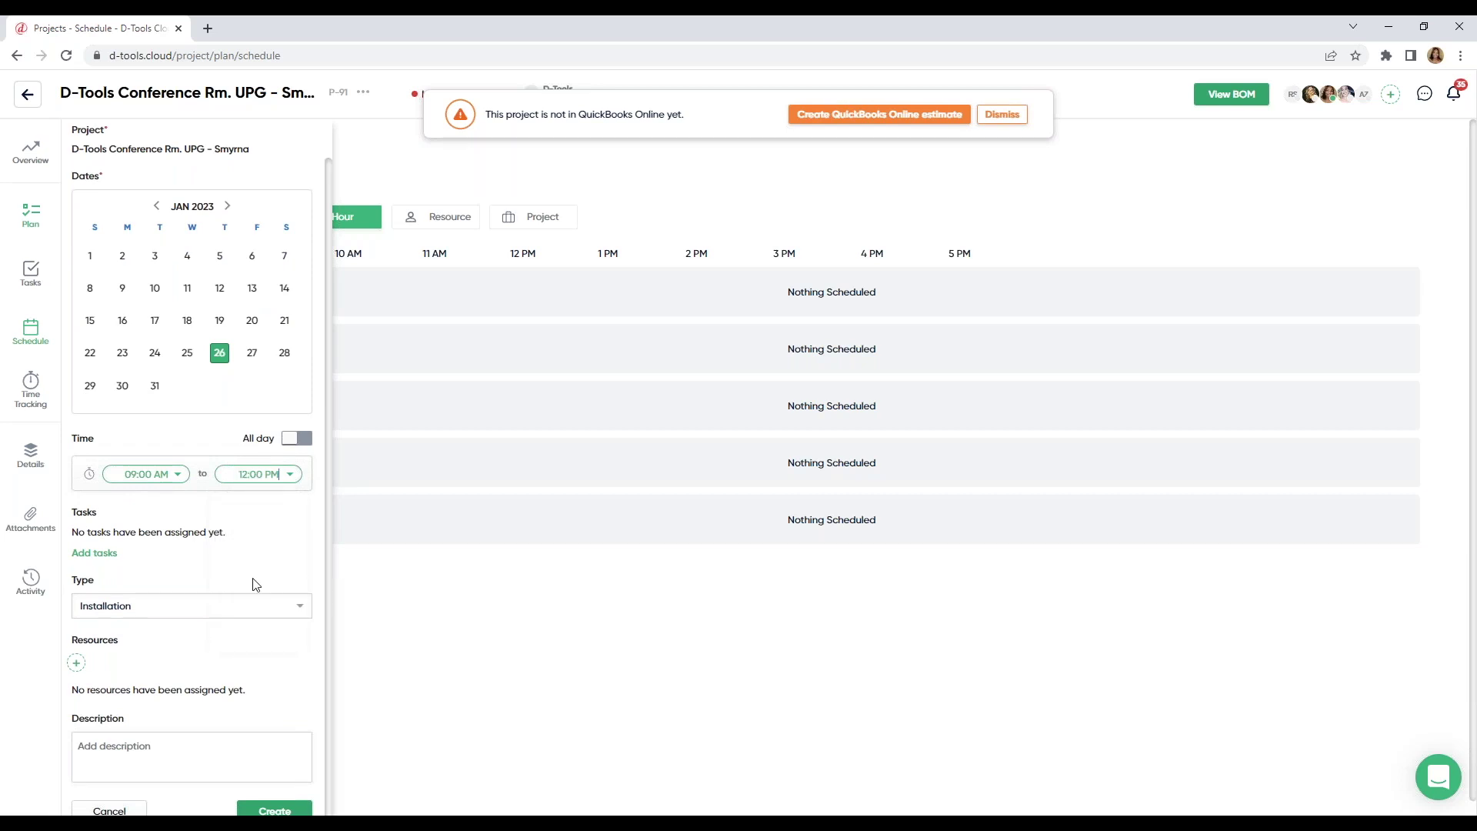
- Assign the Prep and Mobilize task to the event and create it
click(107, 557)
scroll(178, 518, down, 1)
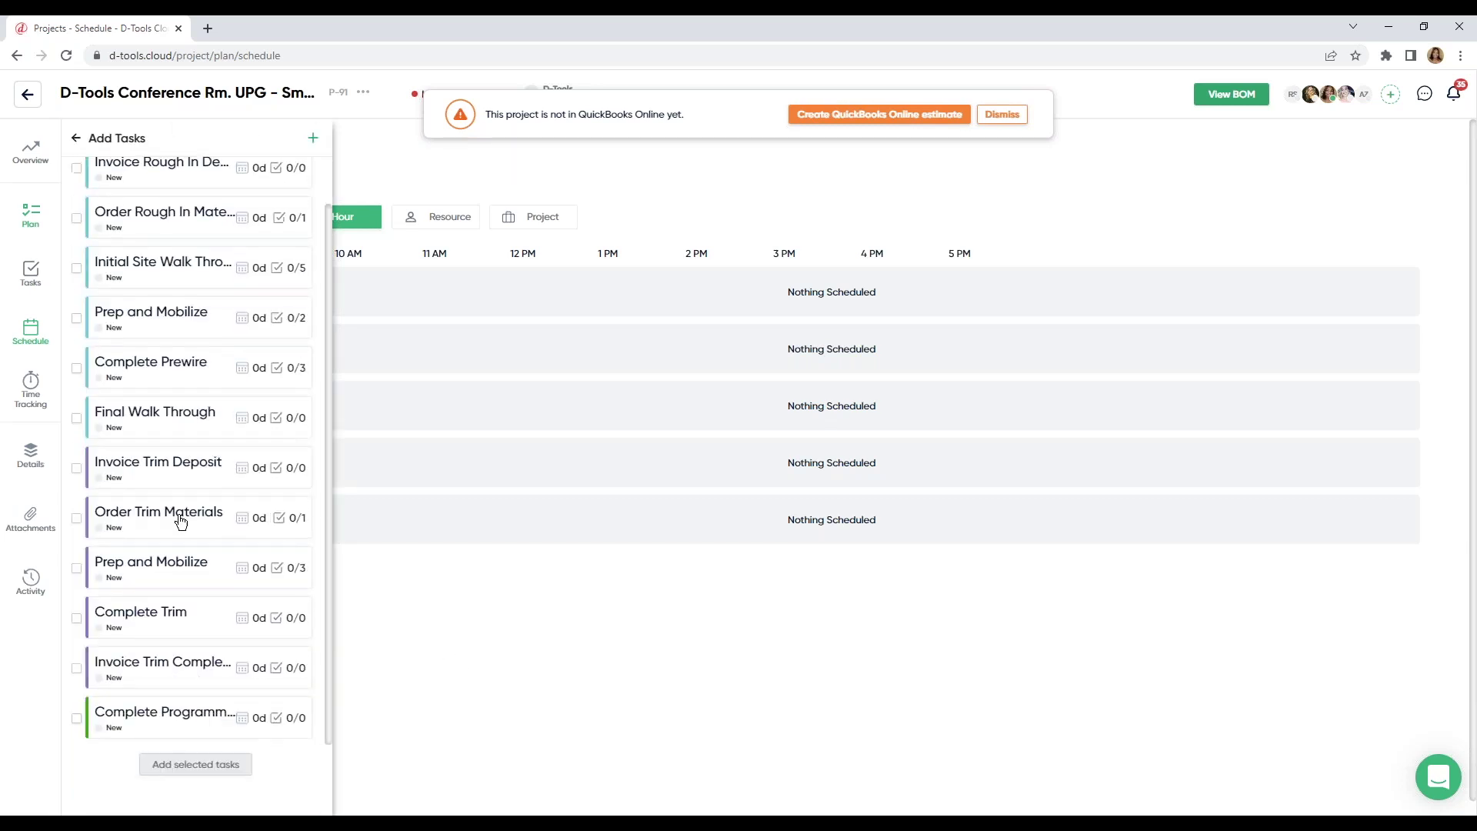
click(76, 567)
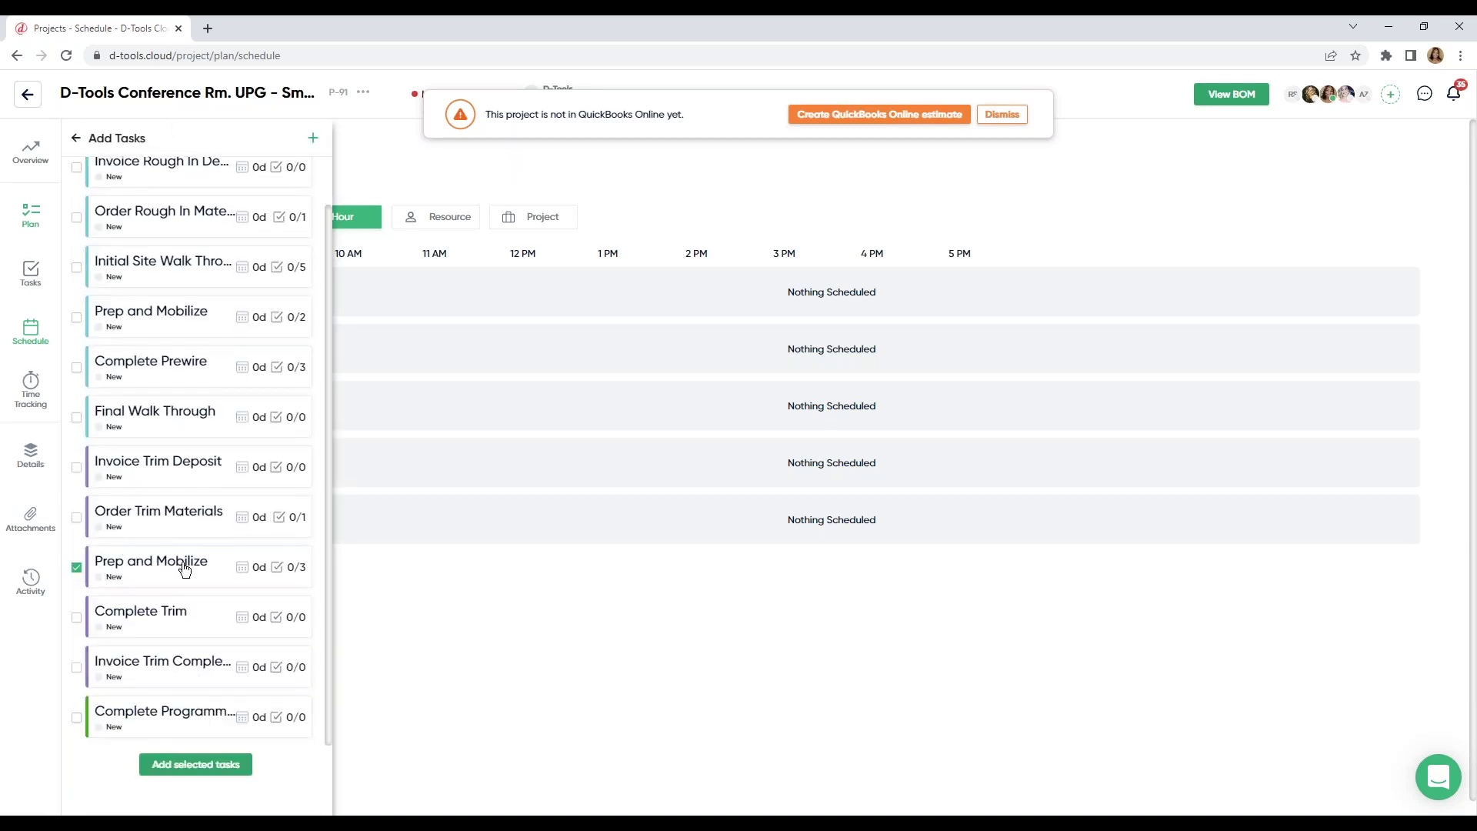
click(221, 764)
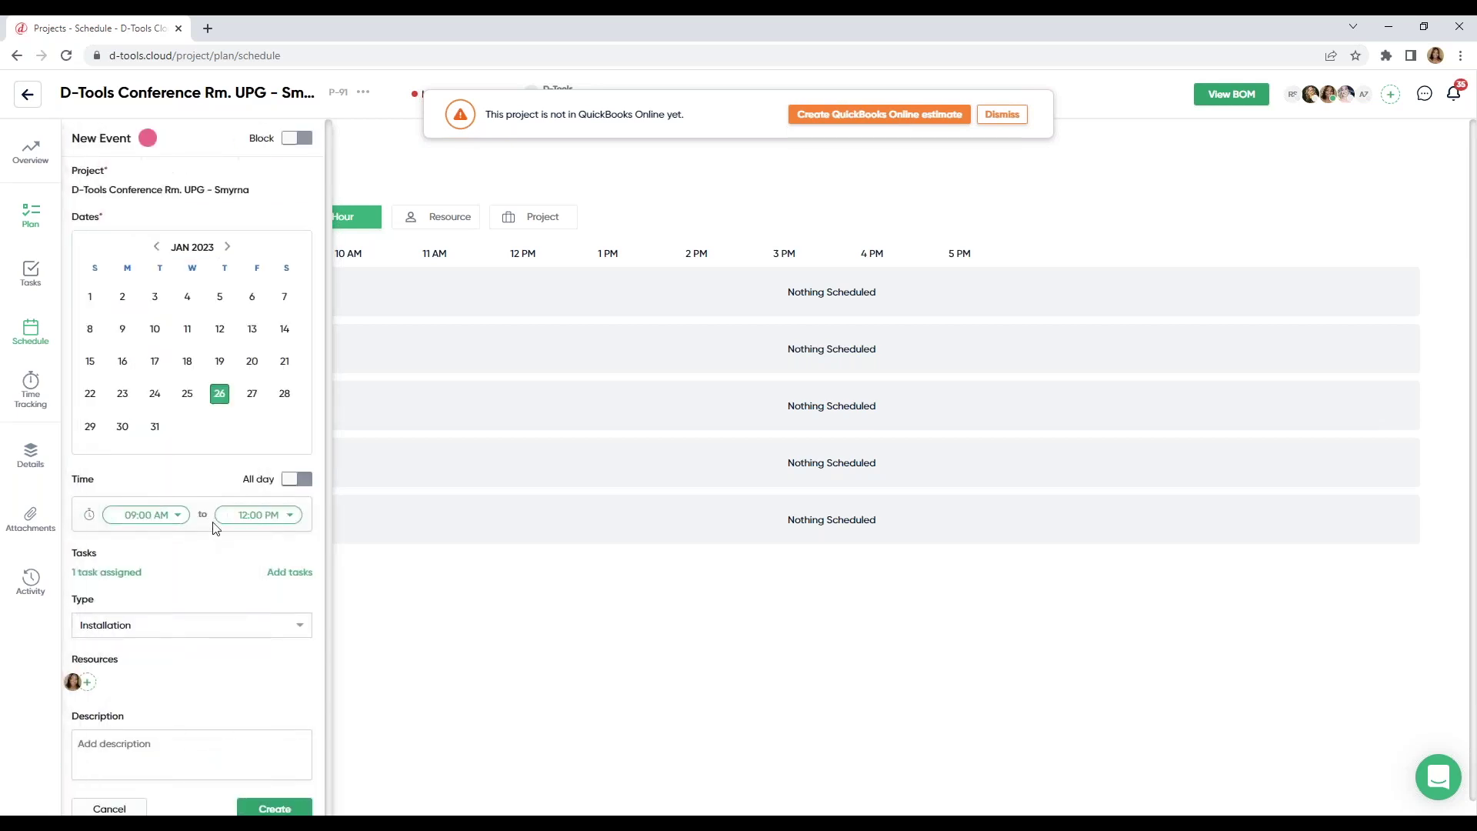
scroll(115, 626, down, 1)
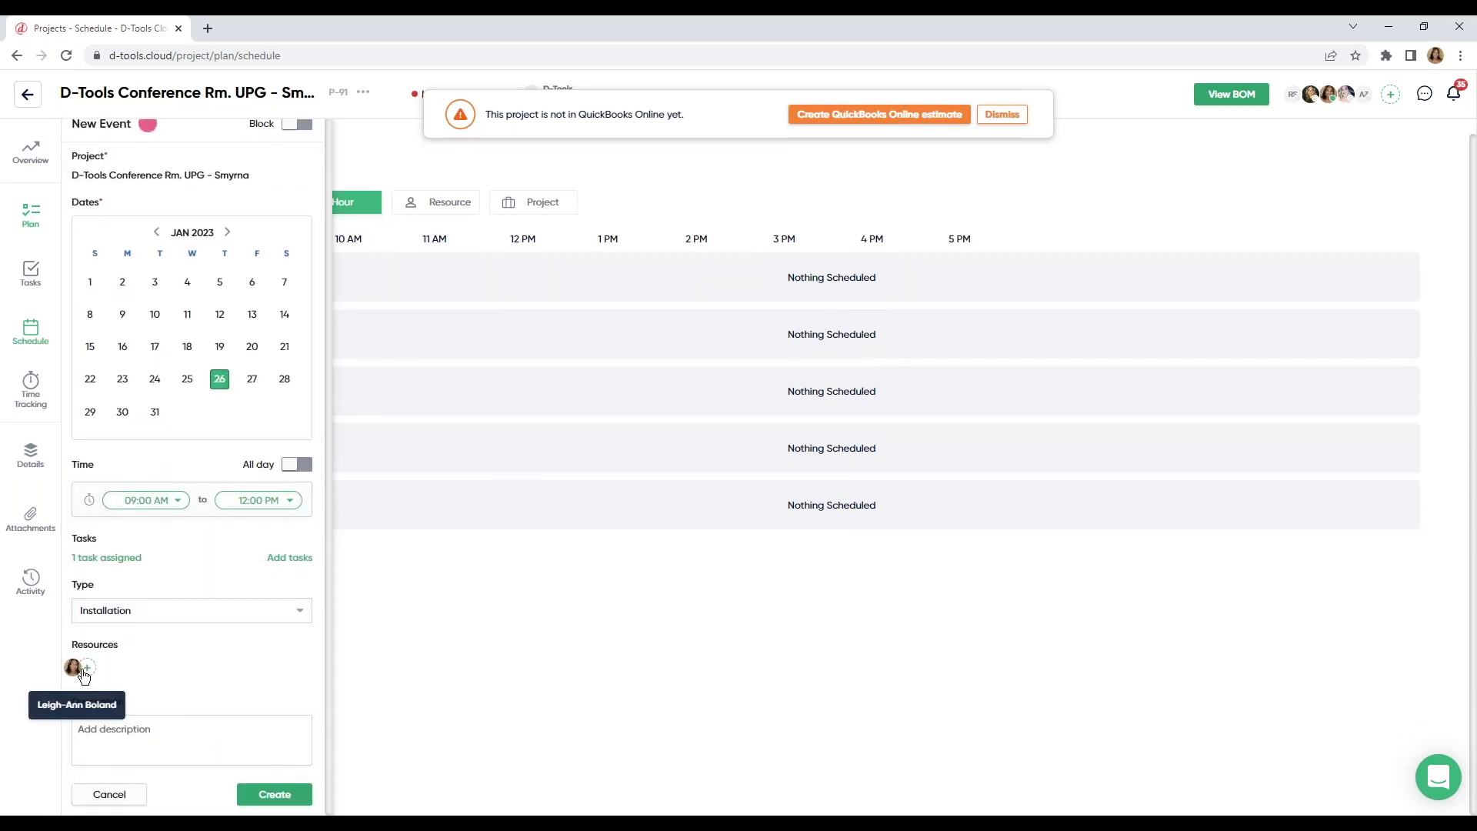
click(270, 795)
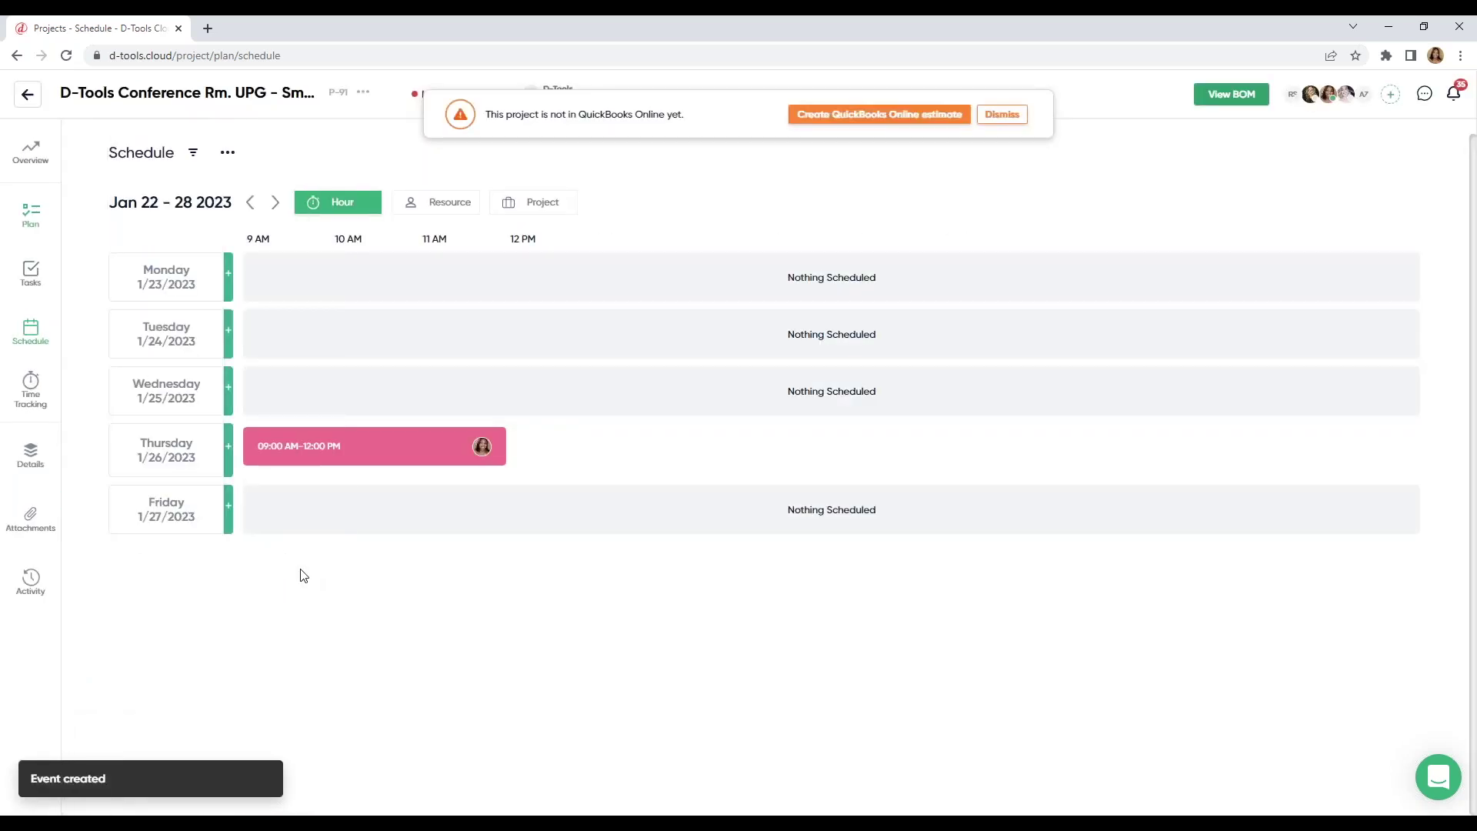
- Export the Thursday installation event to an ICS file twice, then return to the projects list
click(425, 448)
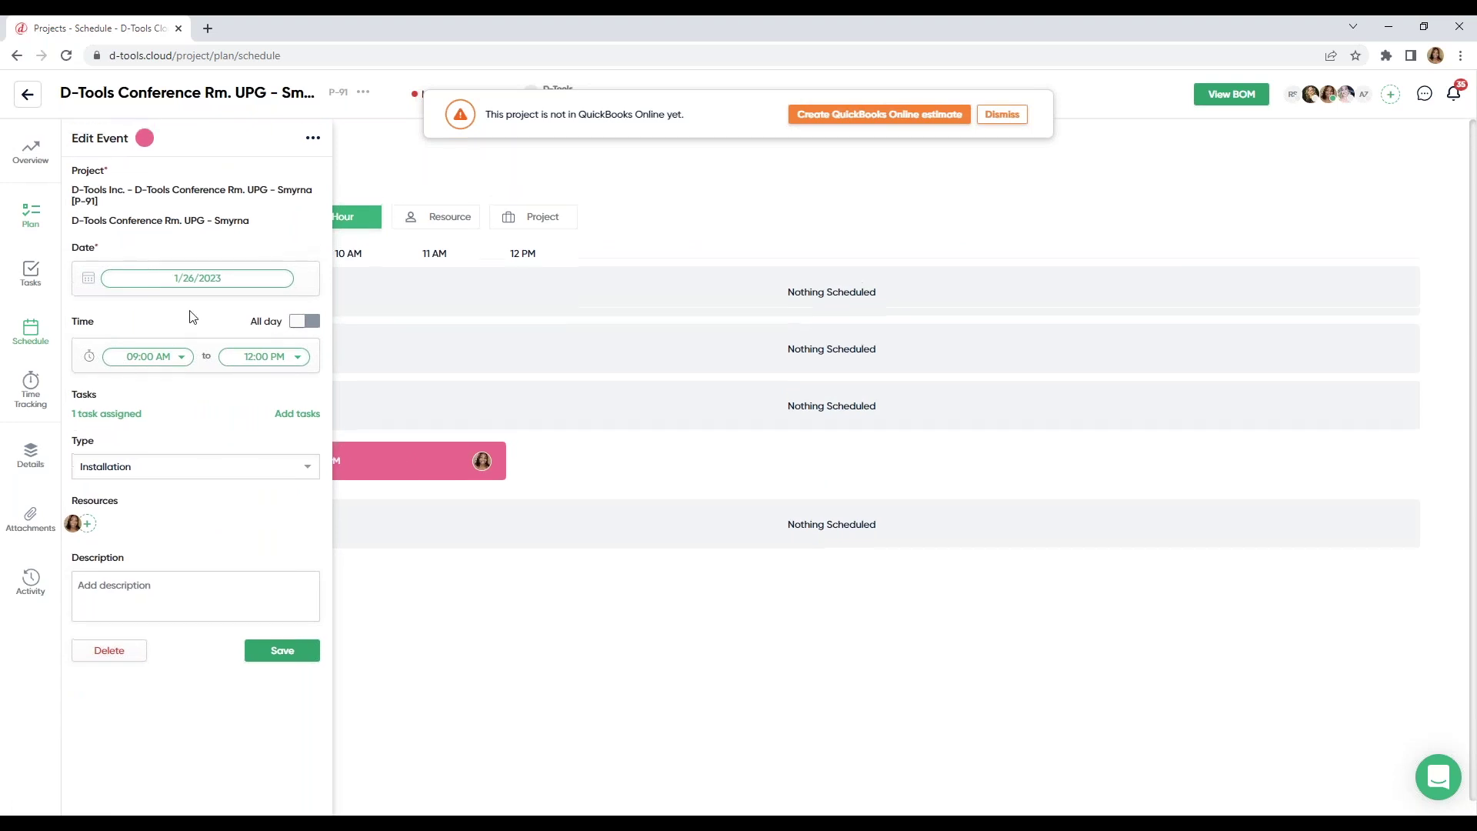
click(313, 141)
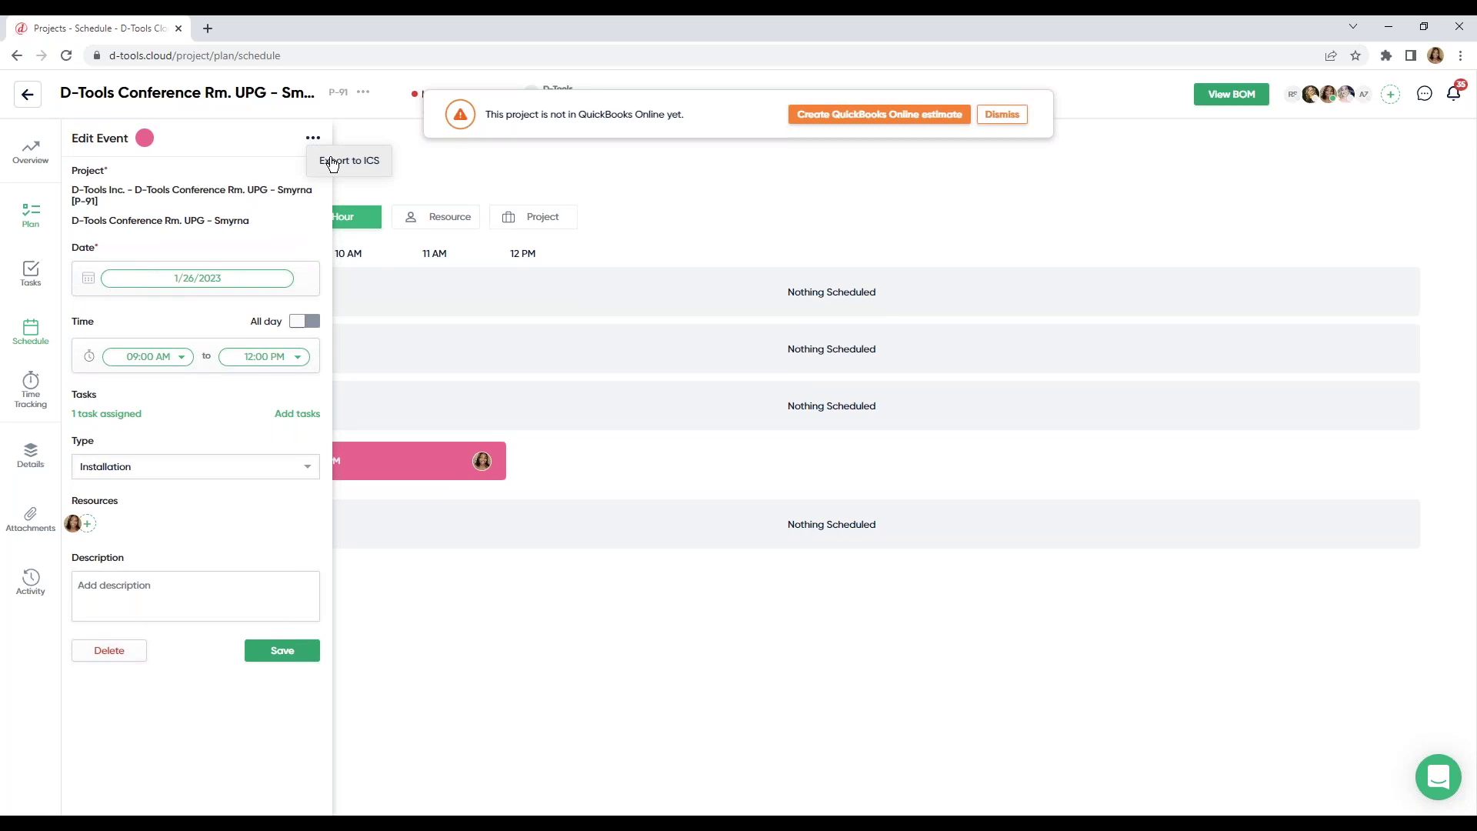
click(412, 140)
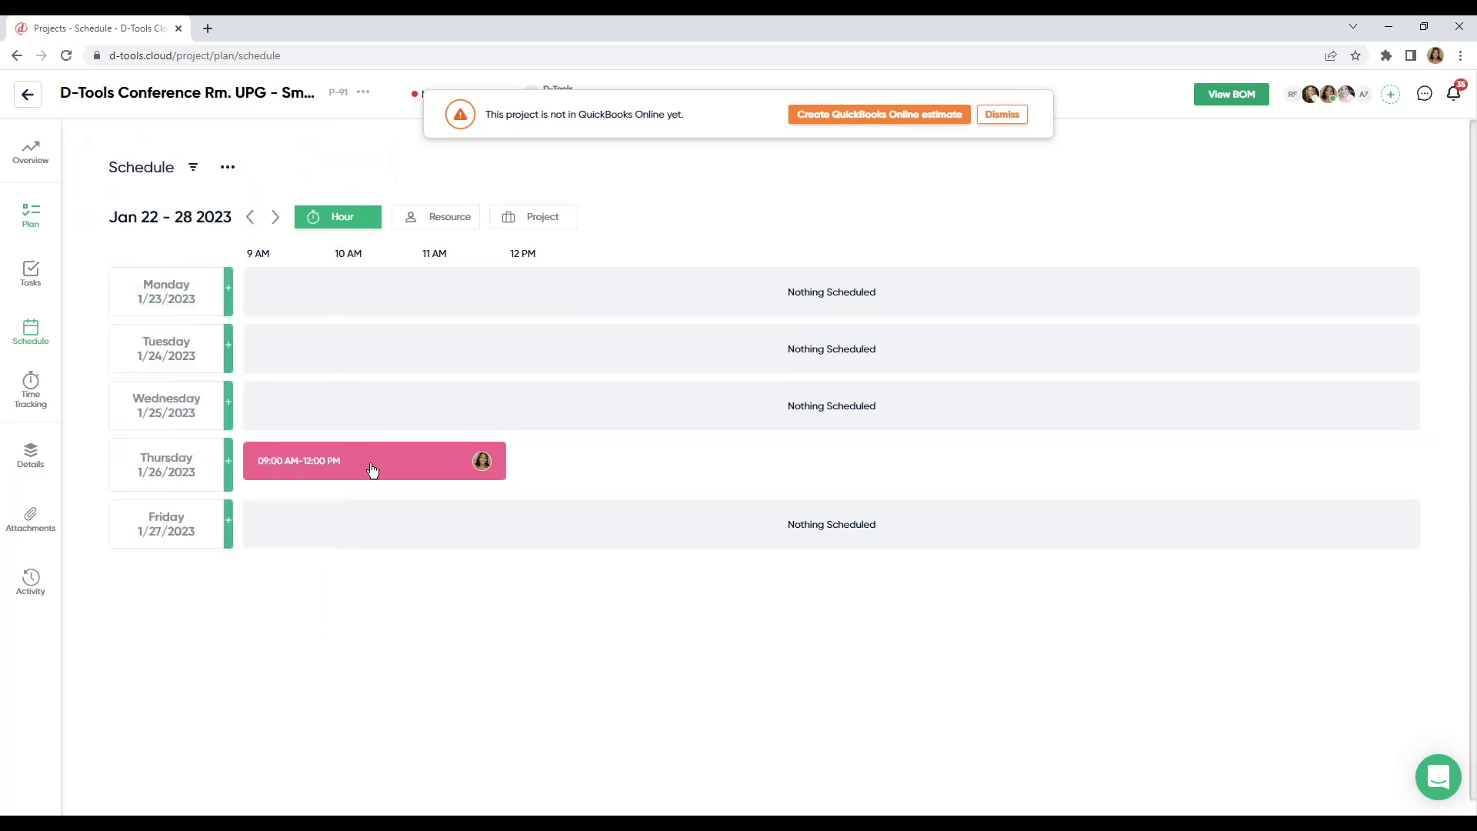
click(366, 469)
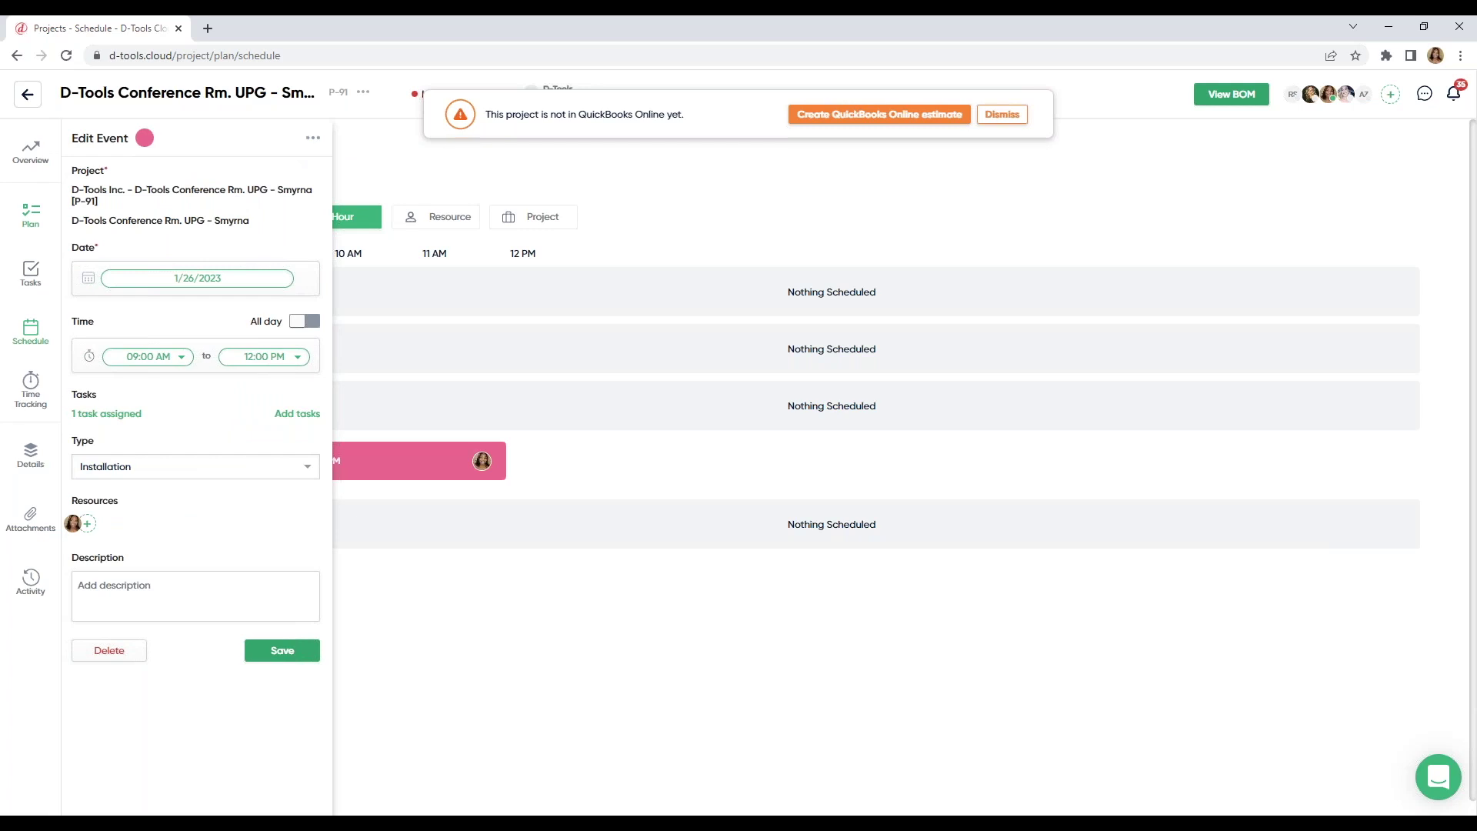
click(313, 138)
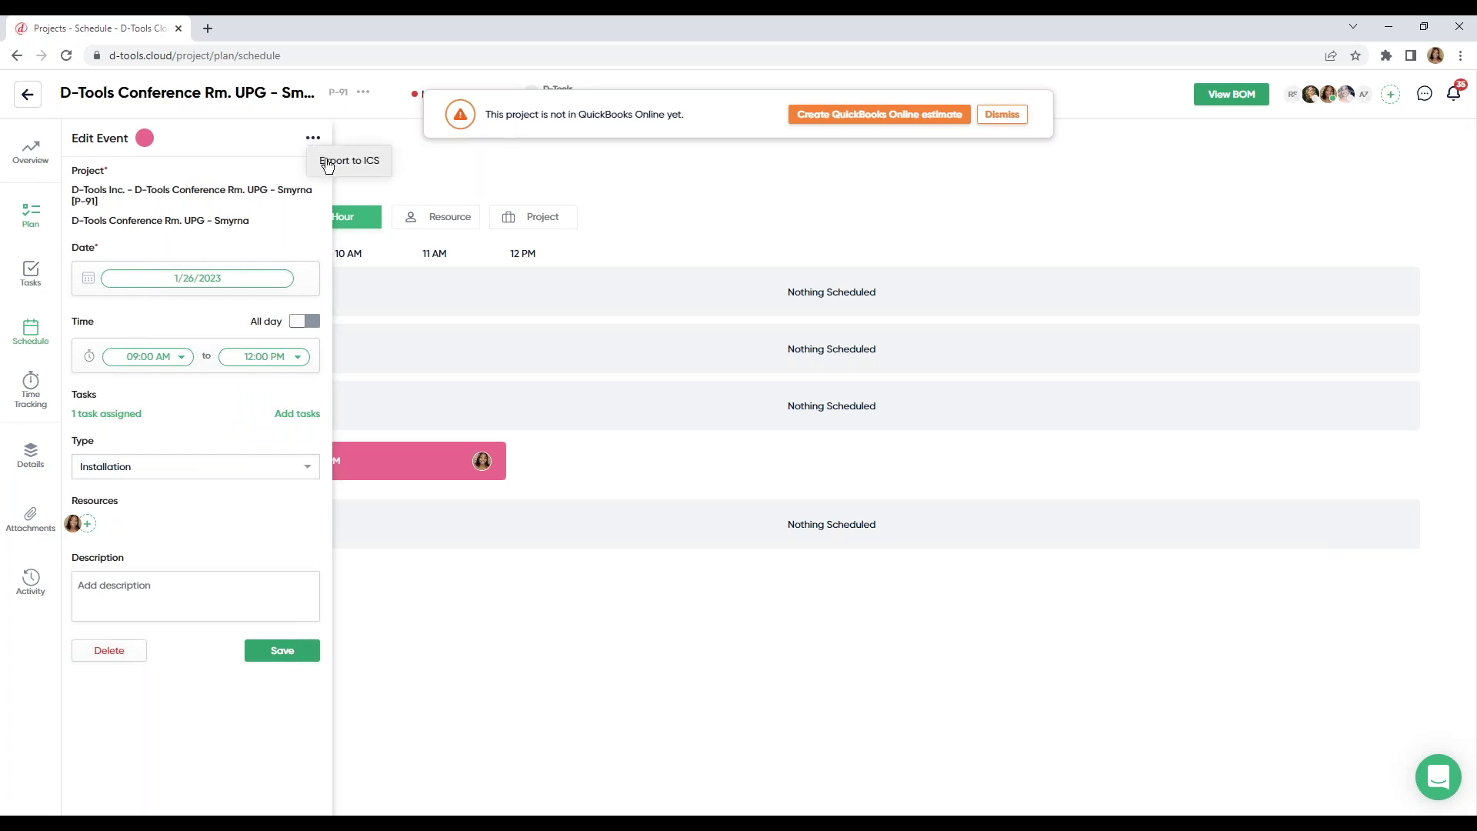
click(362, 141)
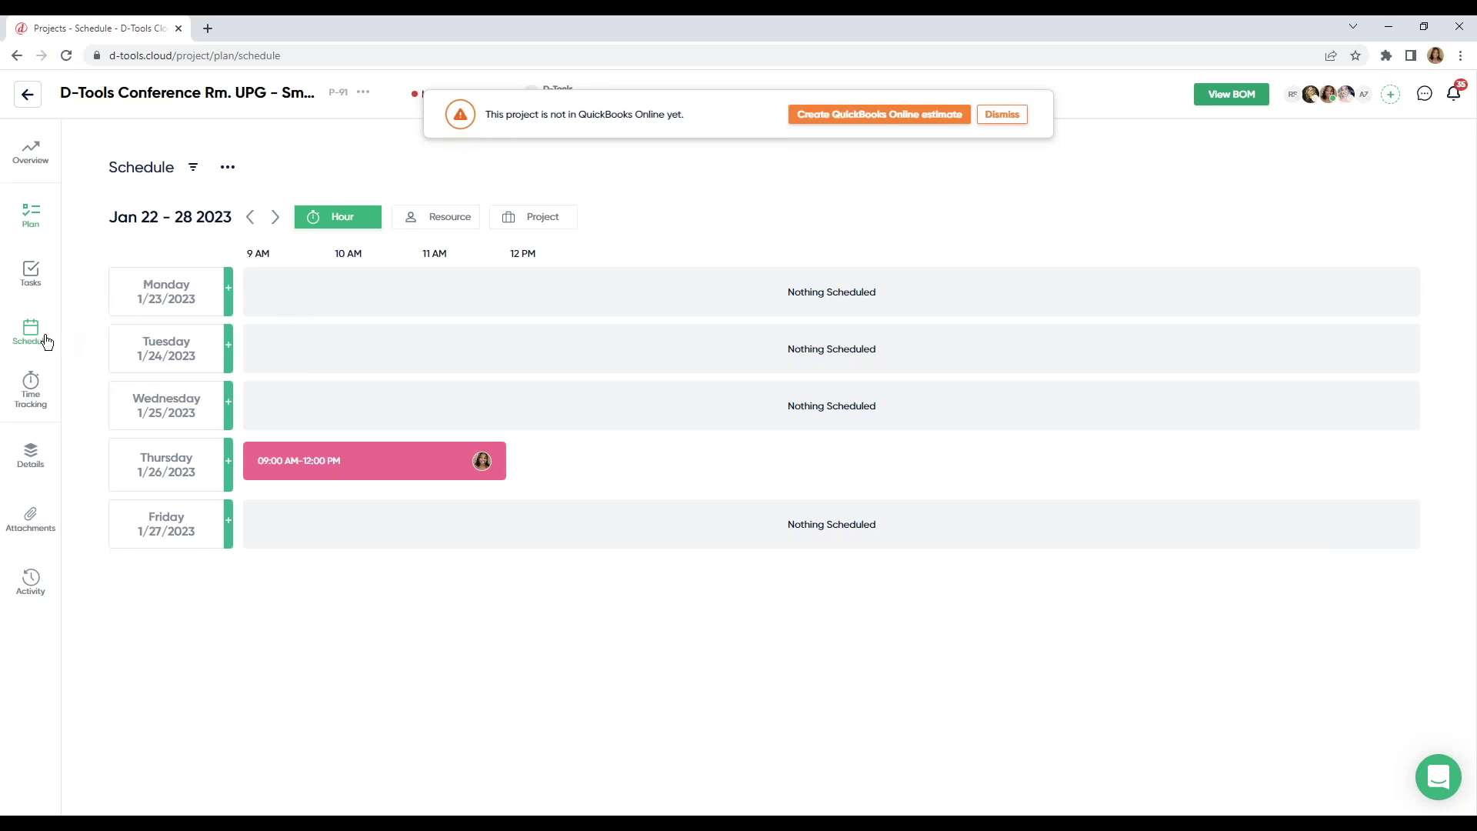
click(28, 100)
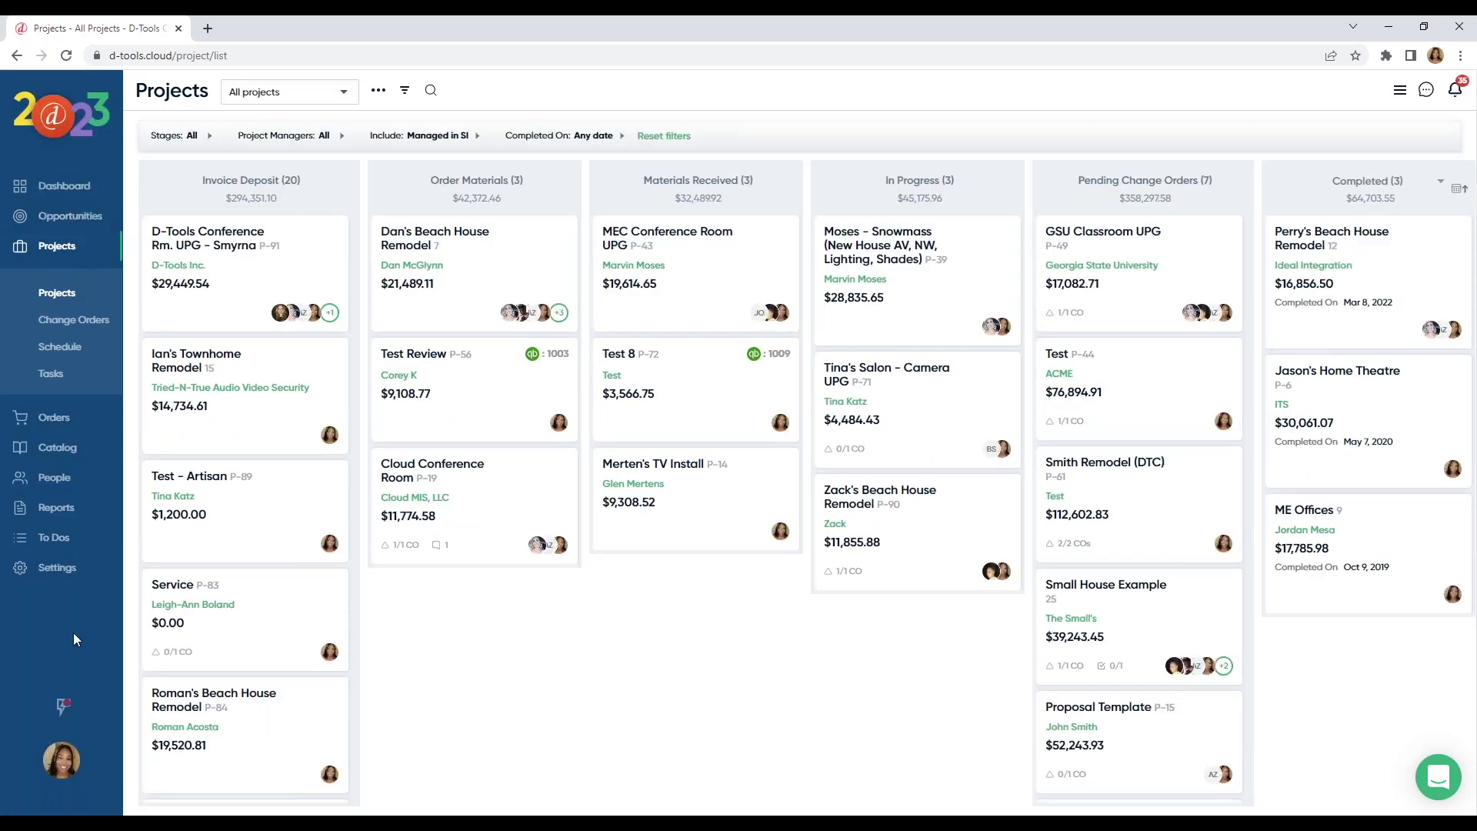
- Switch to the field user view from the account menu
click(59, 770)
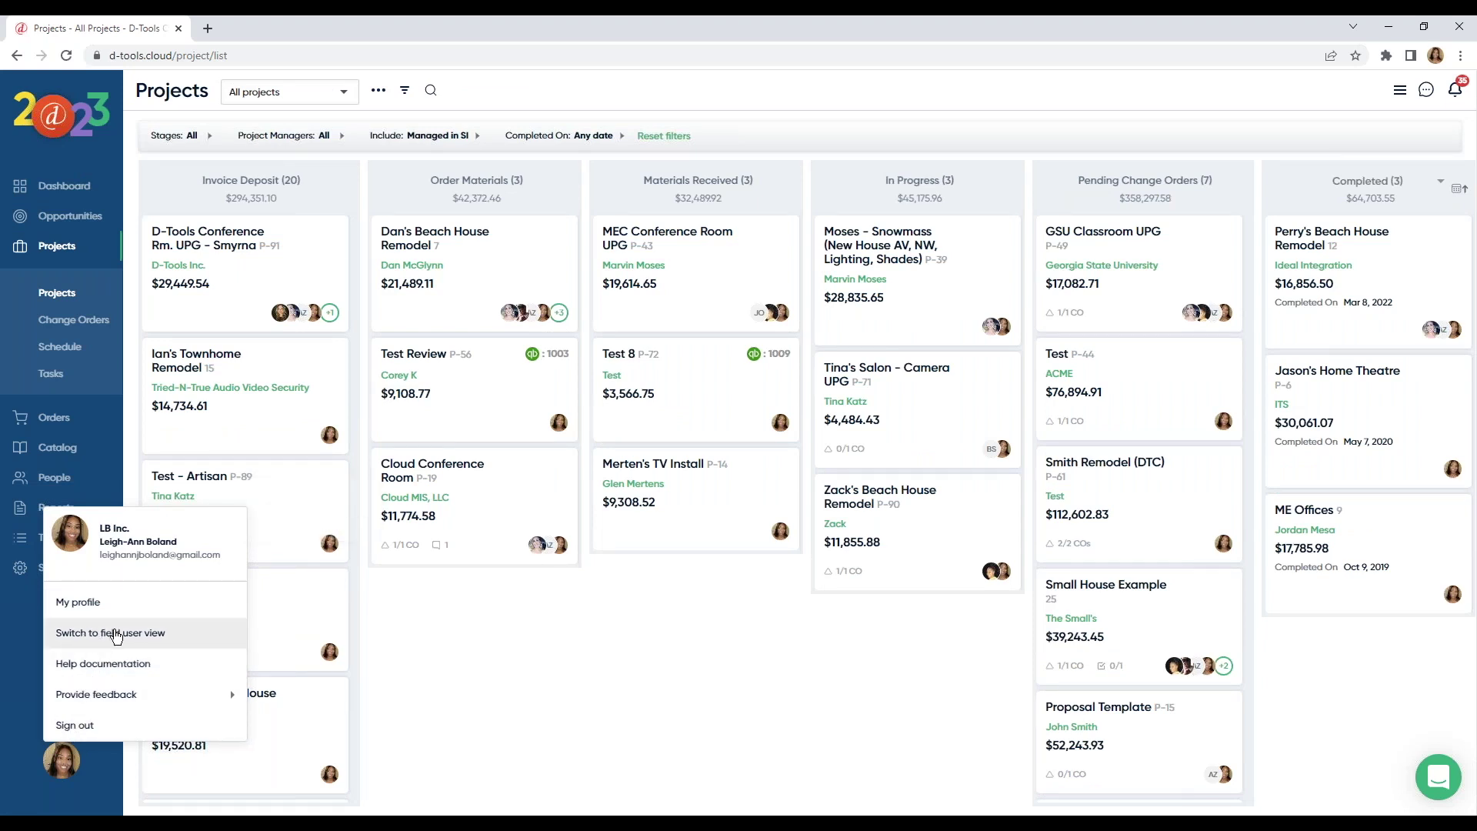
click(121, 639)
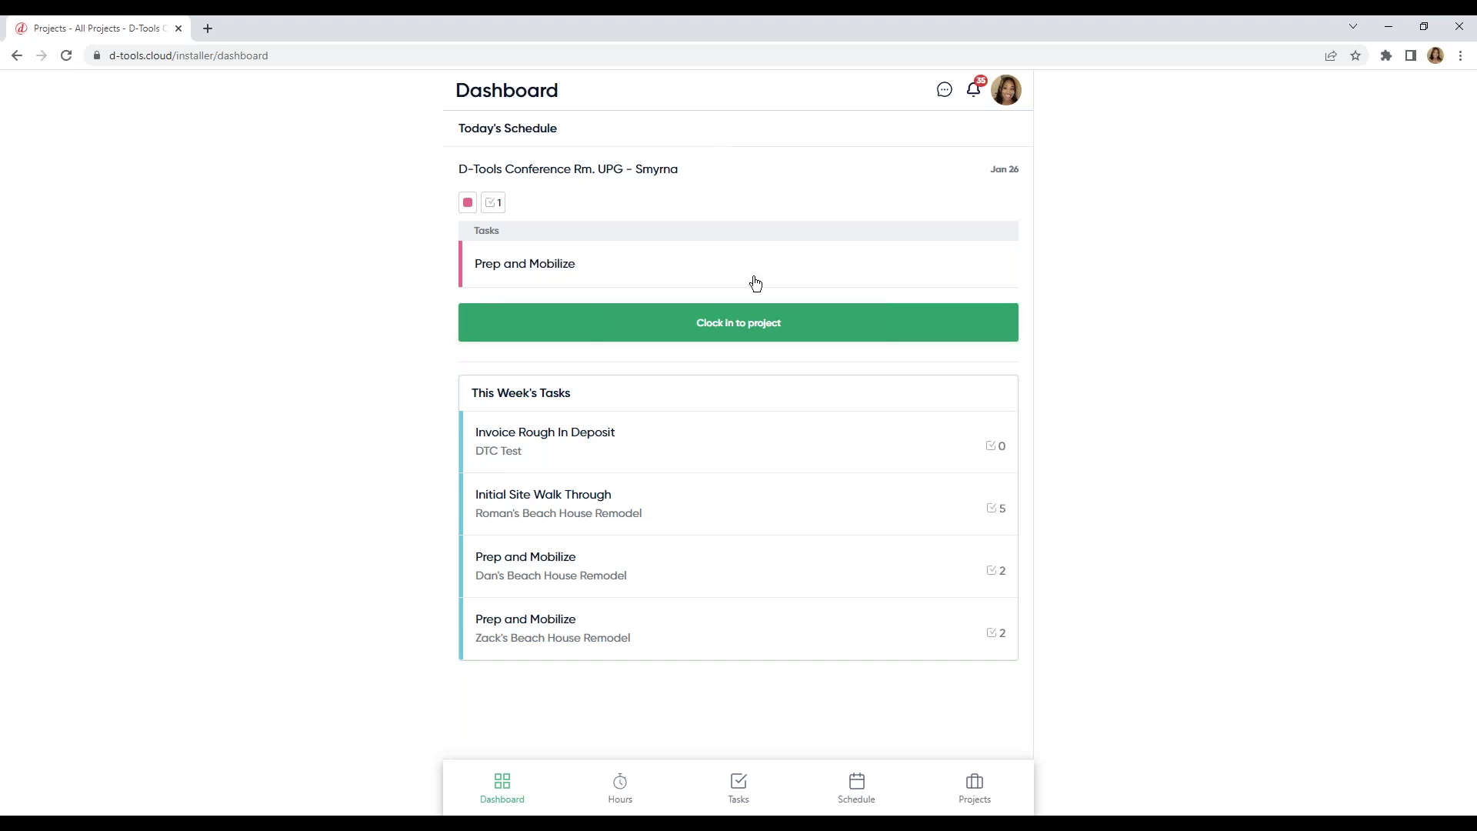
- Send 'Hey AZ, headed to Smyrna' to the Amazing Installers group chat, then close the chat
click(946, 92)
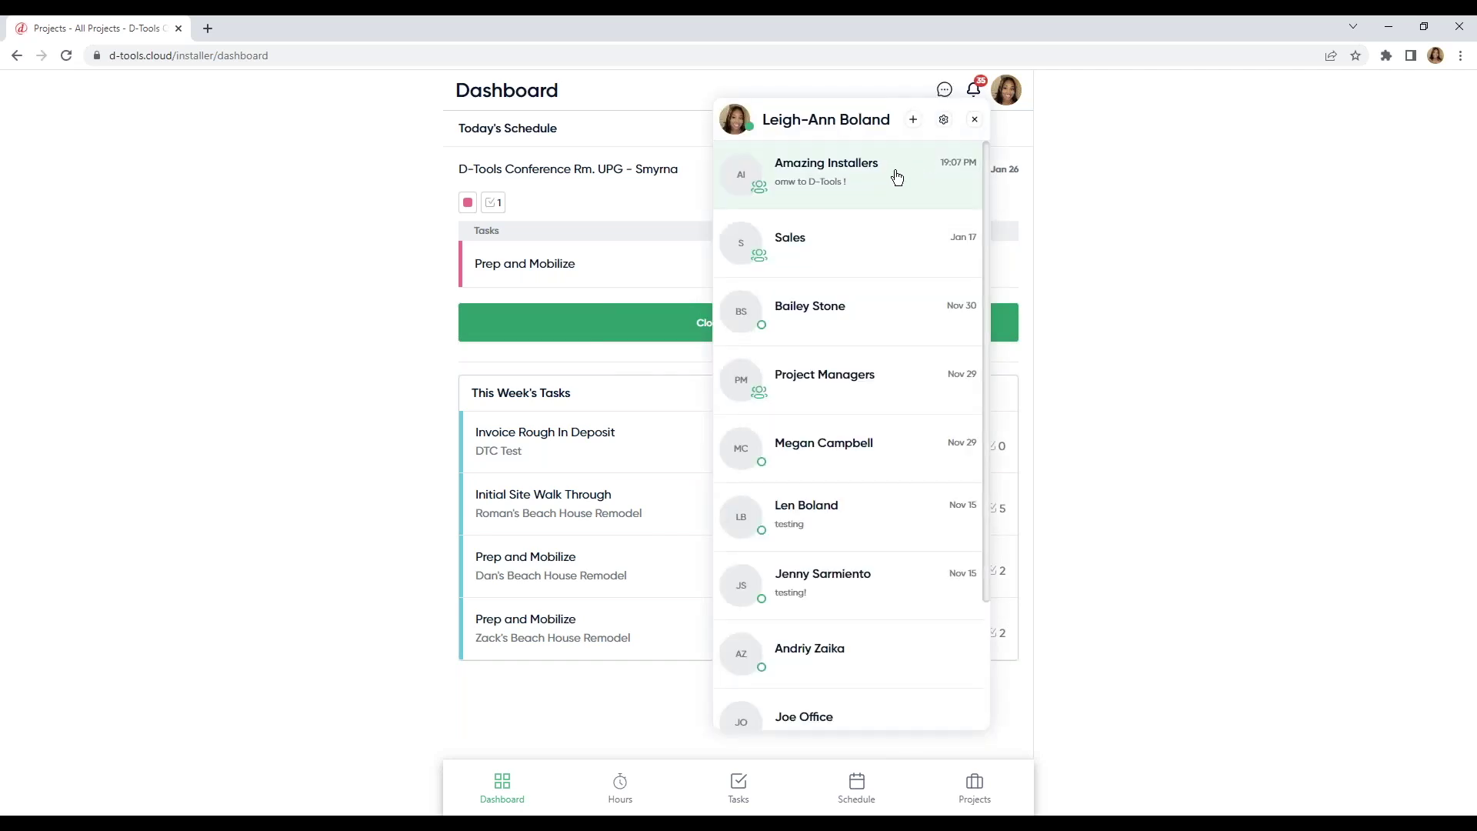
click(914, 119)
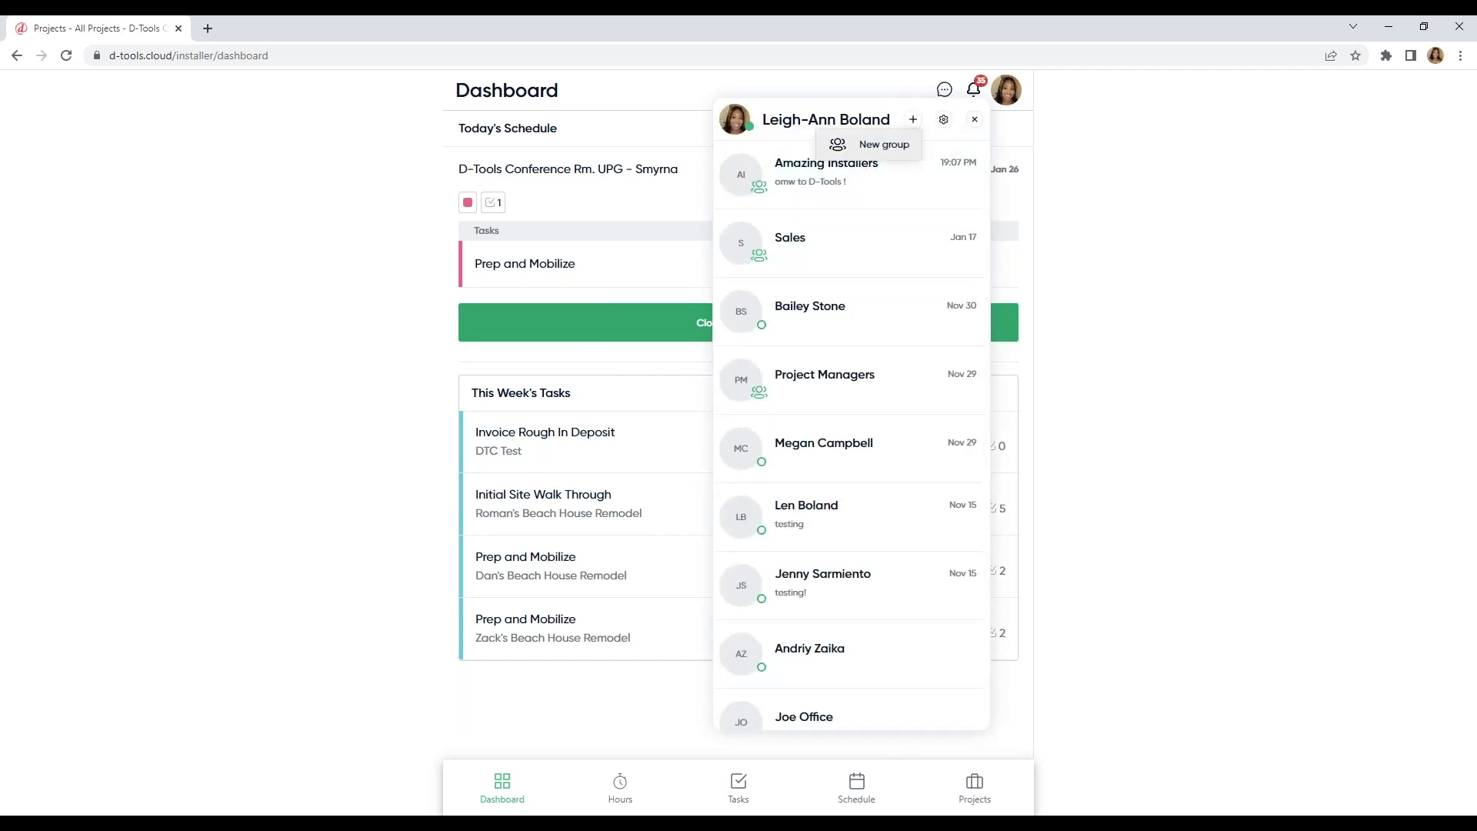
click(866, 176)
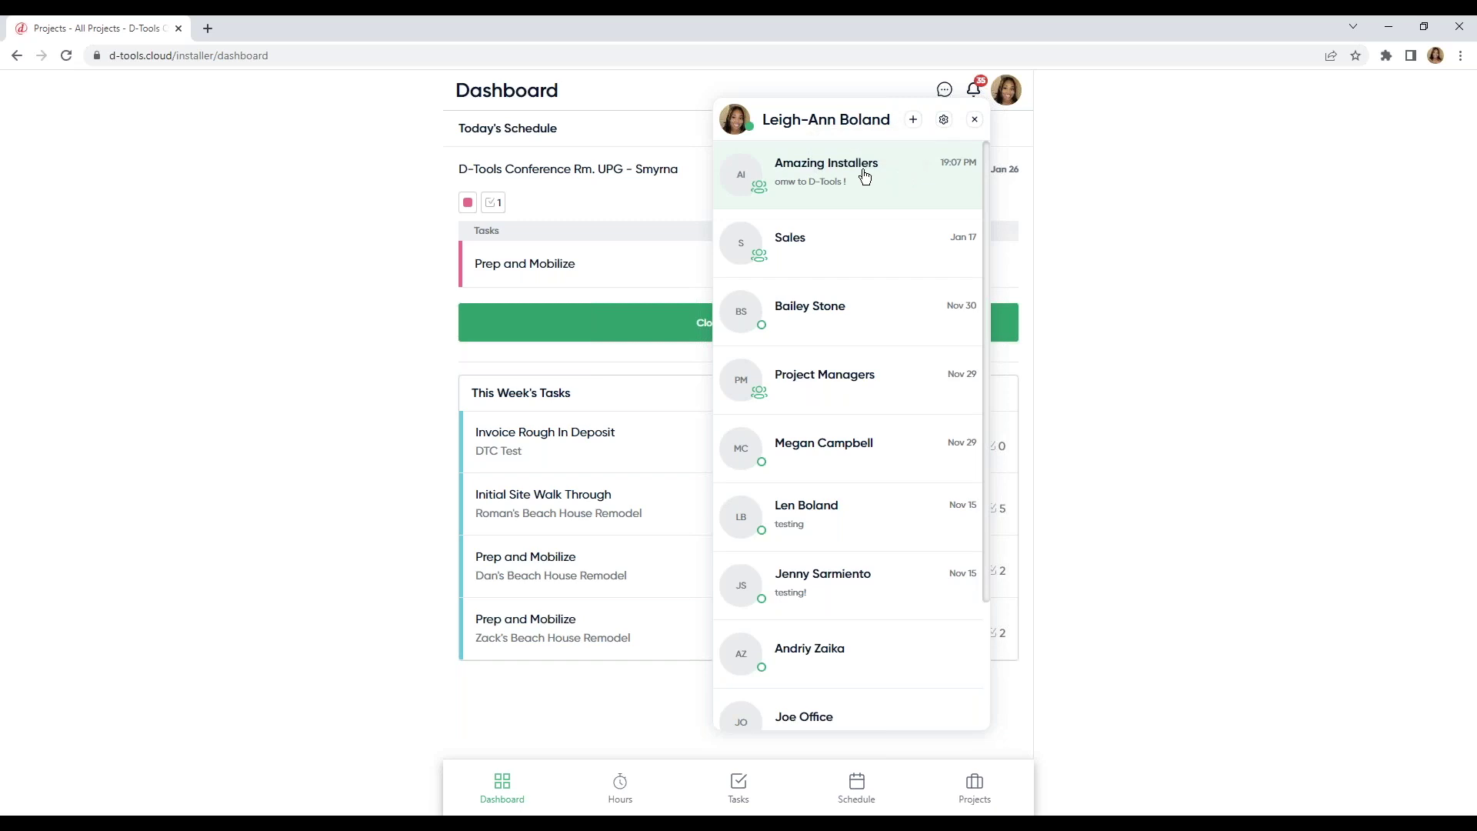
click(866, 176)
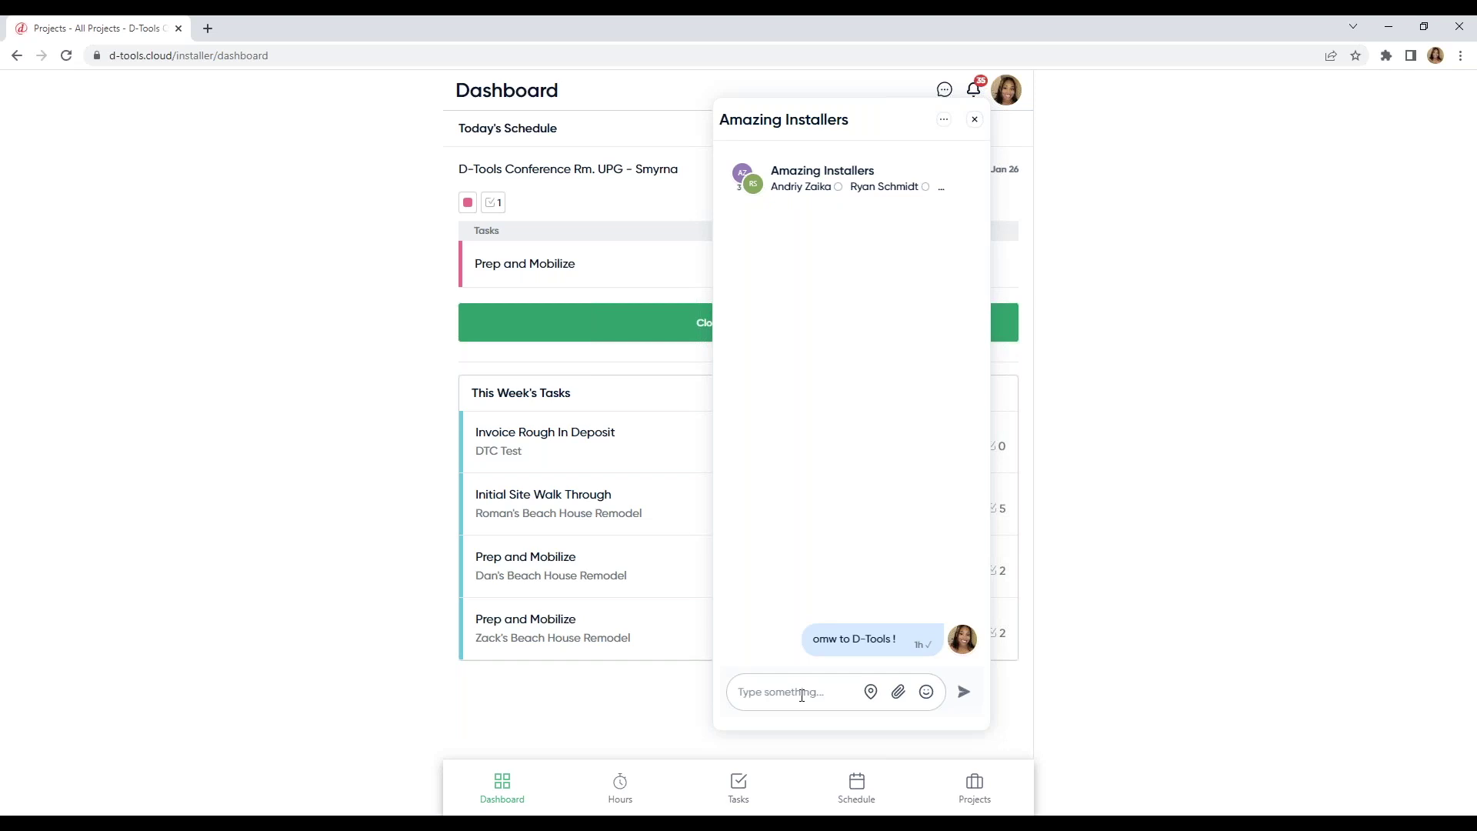
text(Hey AZ, headed to Smy)
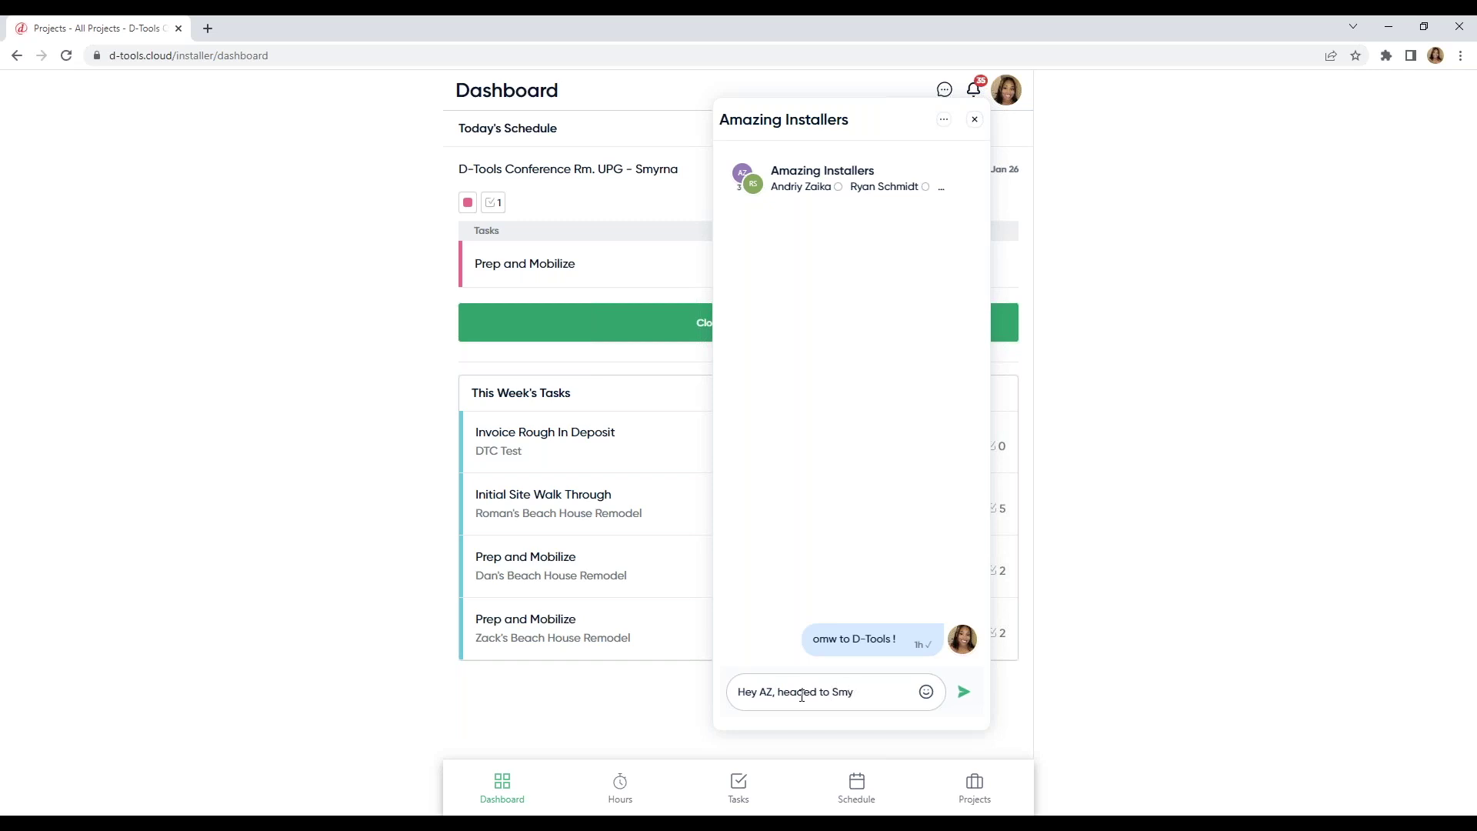
text(rna!)
key(Return)
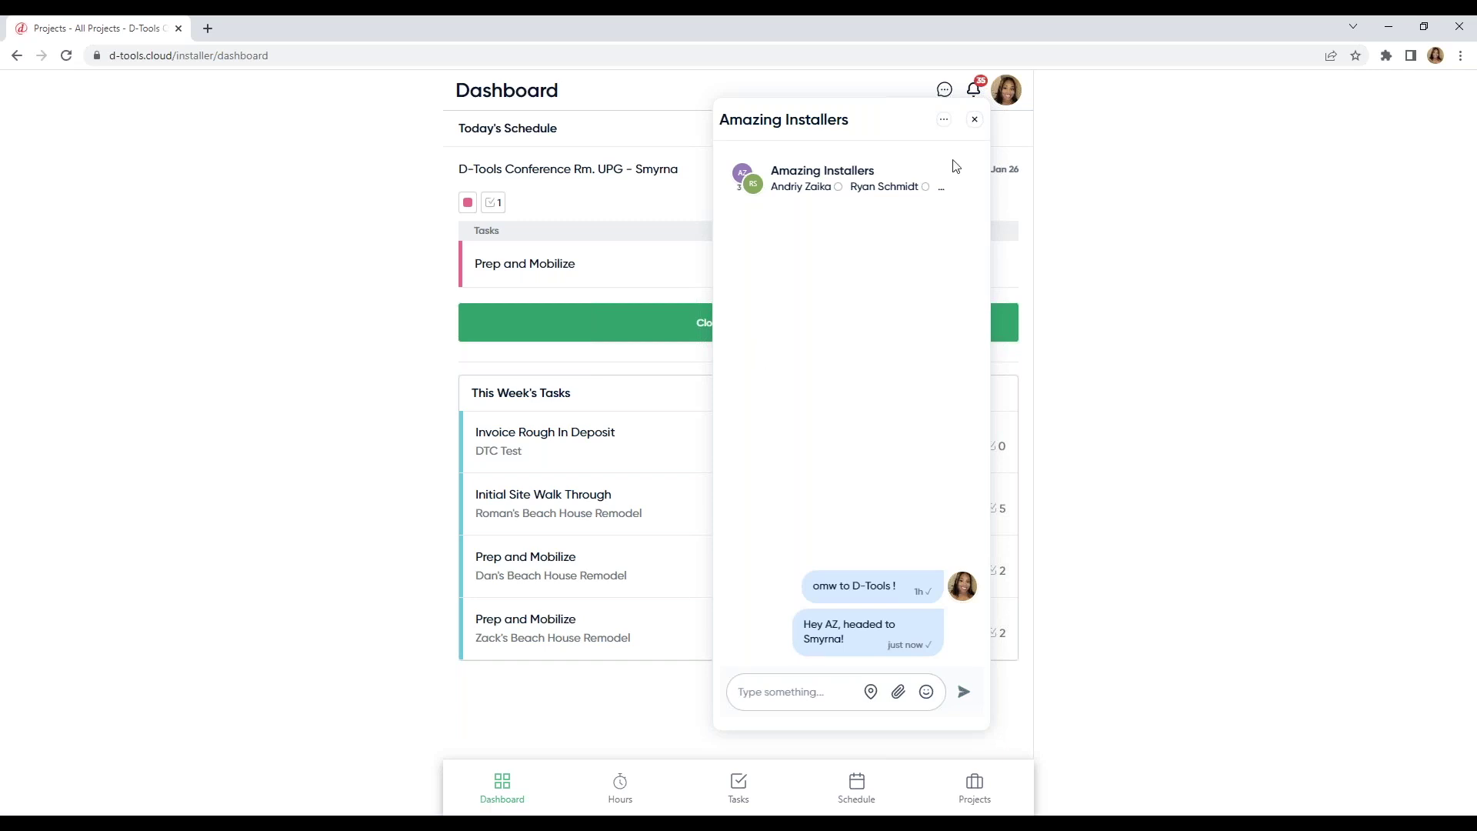
click(975, 120)
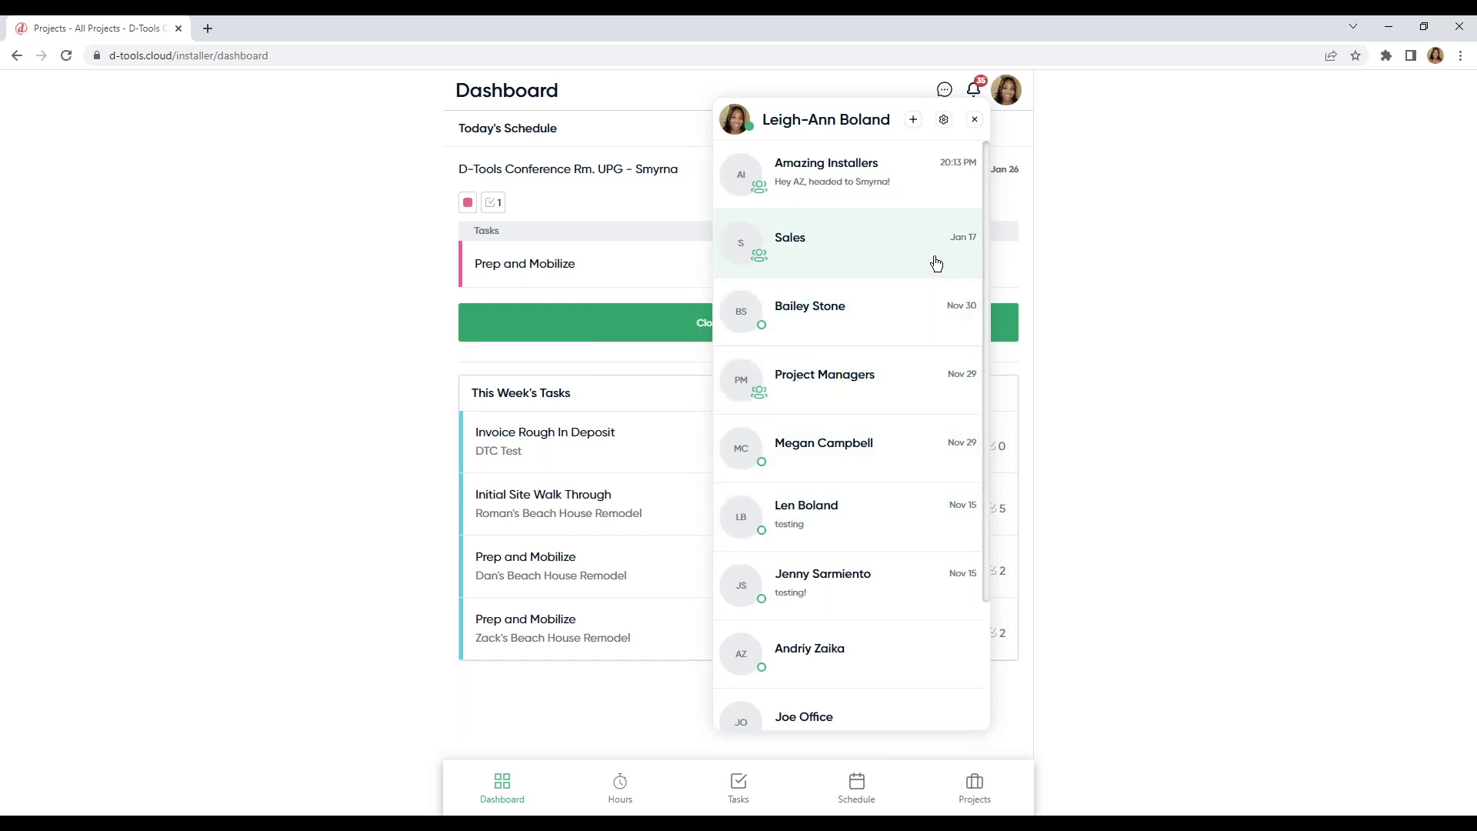
click(975, 126)
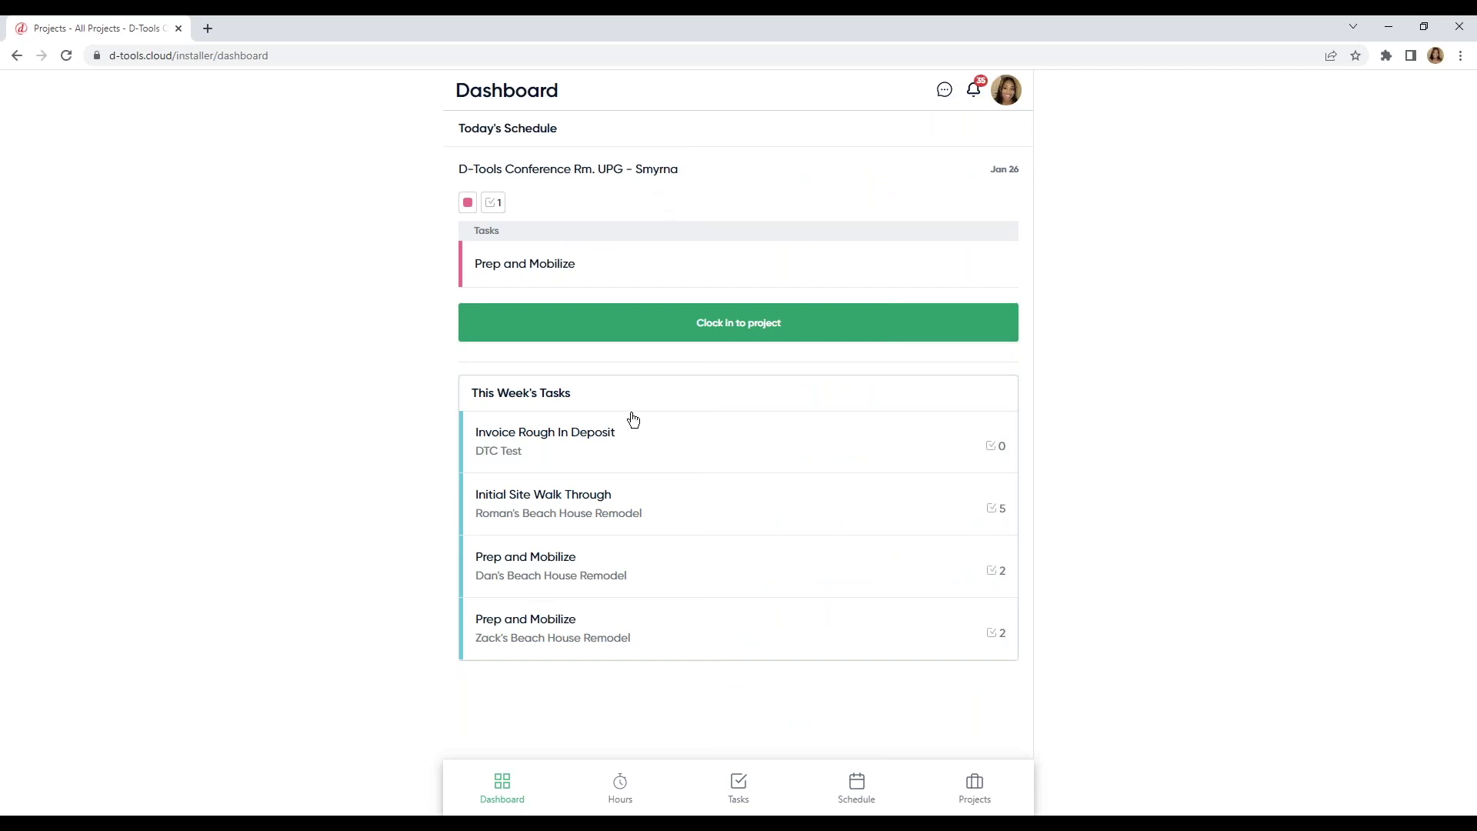
- Clock in to the Smyrna project with task group Rough-In and labor type Installation
click(714, 337)
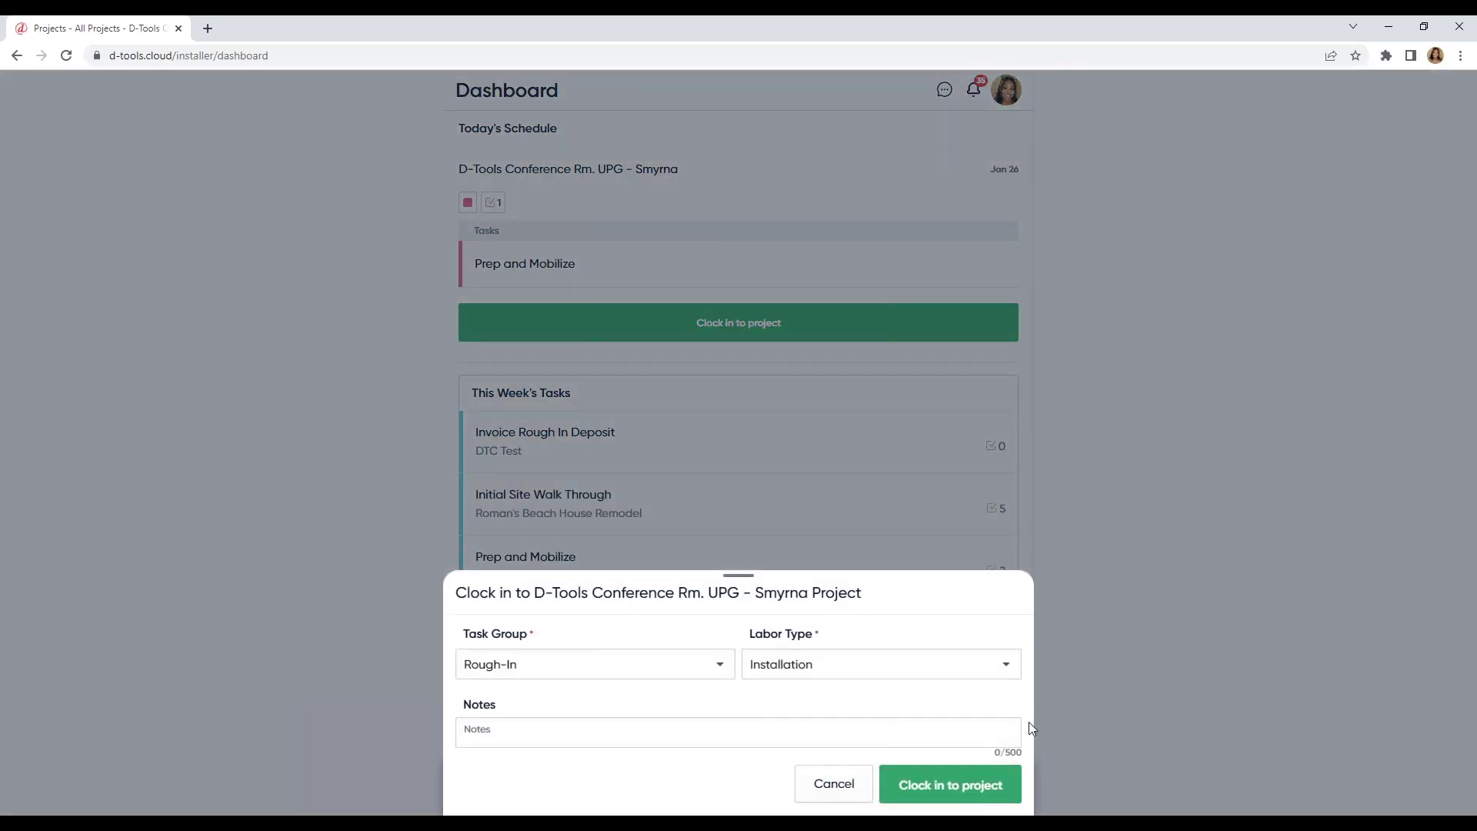
click(983, 799)
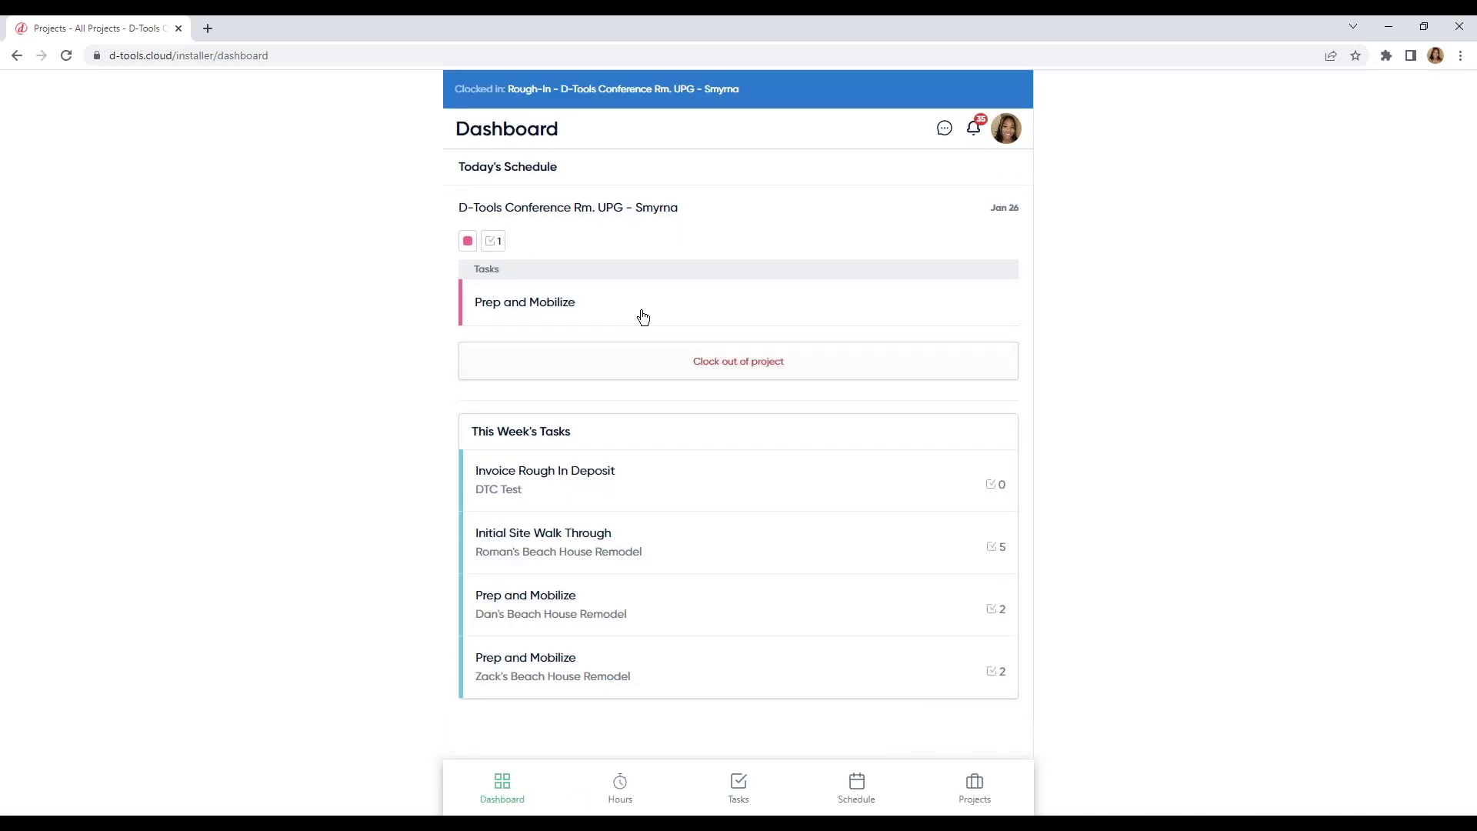
click(643, 317)
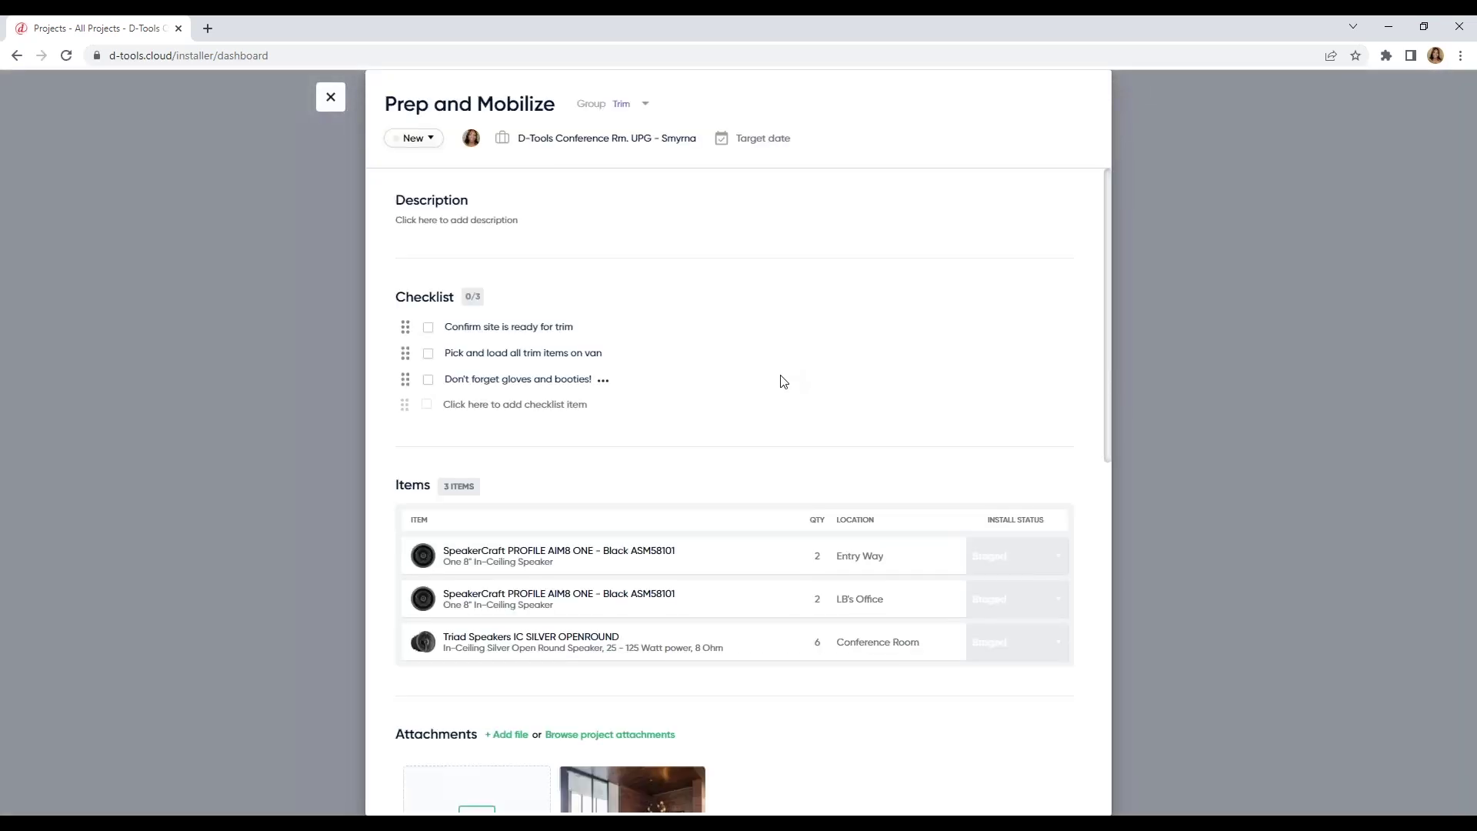
- Set Prep and Mobilize to In progress and tick all three checklist items
click(434, 139)
click(457, 192)
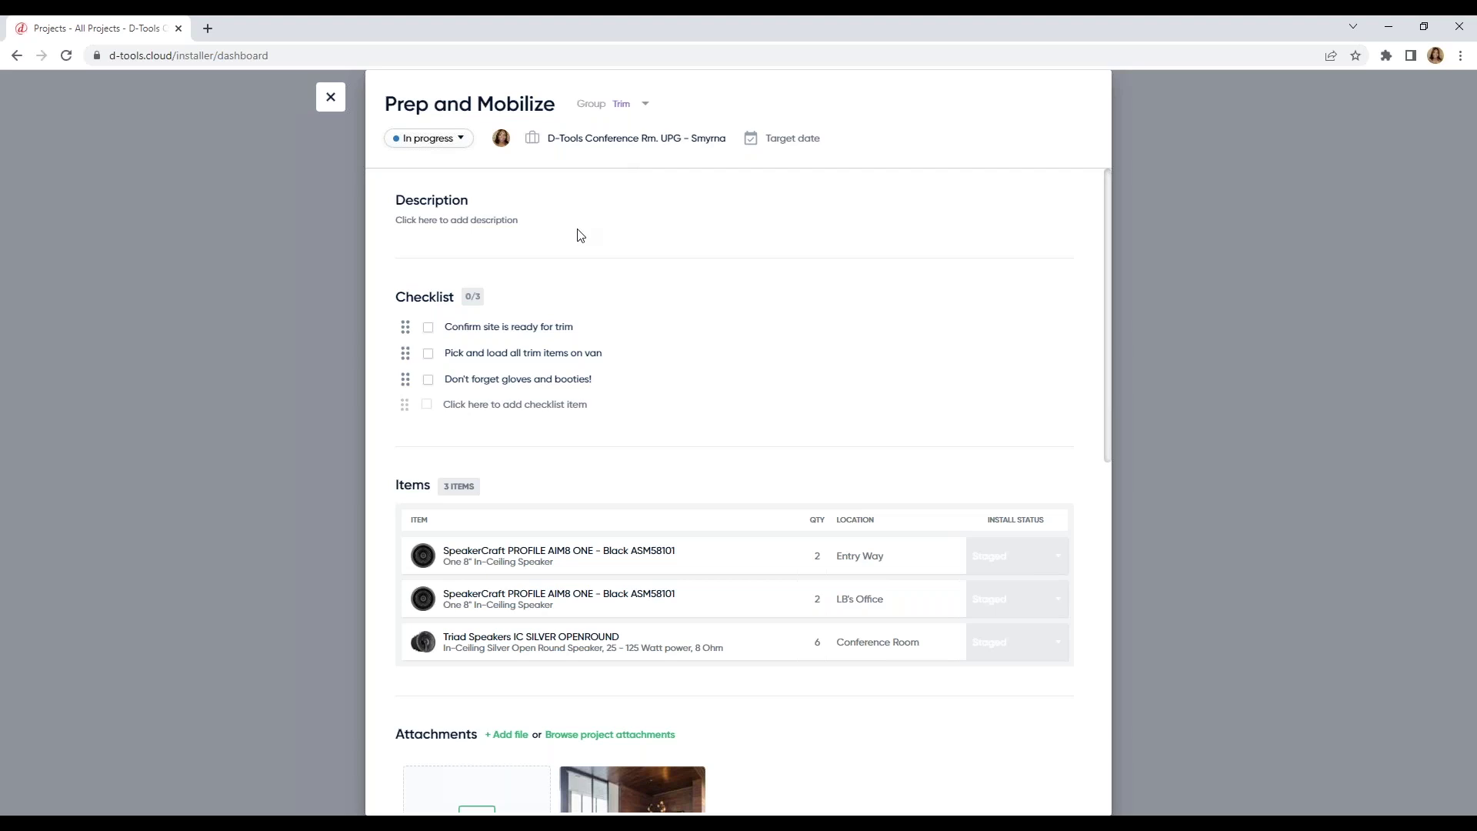
click(429, 330)
click(430, 355)
click(429, 381)
scroll(808, 385, down, 2)
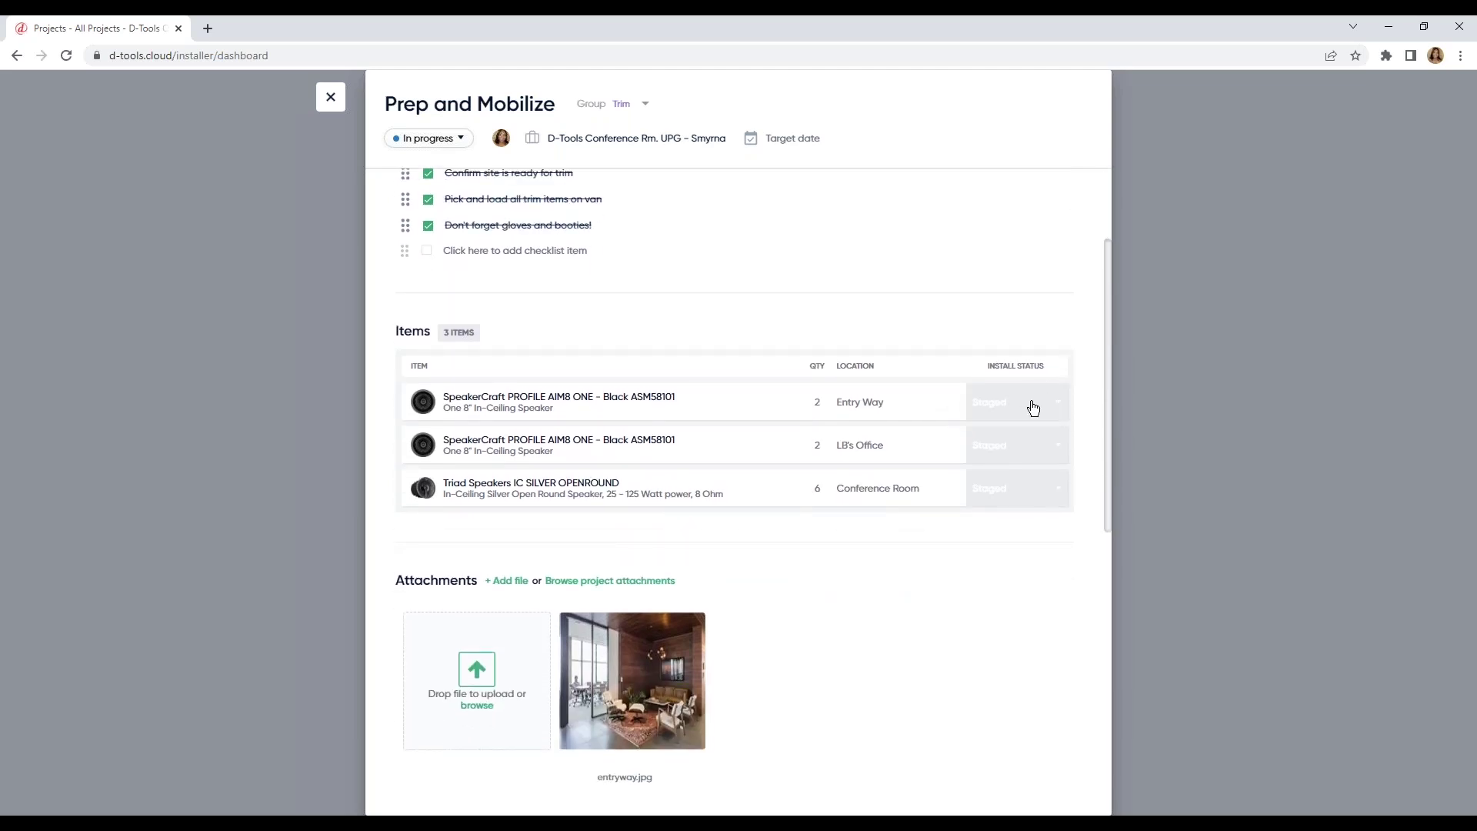
- Mark the Entry Way and LB's Office items Picked and the Conference Room item Installed
click(1028, 407)
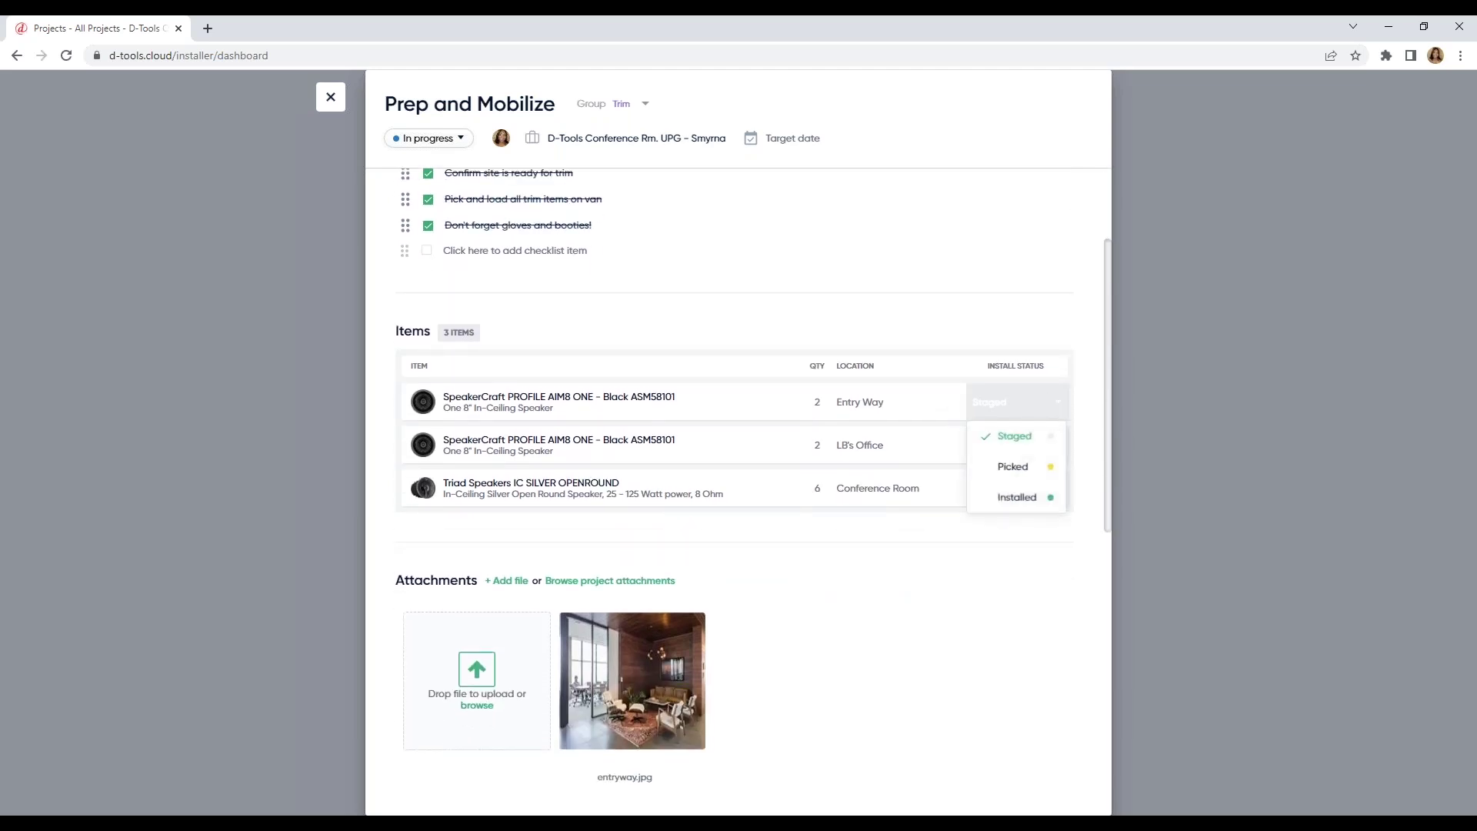
click(1031, 464)
click(1027, 446)
click(1043, 512)
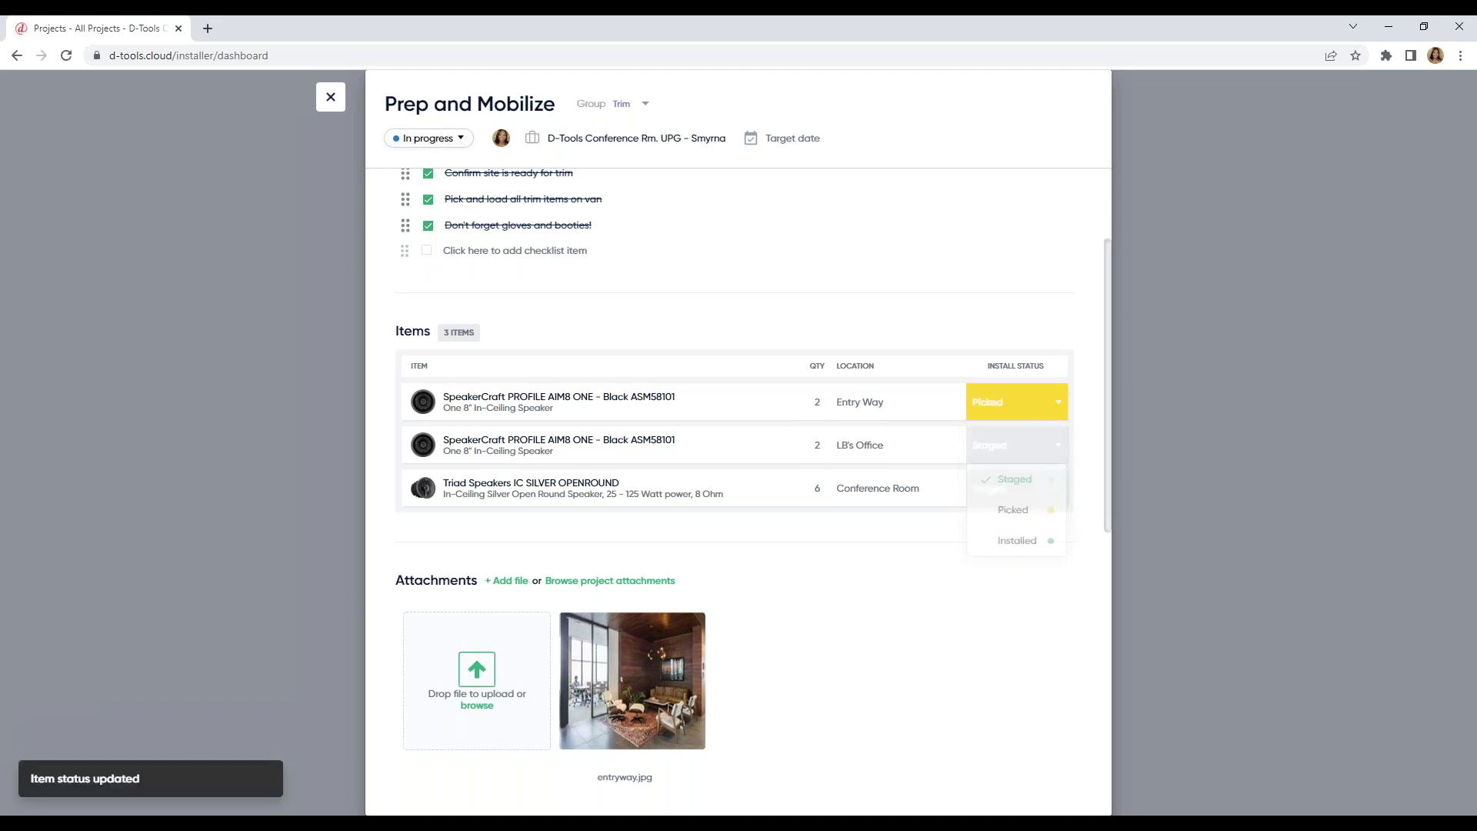
click(1032, 488)
click(1017, 584)
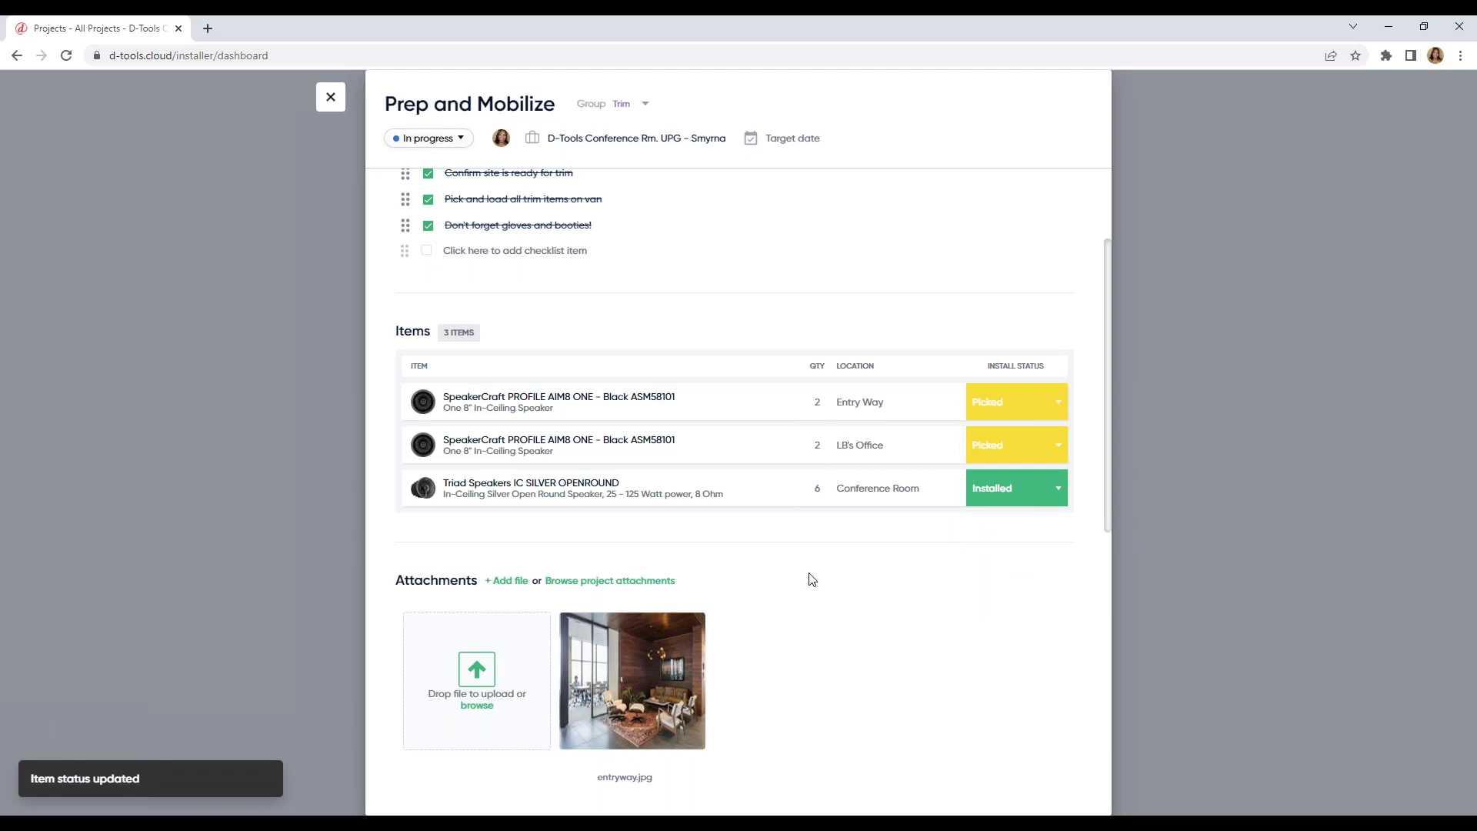
scroll(770, 485, down, 3)
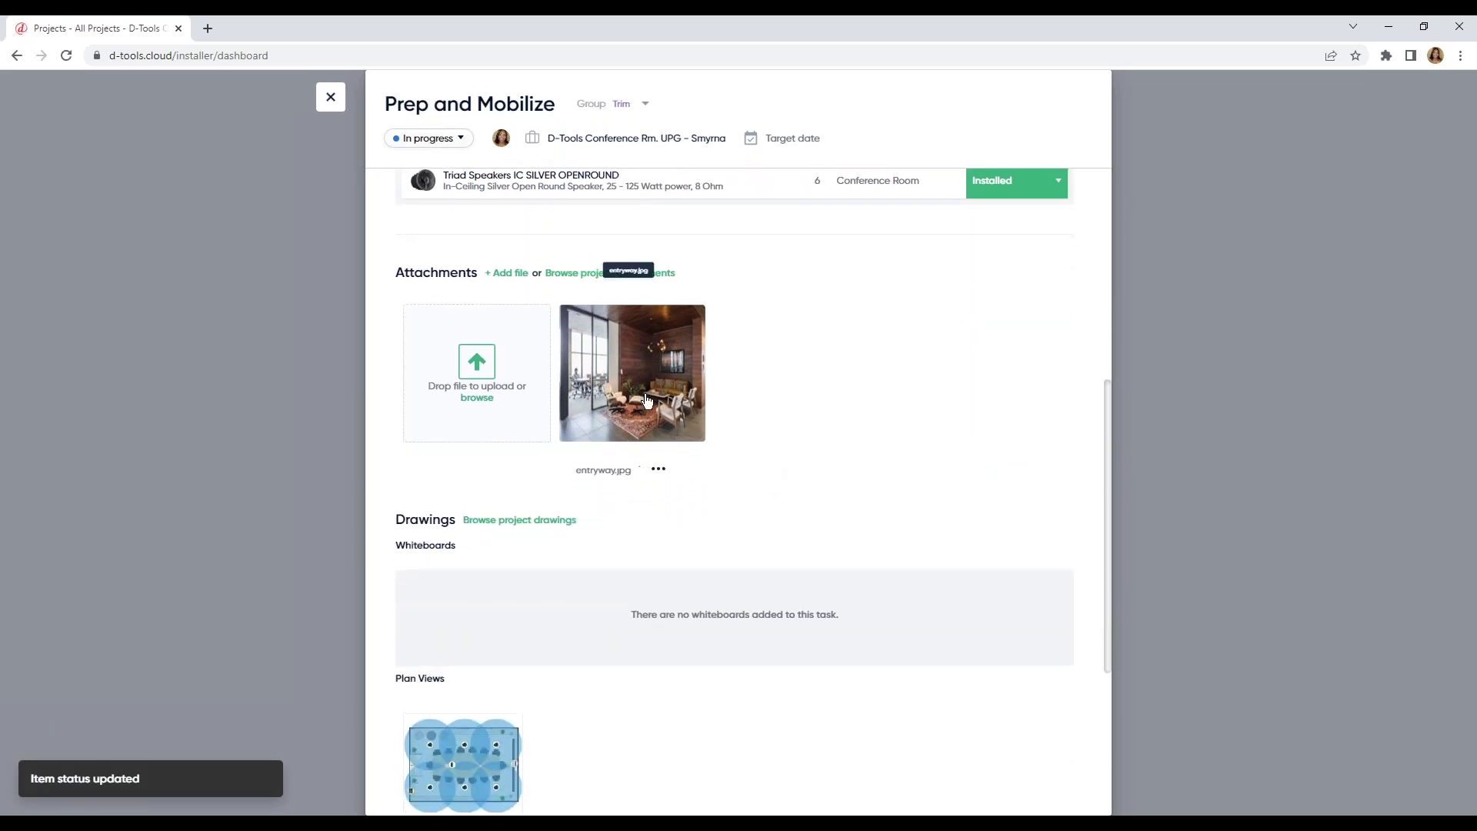
- Post a comment tagging the teammate that reads 'almost through, wya'
scroll(729, 375, down, 3)
scroll(731, 373, down, 1)
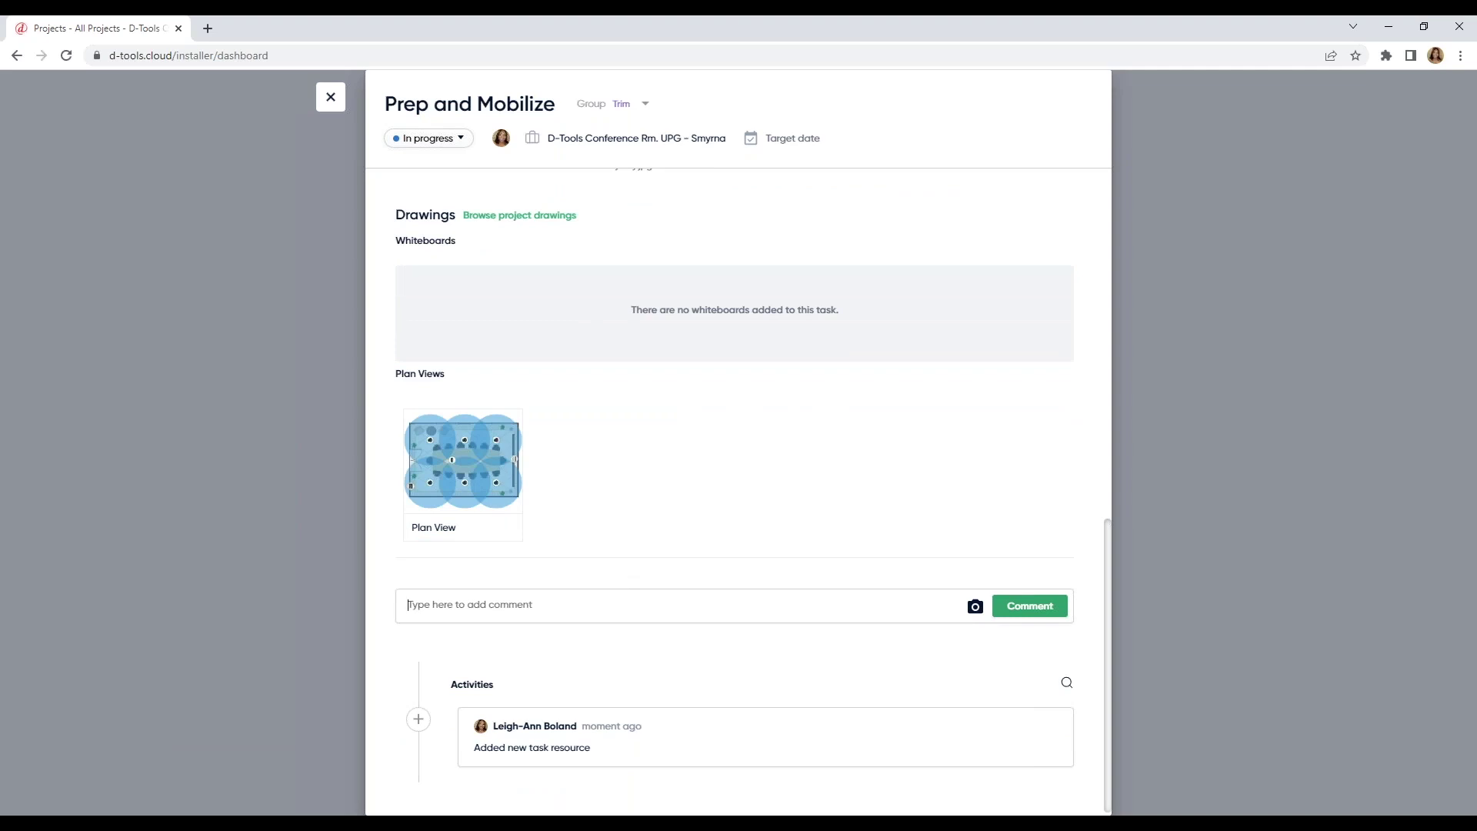
text(@jen)
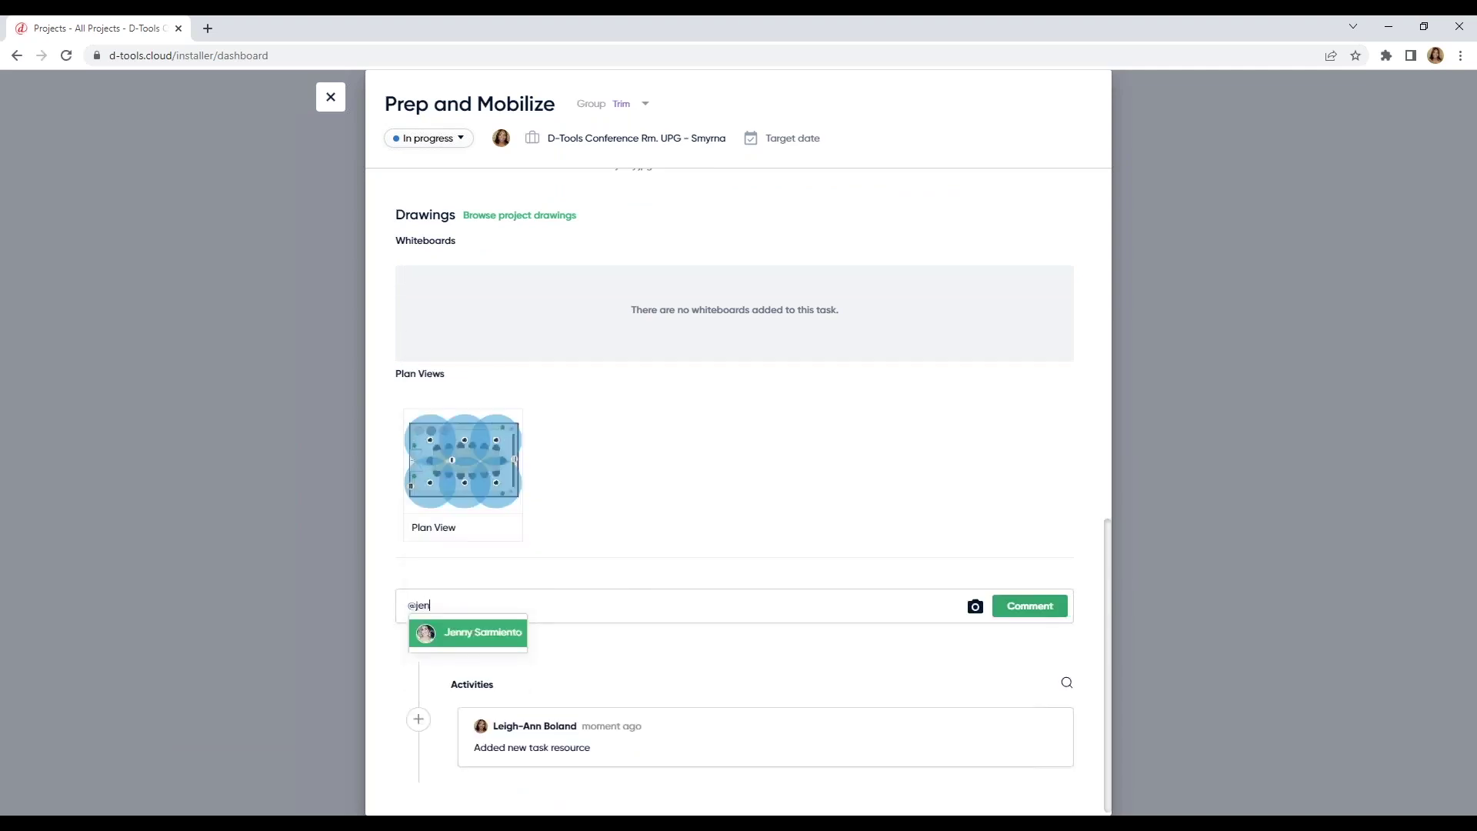
click(502, 633)
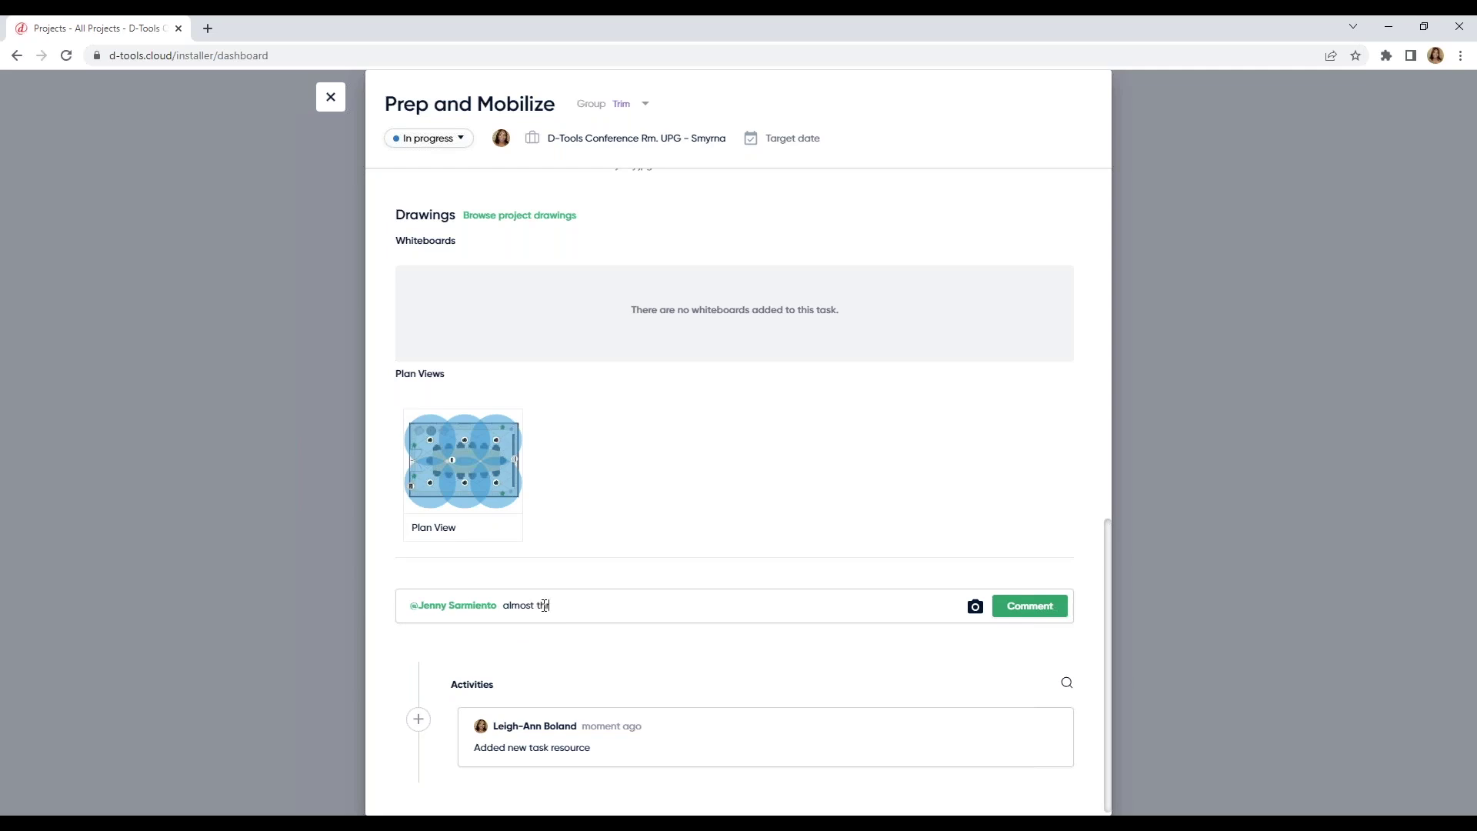
text(almost through, wya)
click(1006, 609)
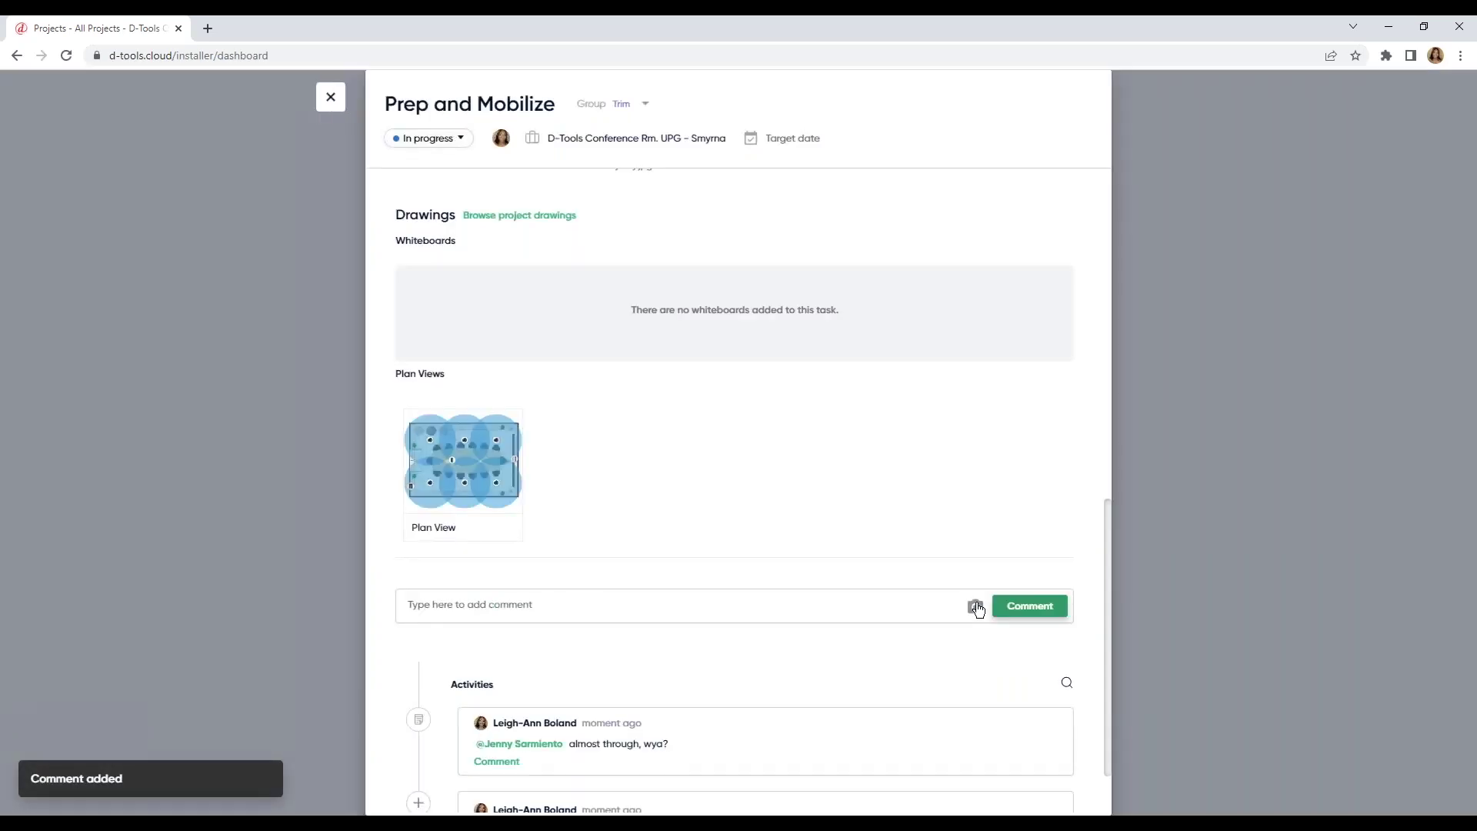
scroll(677, 618, down, 1)
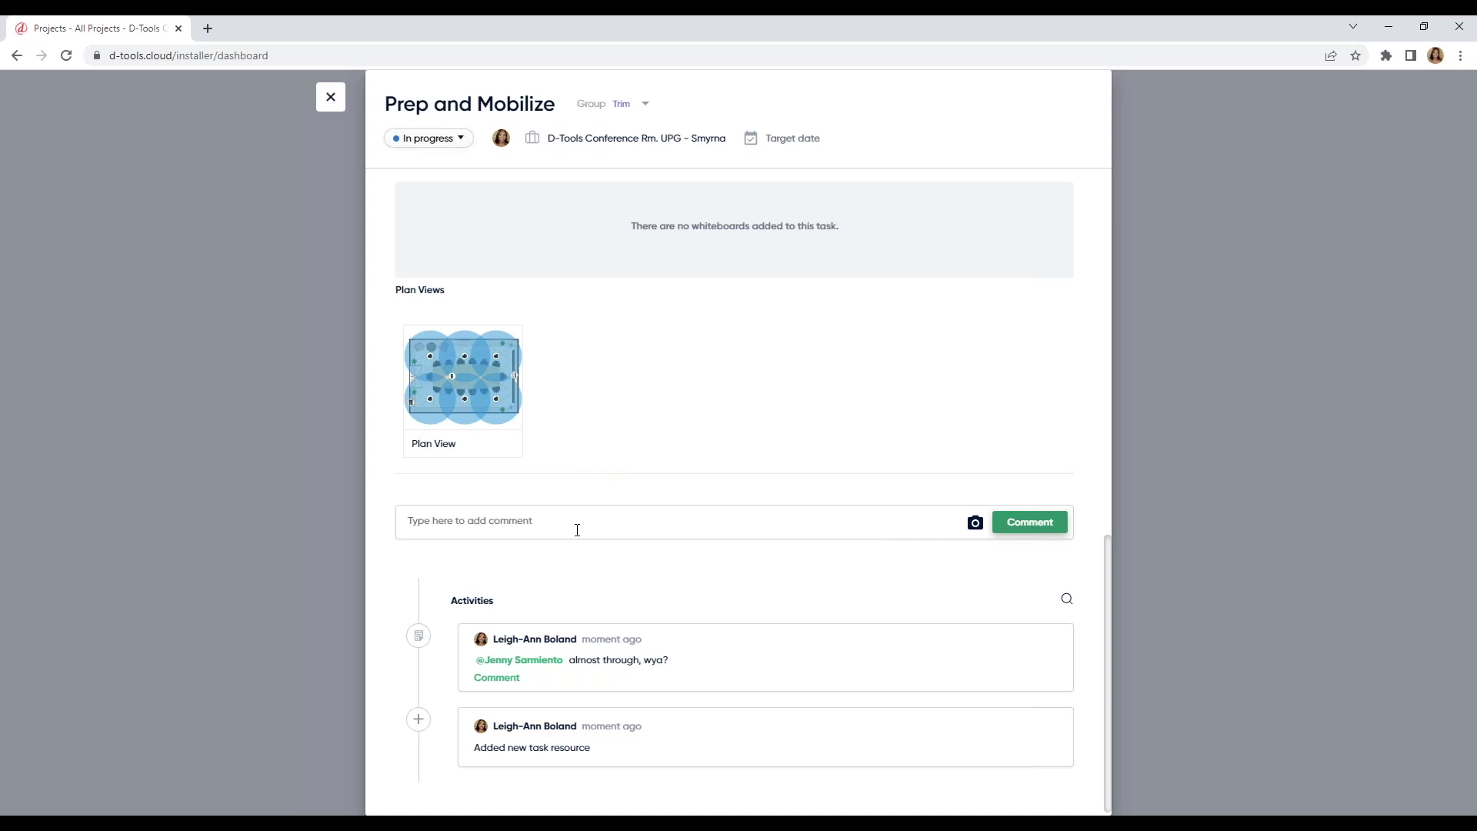
scroll(565, 515, up, 10)
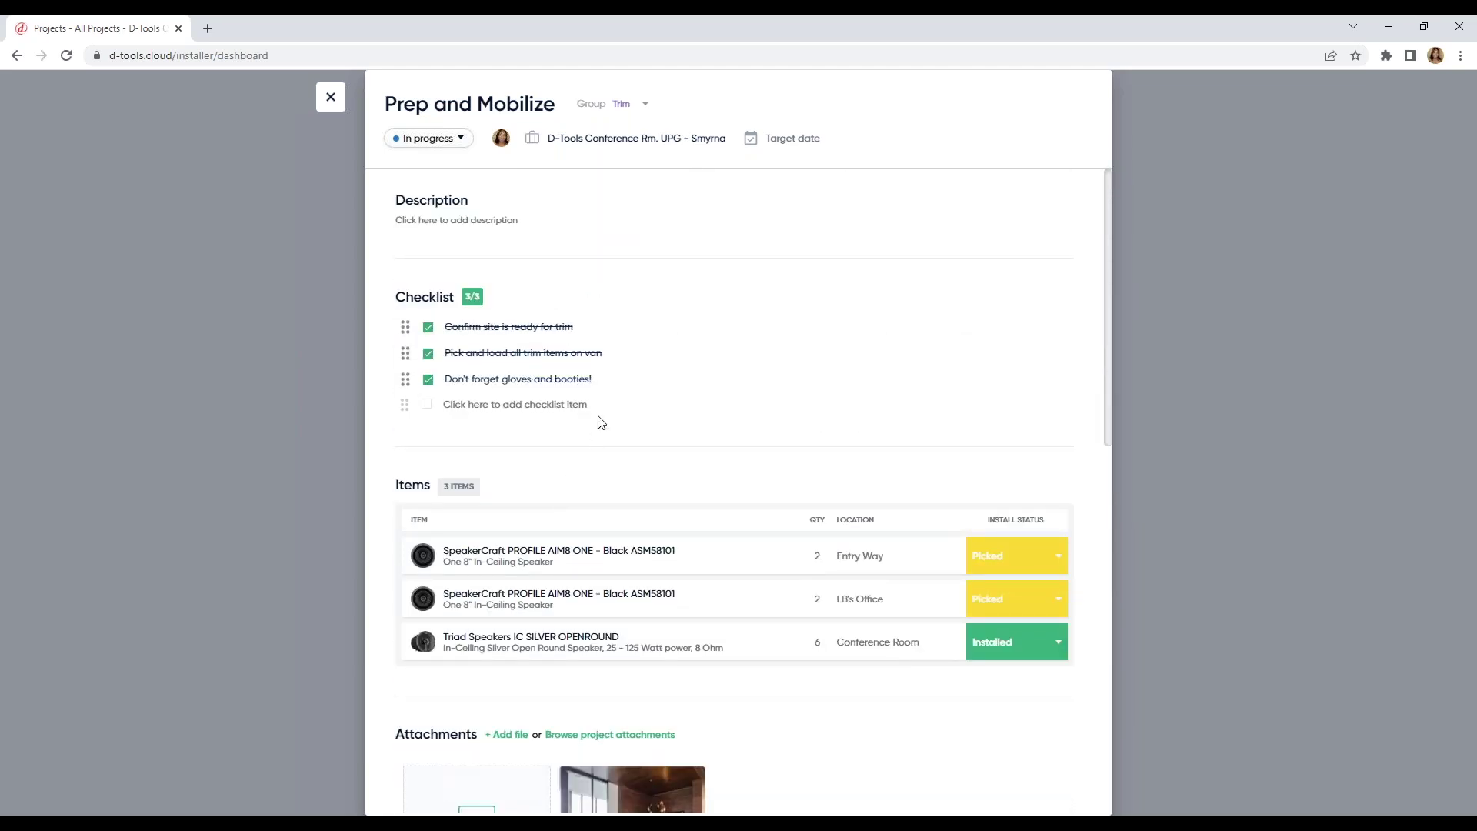
- Mark Prep and Mobilize Completed, close it, clock out, and view the logged Project Hours
click(455, 142)
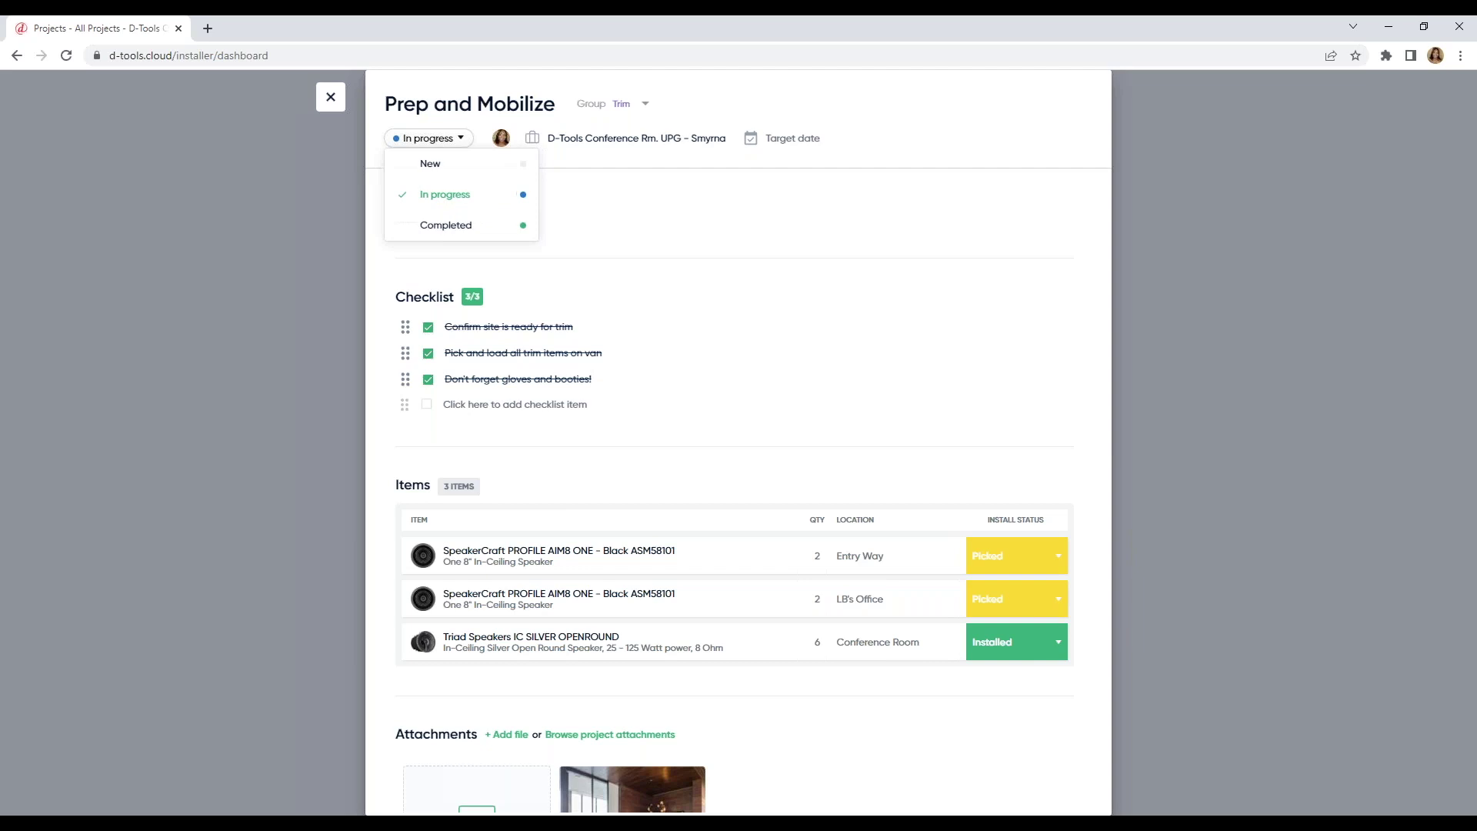
click(480, 231)
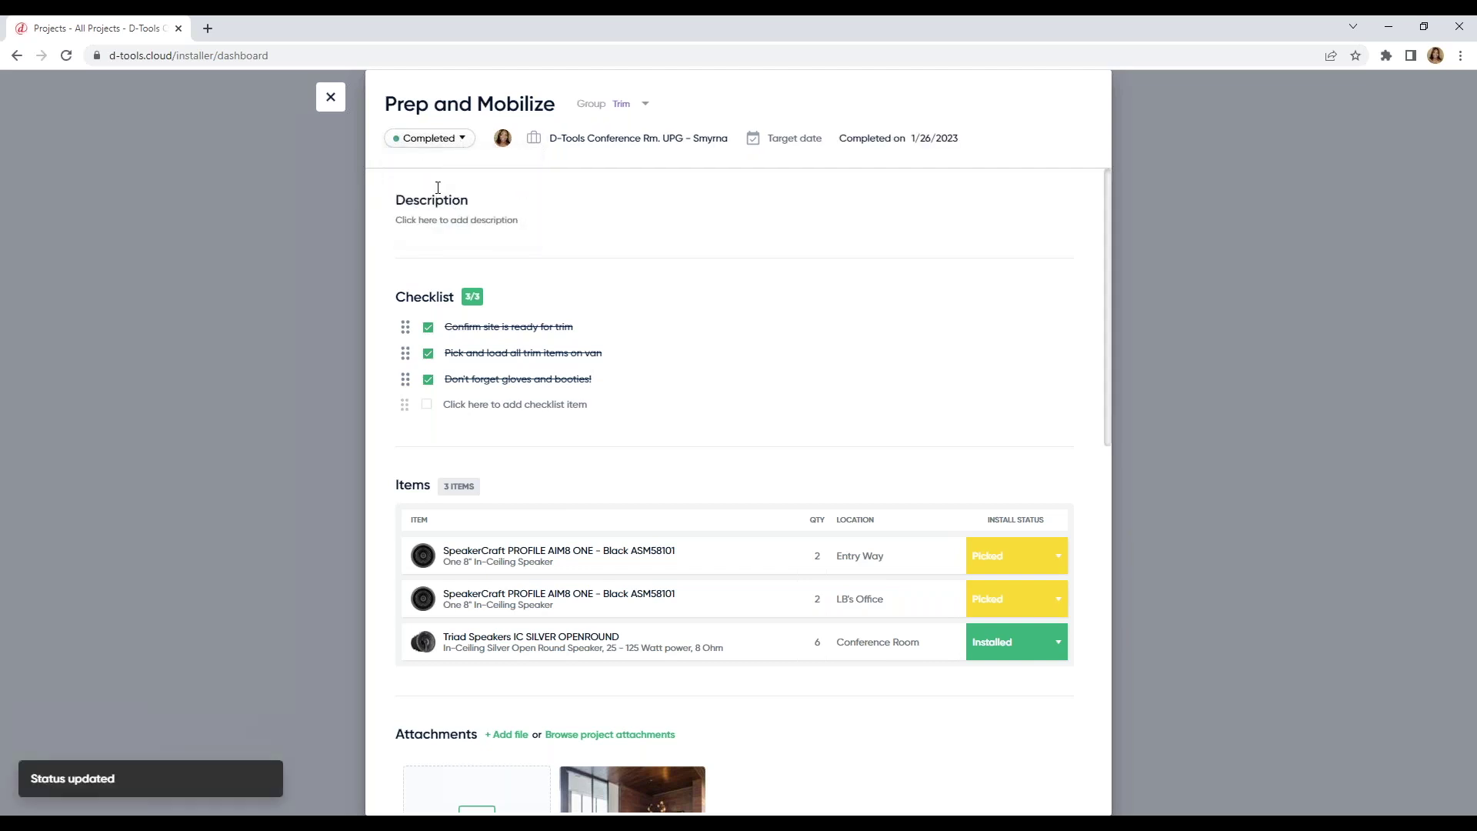
click(329, 94)
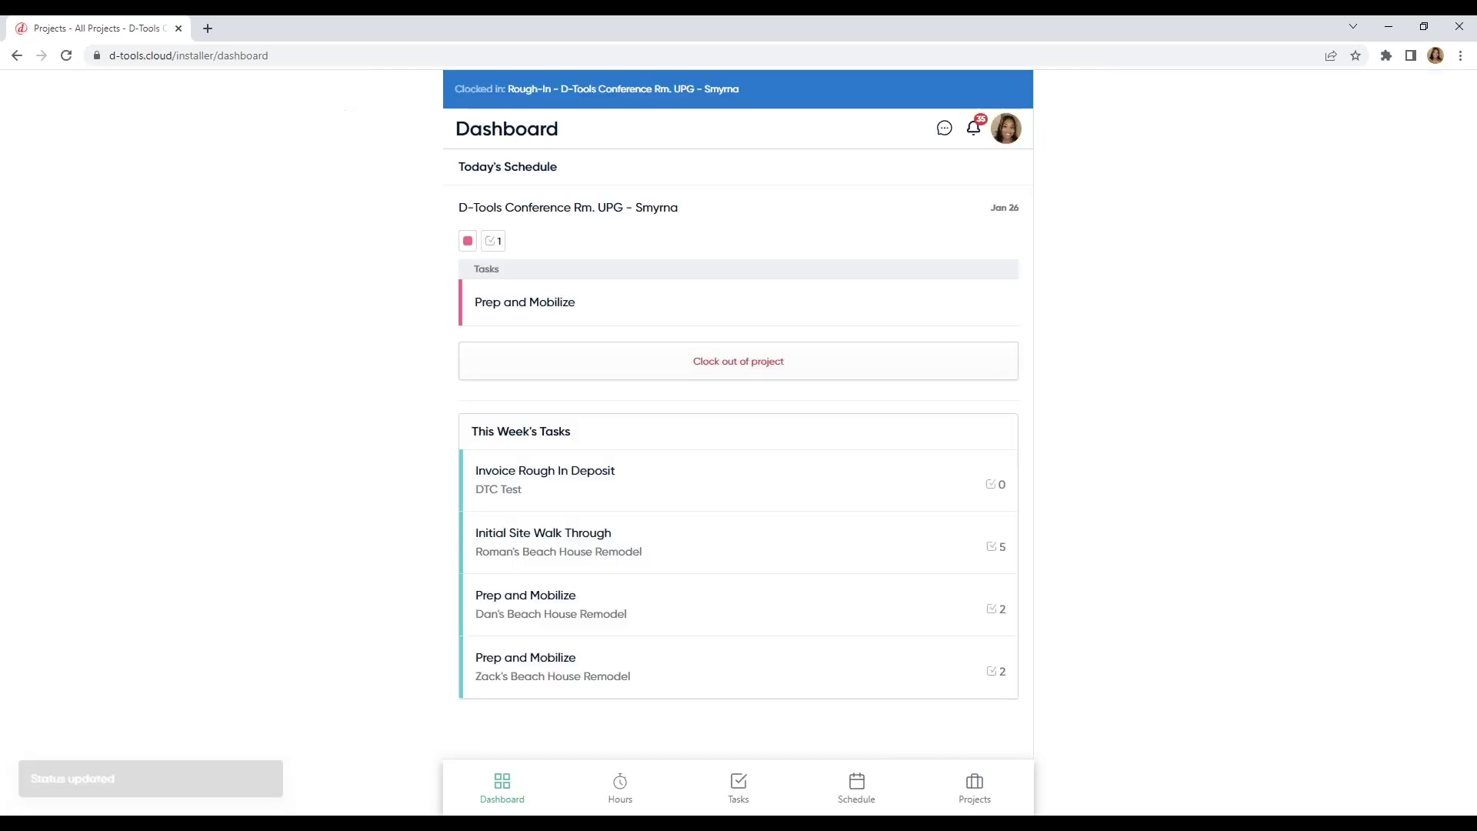
click(760, 374)
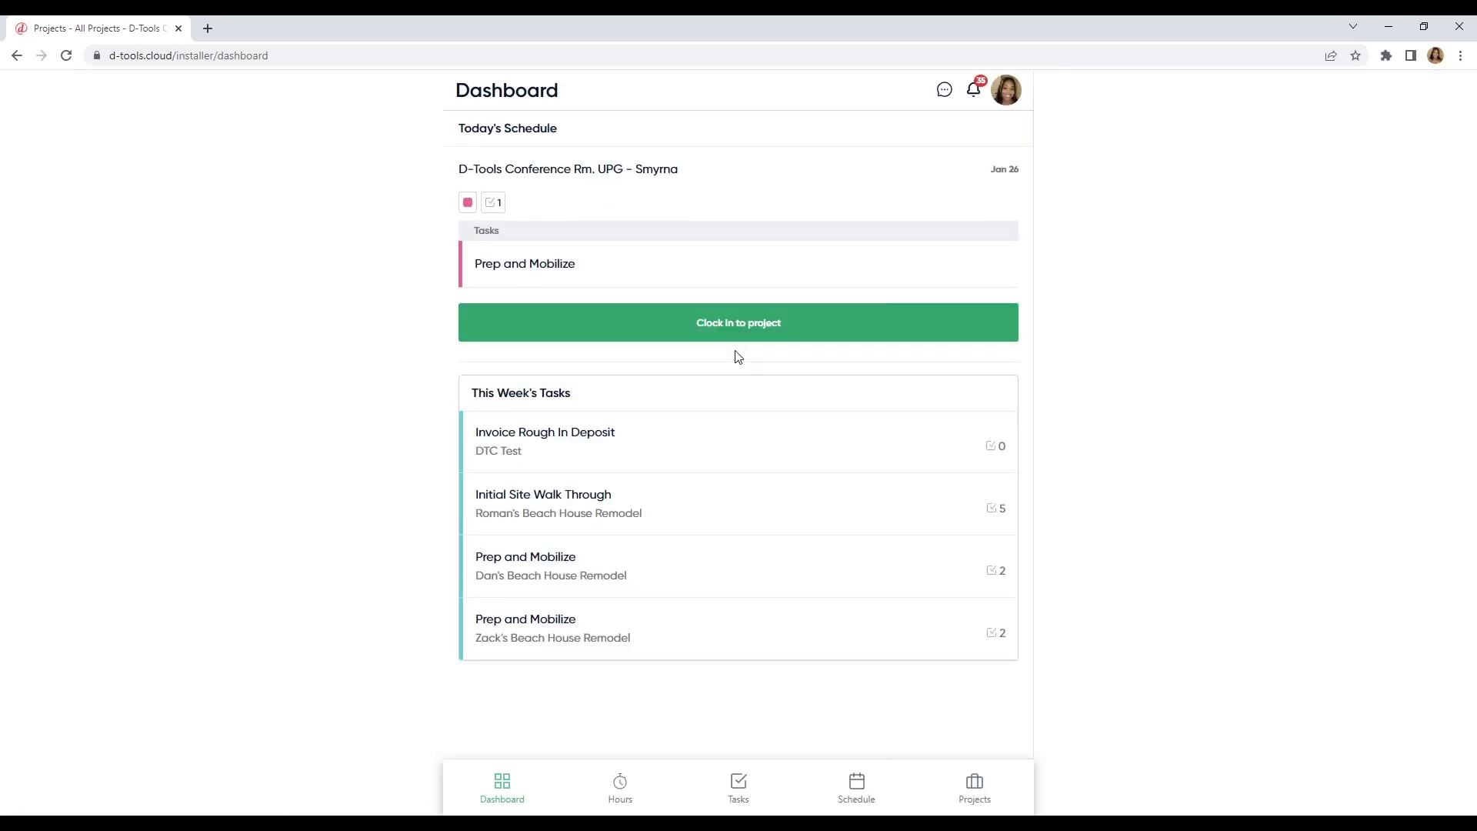
click(623, 789)
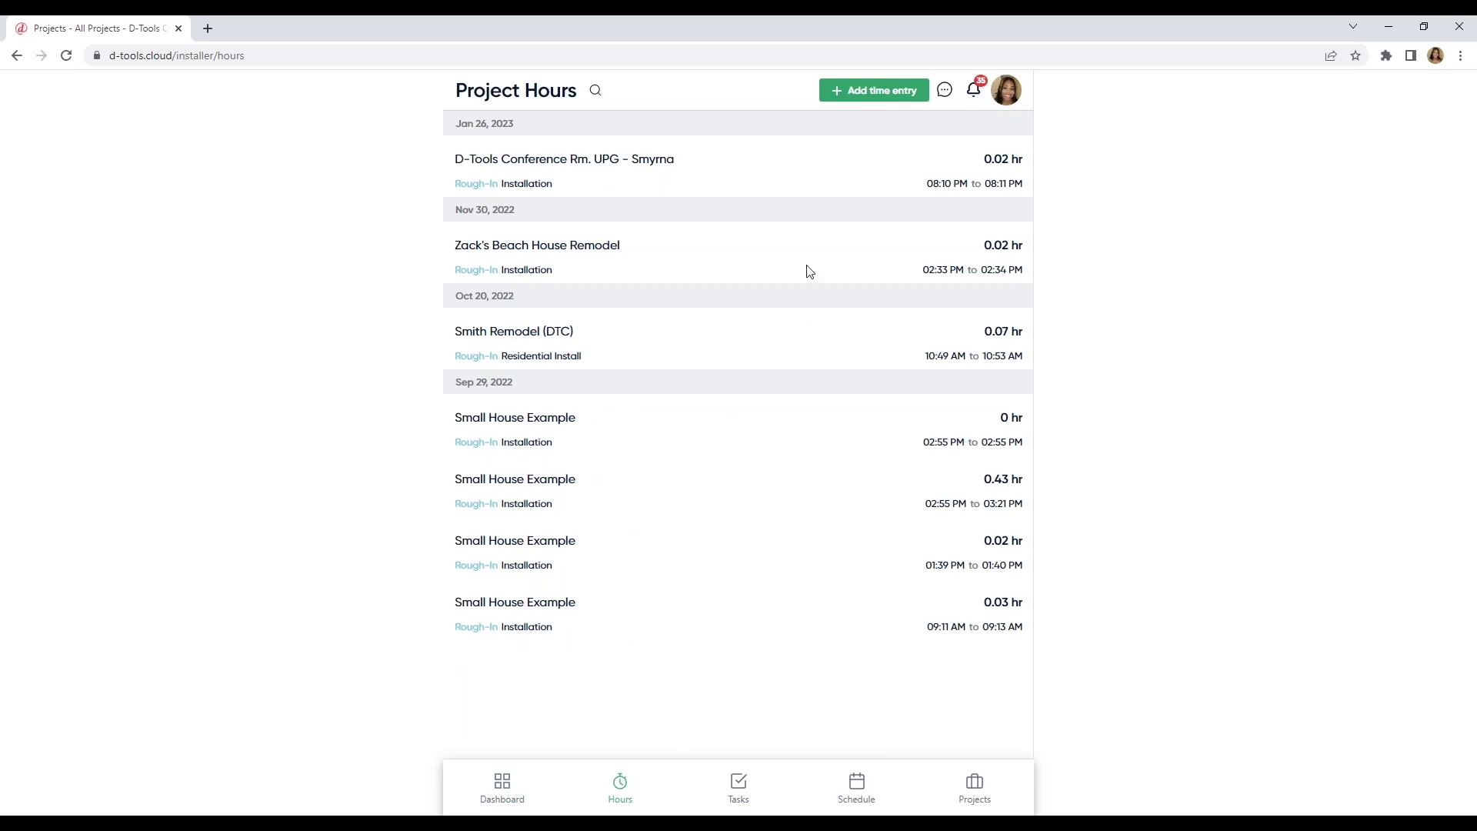
- Start and cancel a time entry, check Completed Tasks, then view the January schedule and project list
click(883, 91)
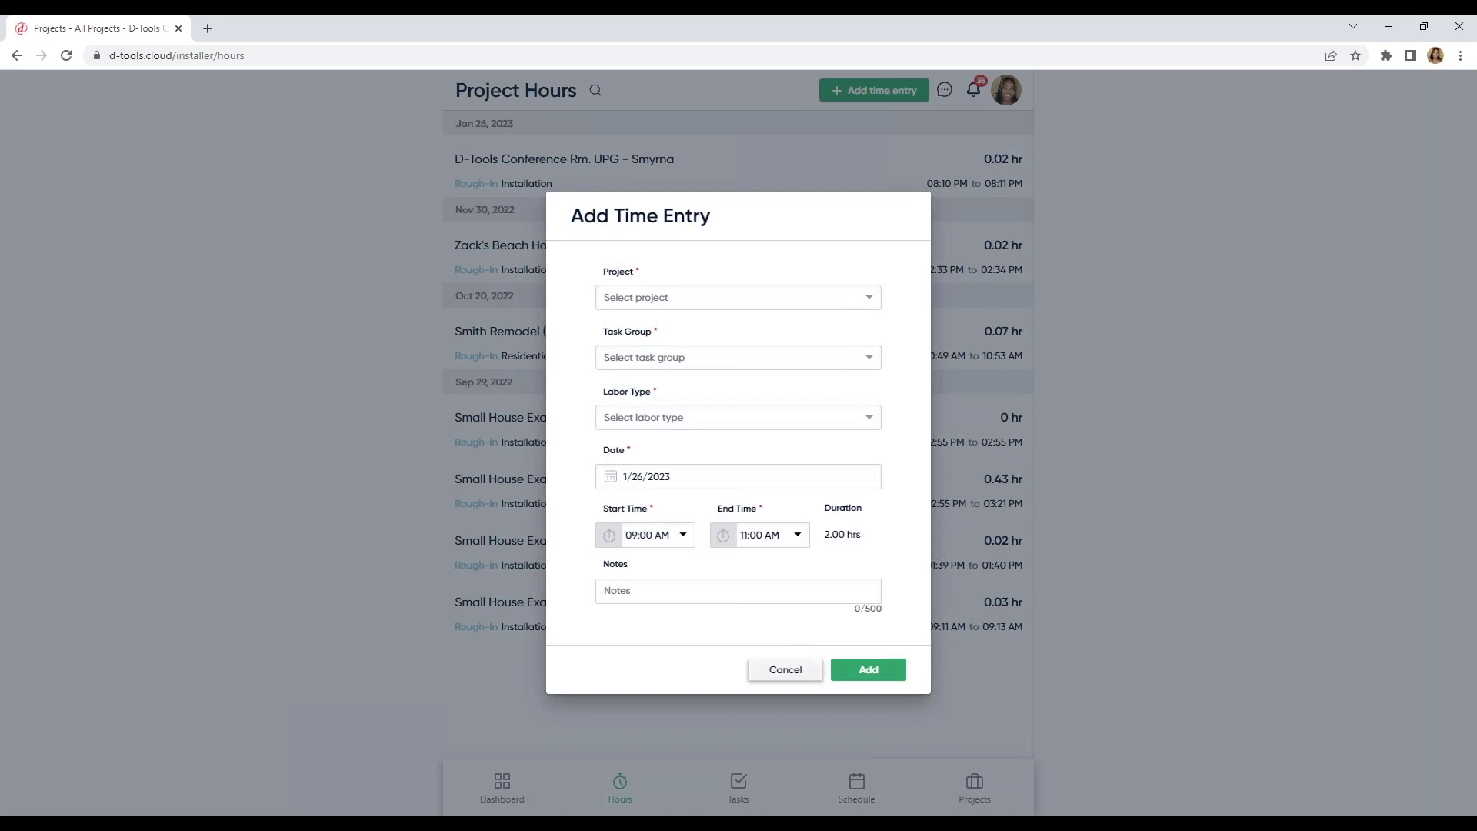
click(786, 670)
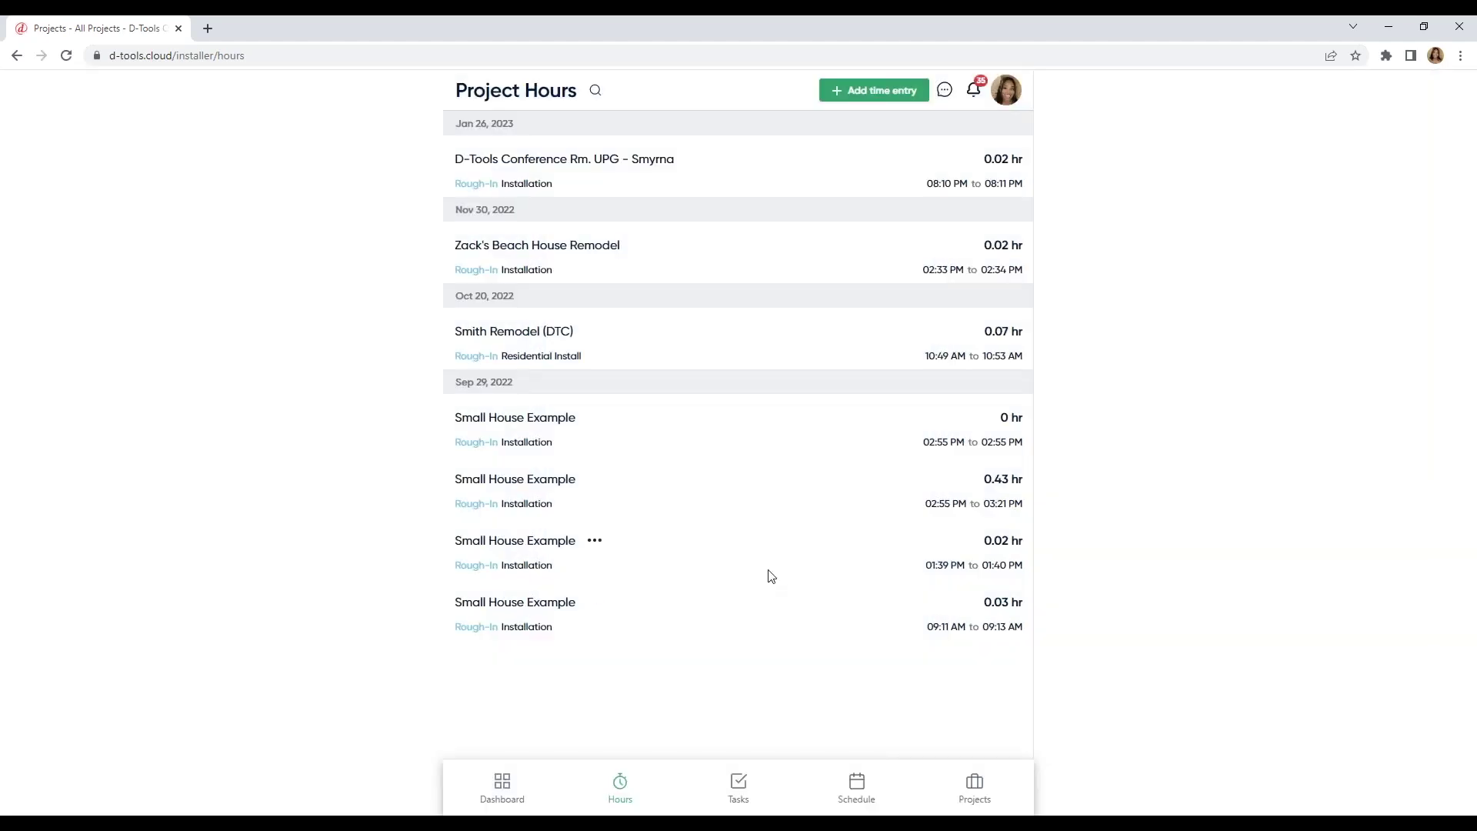
click(739, 786)
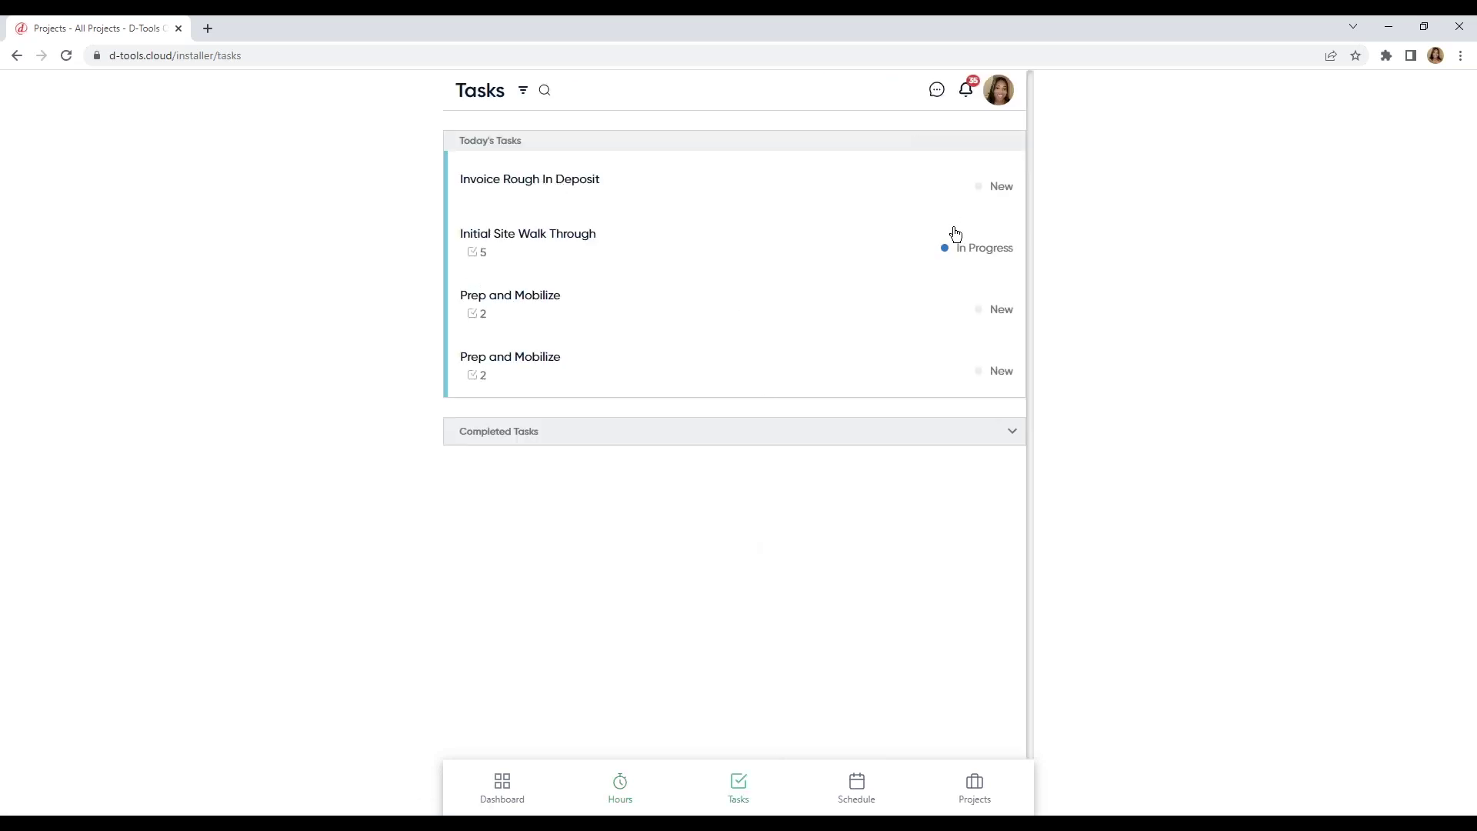
click(1014, 442)
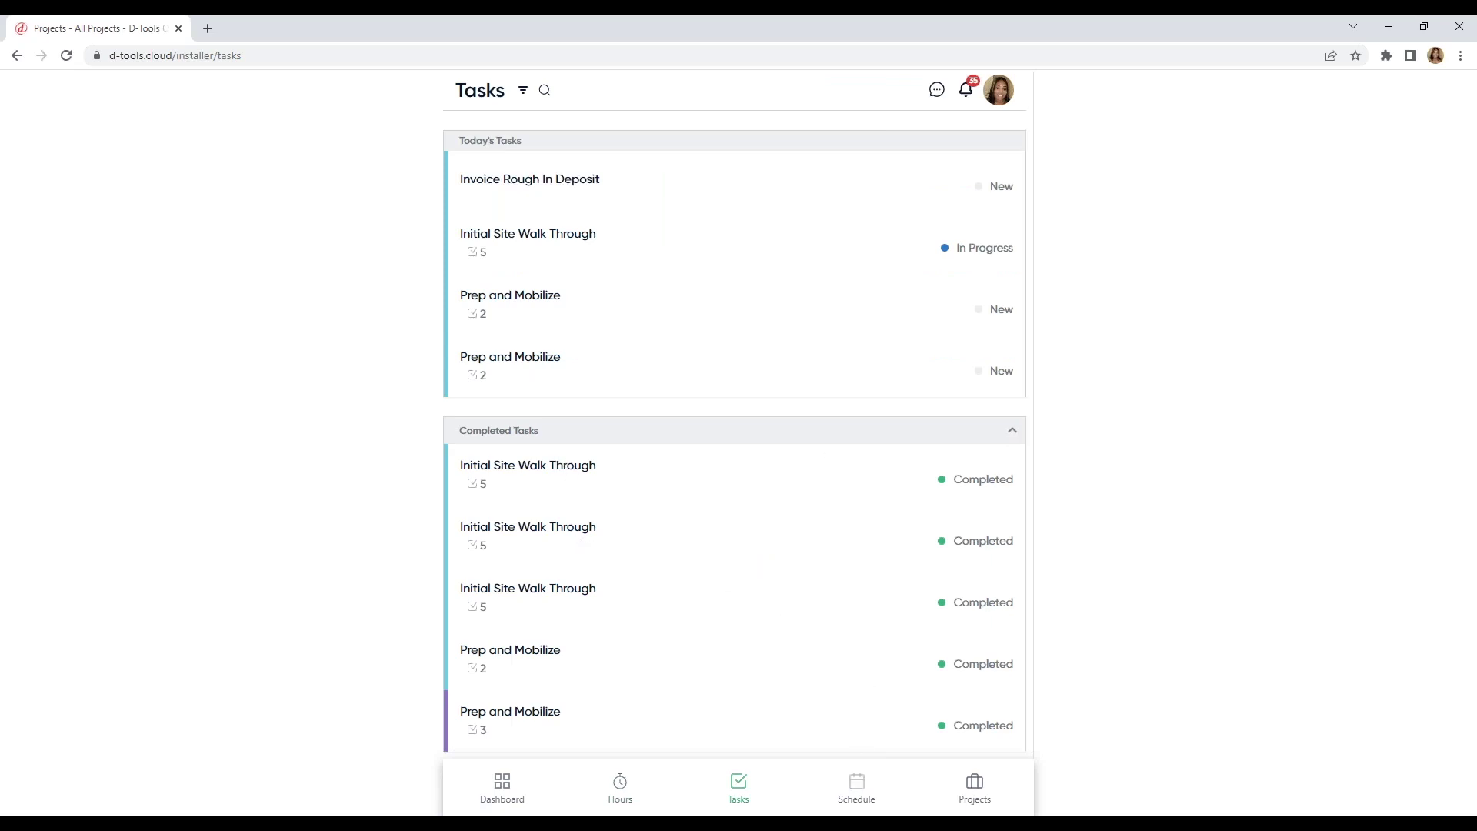
click(859, 788)
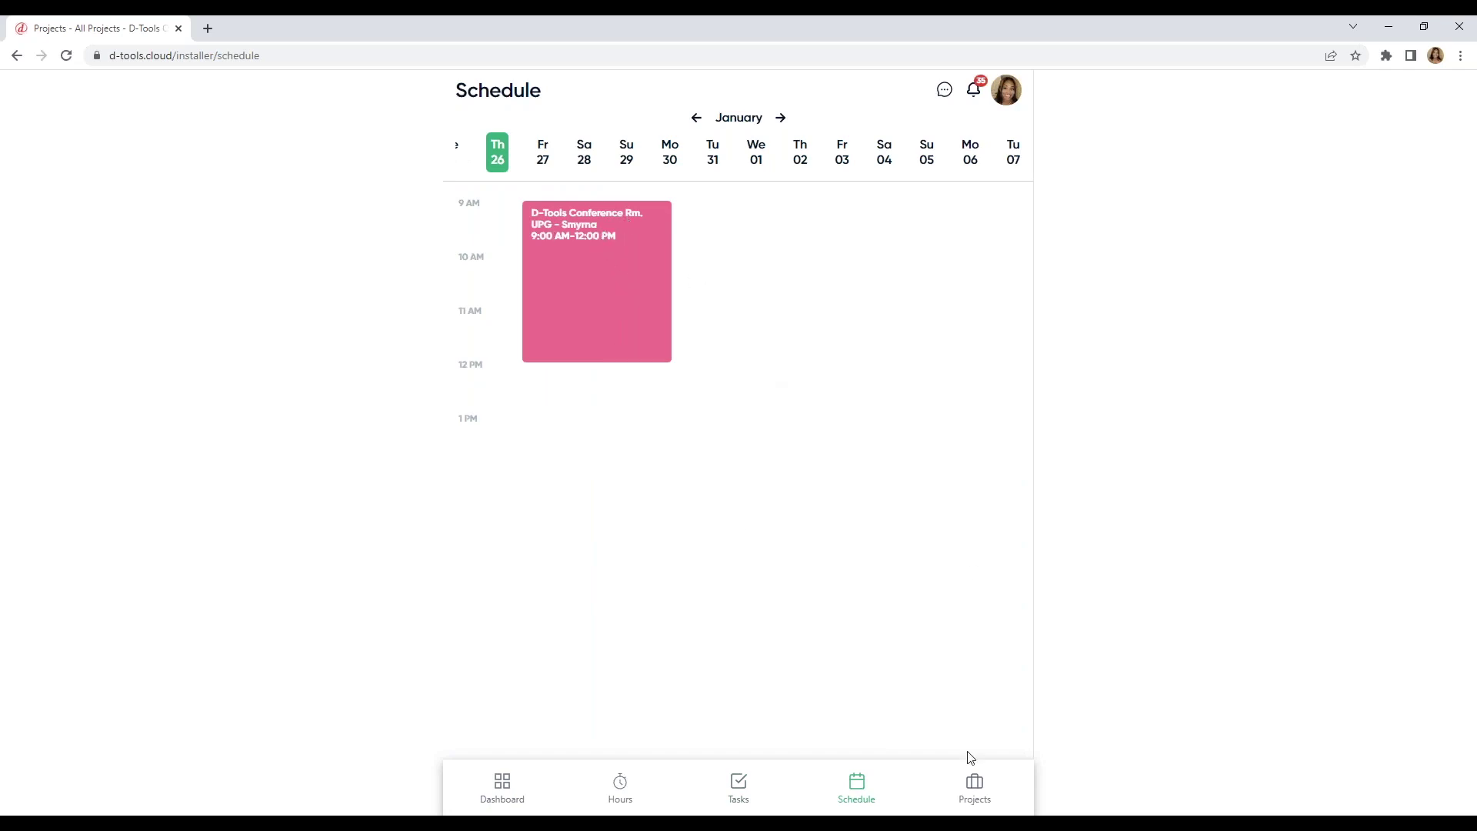
click(975, 781)
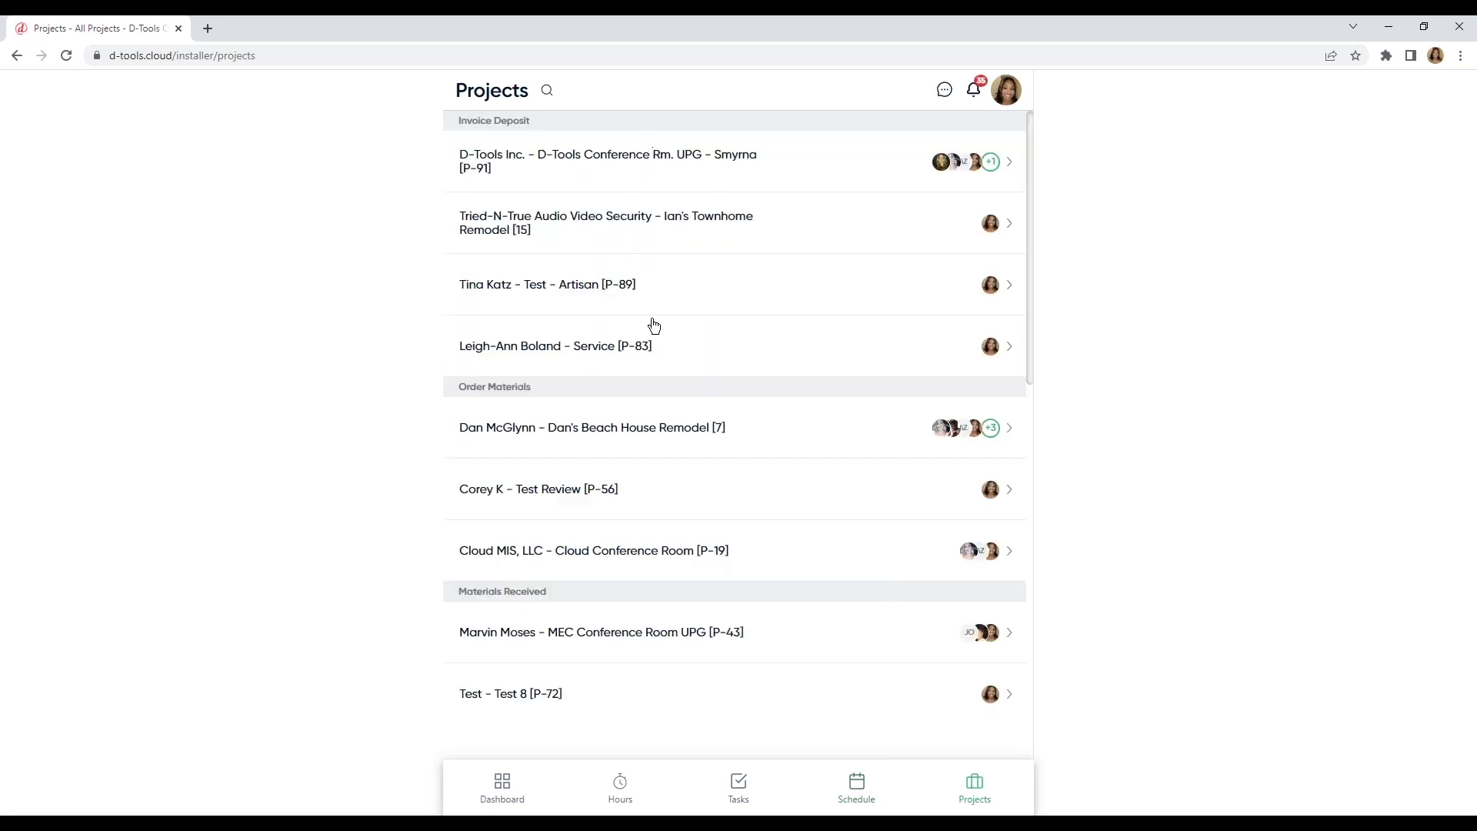
click(599, 167)
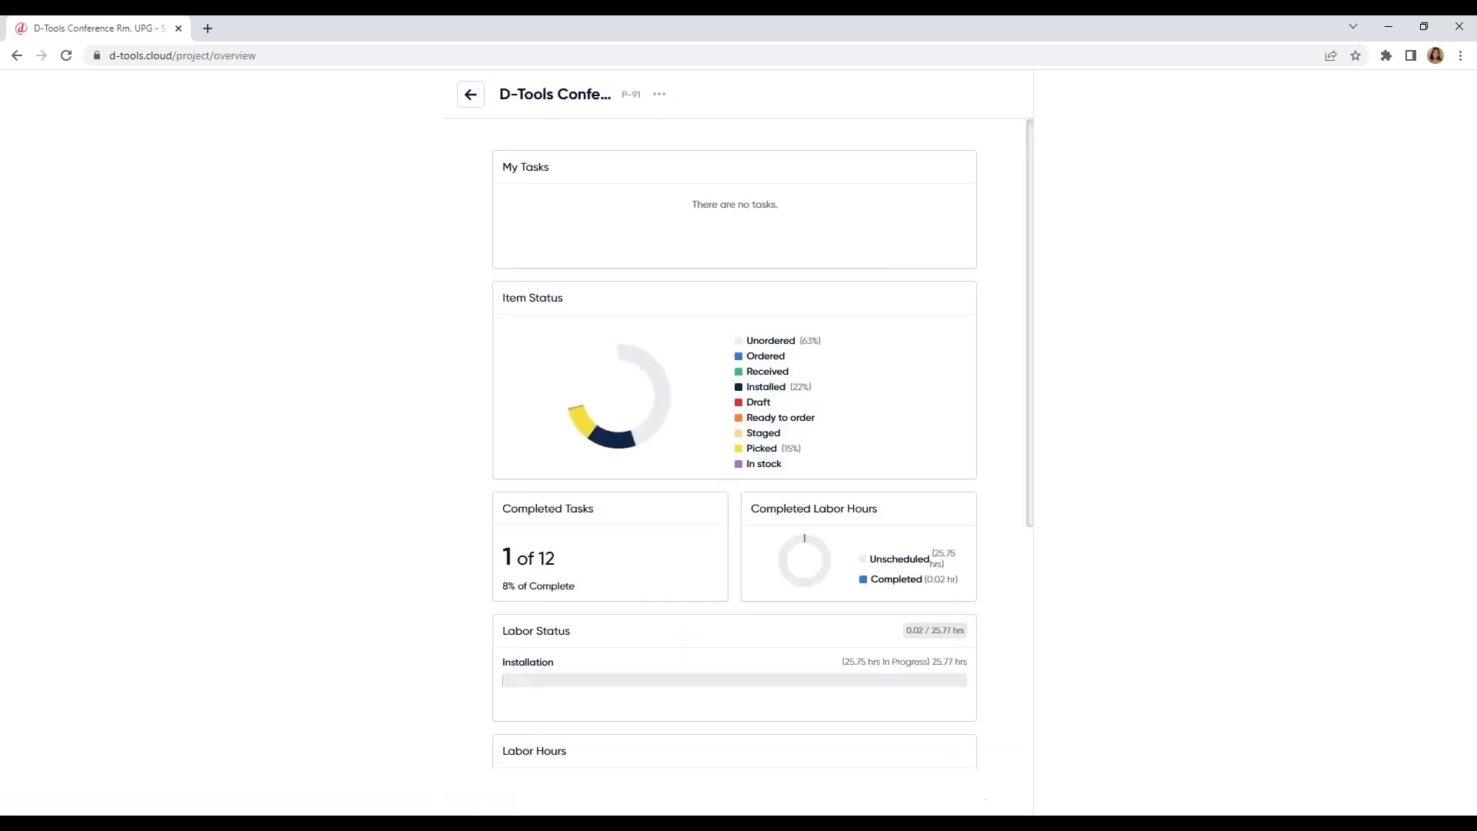
click(661, 101)
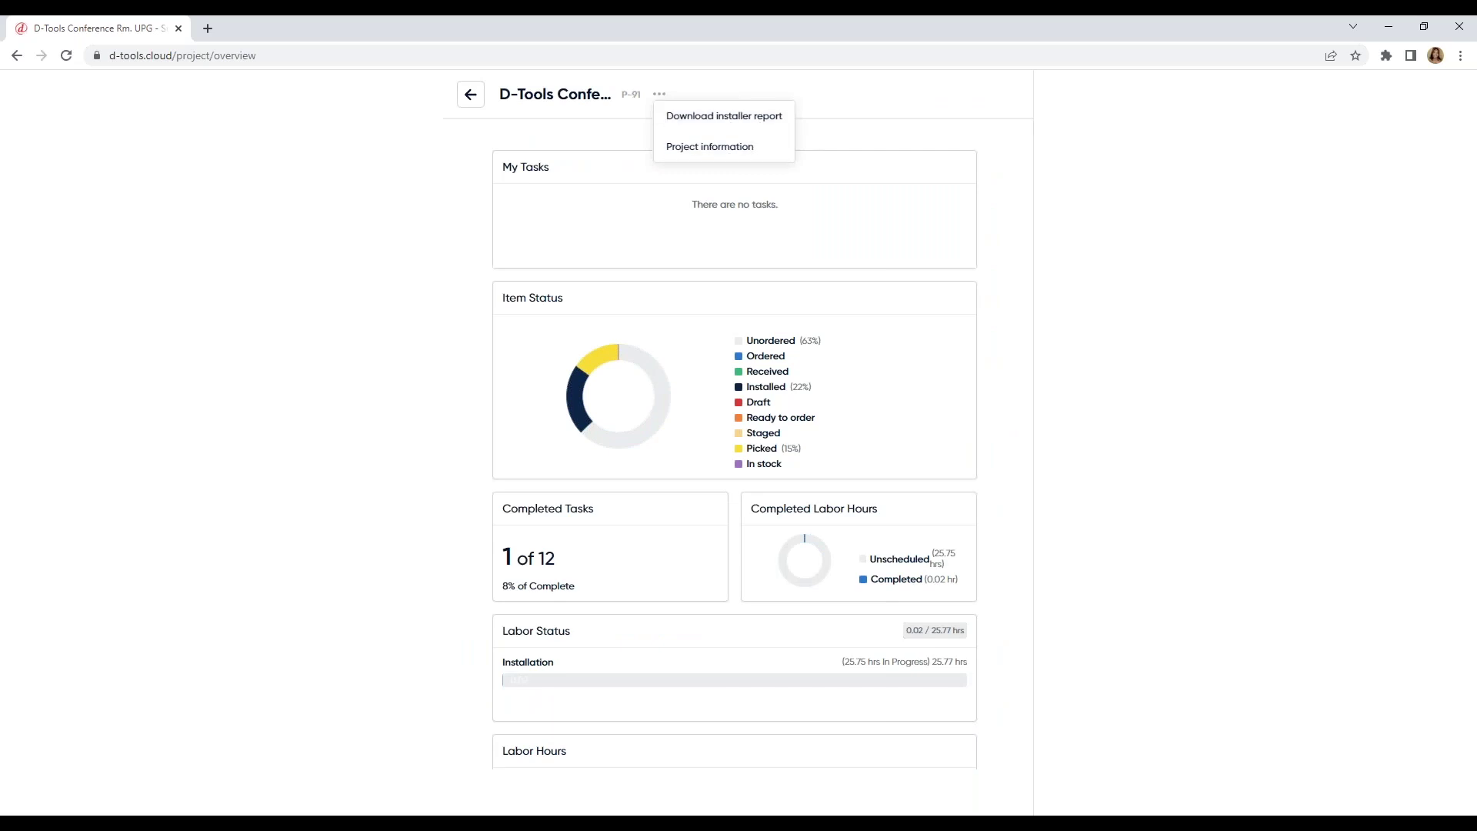
click(741, 148)
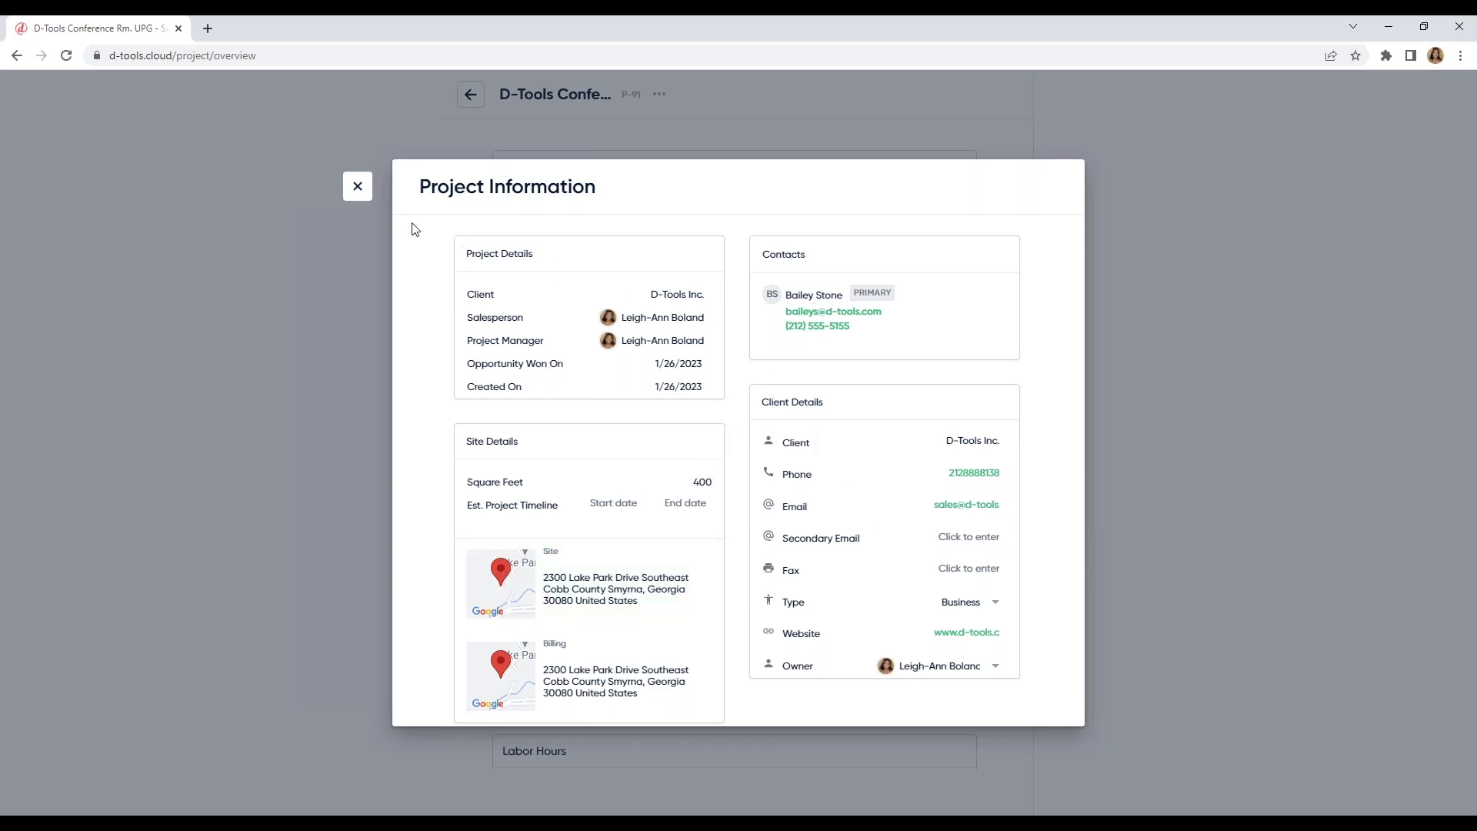
click(365, 198)
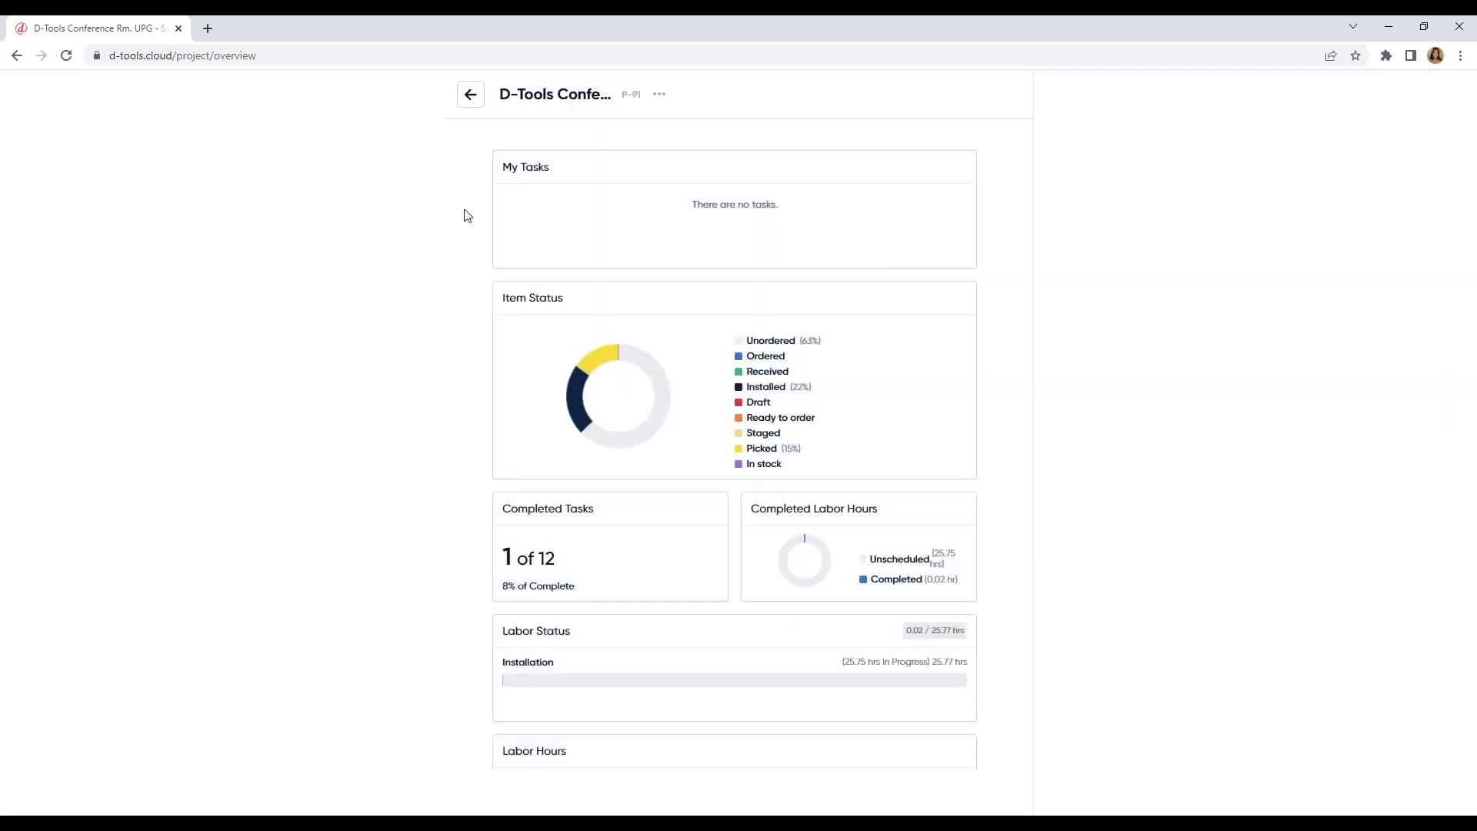
click(472, 96)
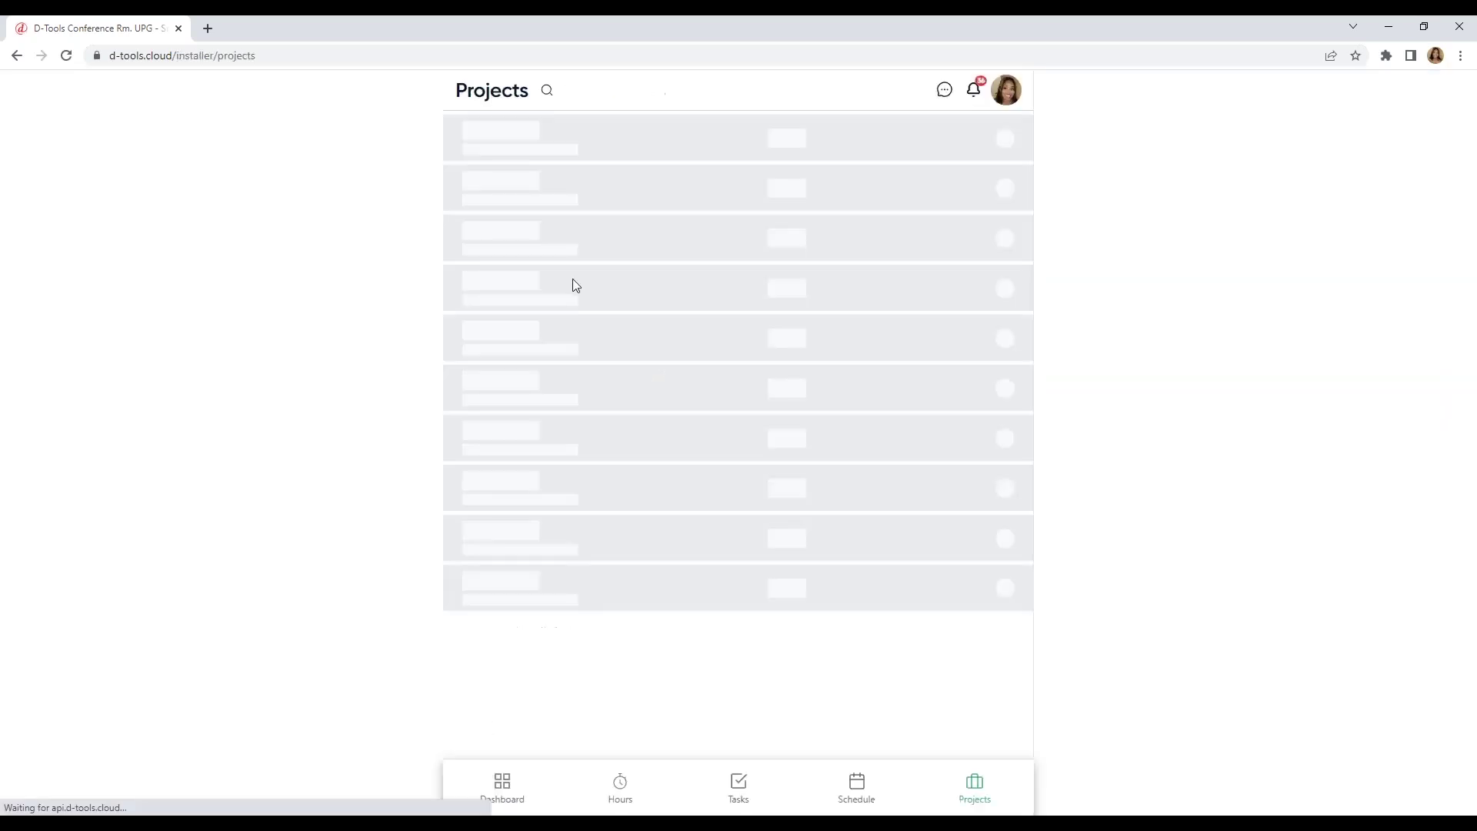
click(504, 783)
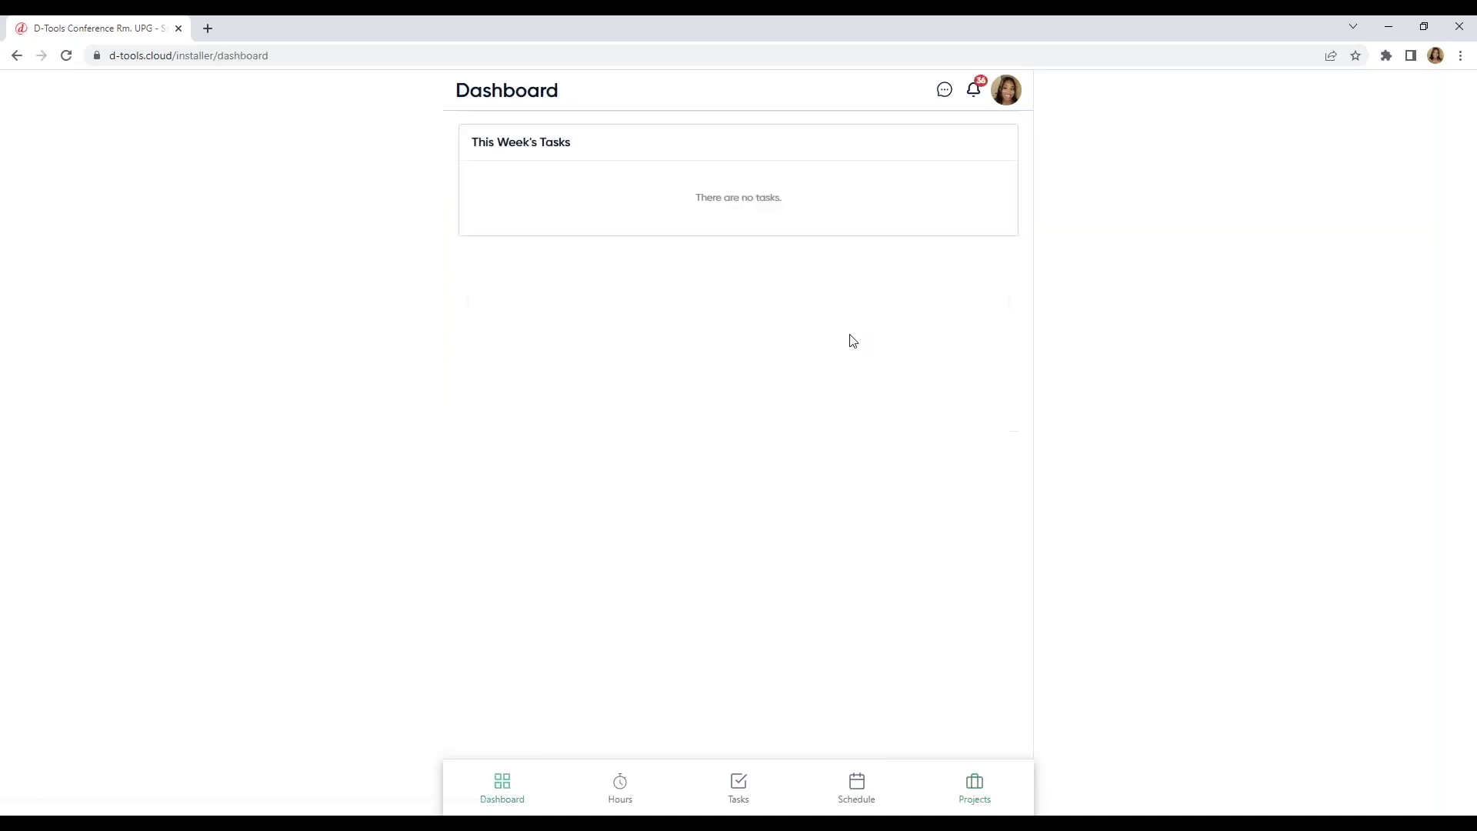
- Switch to the office user view and drag the Smyrna project card into In Progress
click(1006, 91)
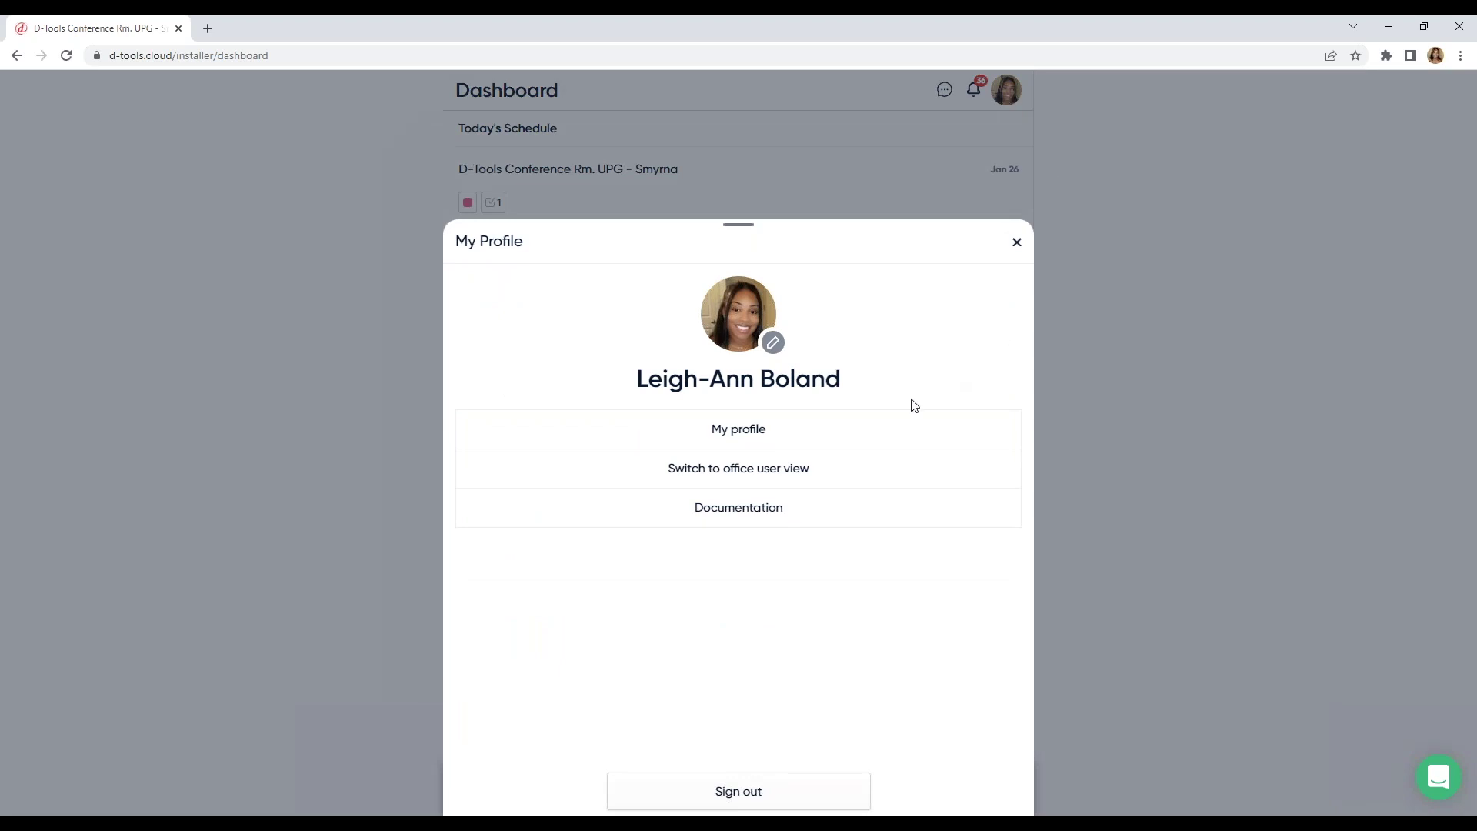
click(801, 471)
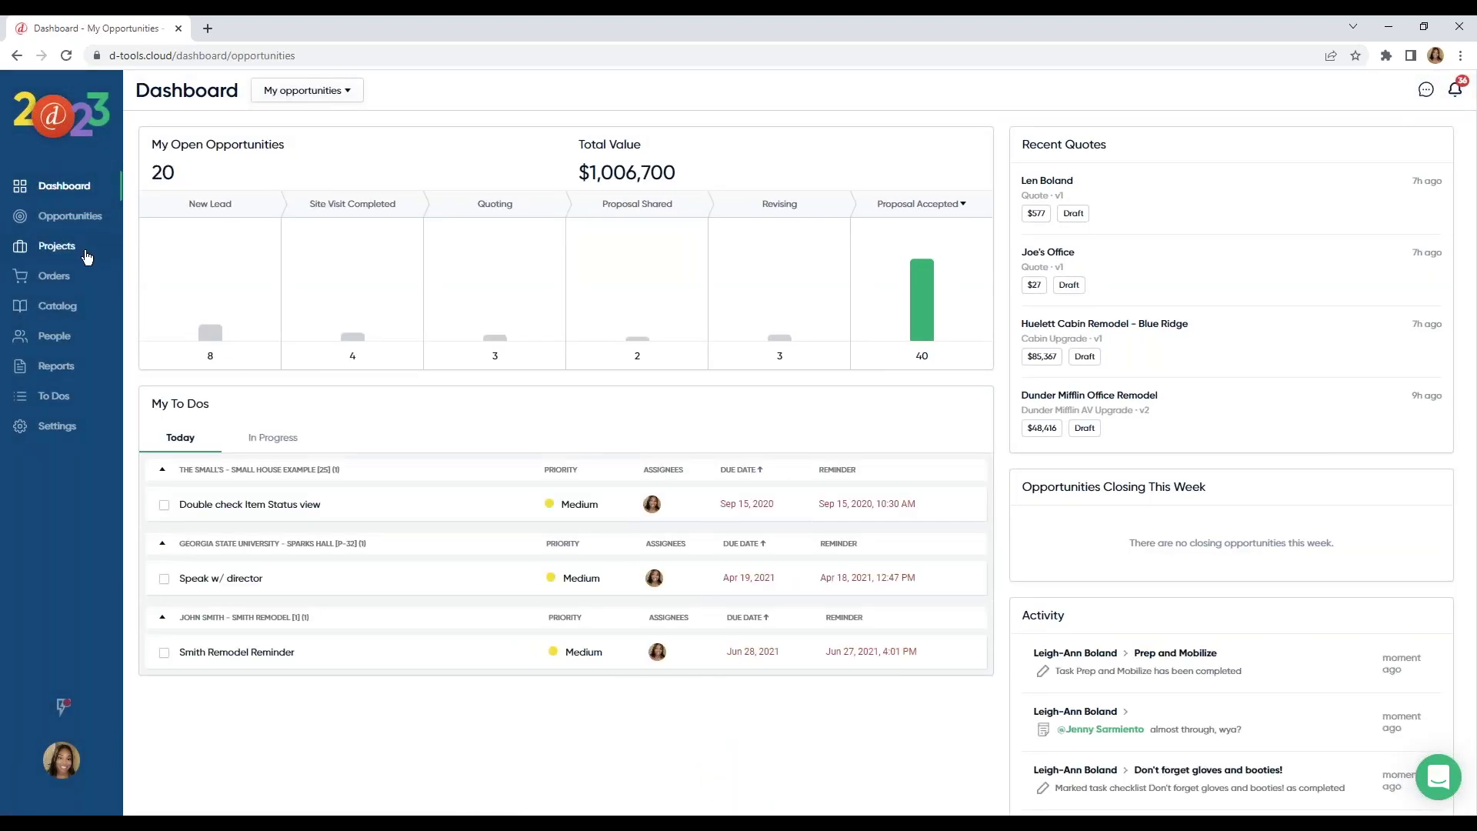
click(61, 246)
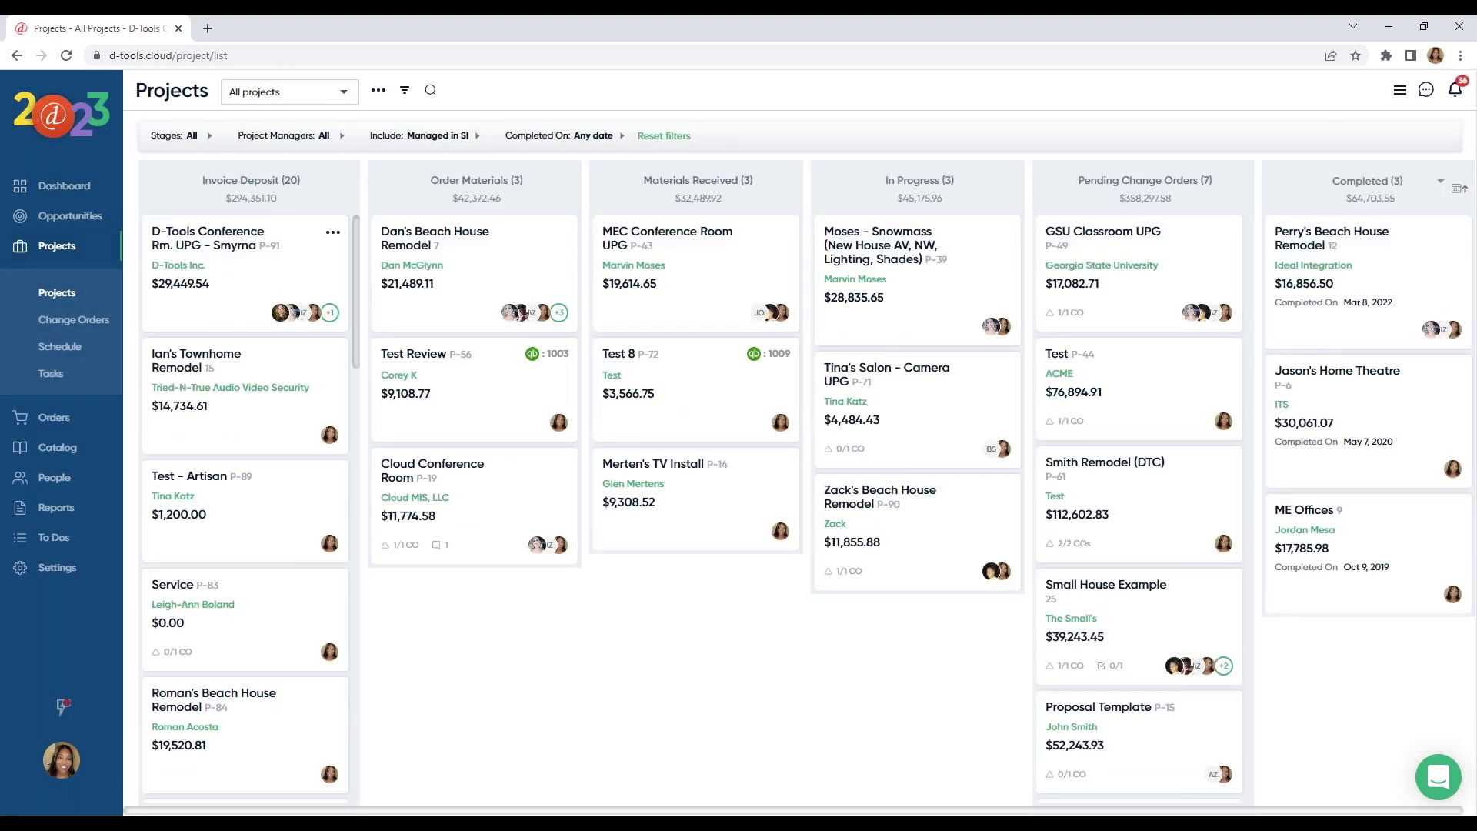
drag(231, 255, 896, 238)
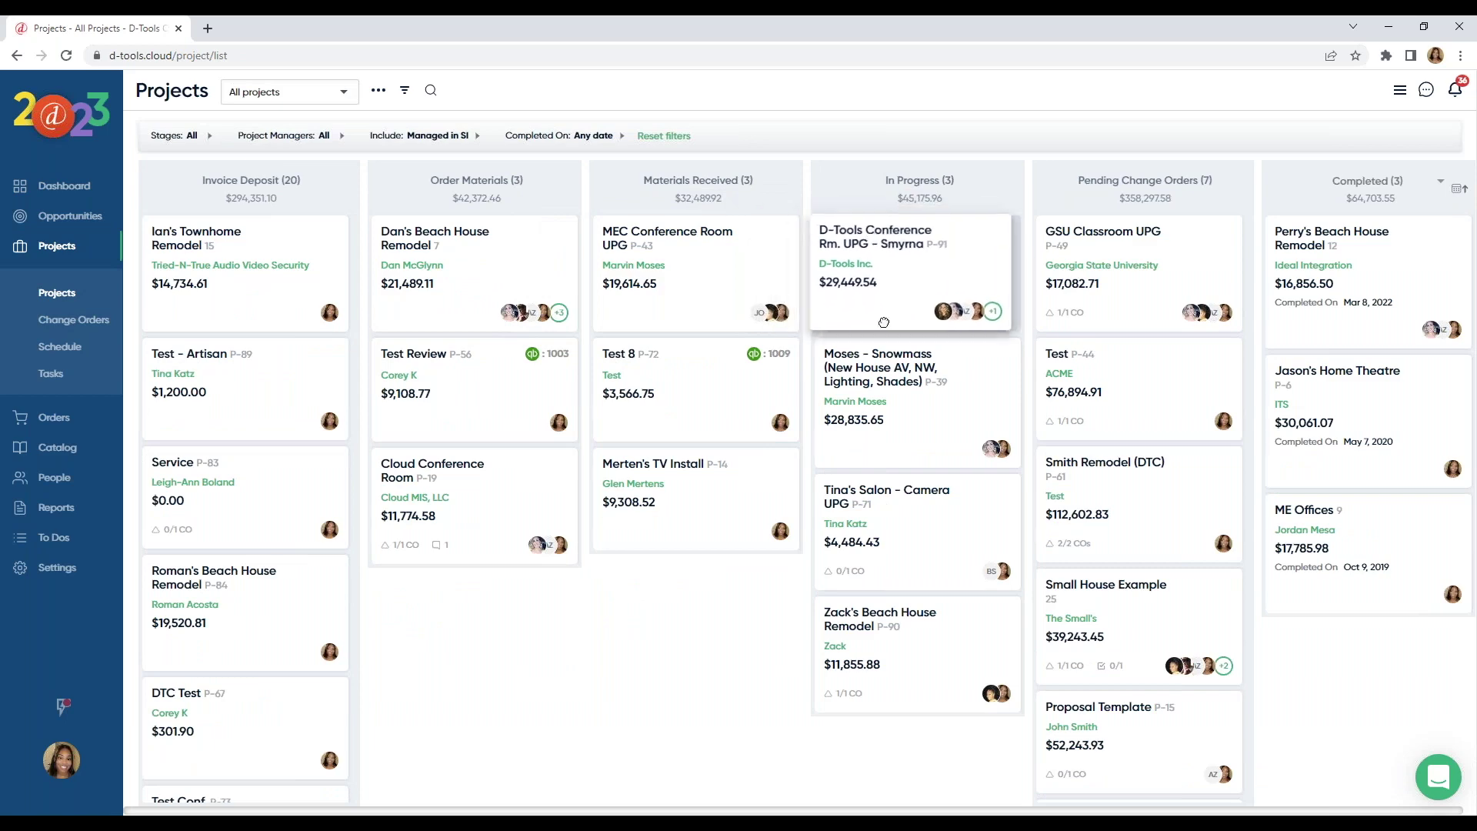
click(895, 248)
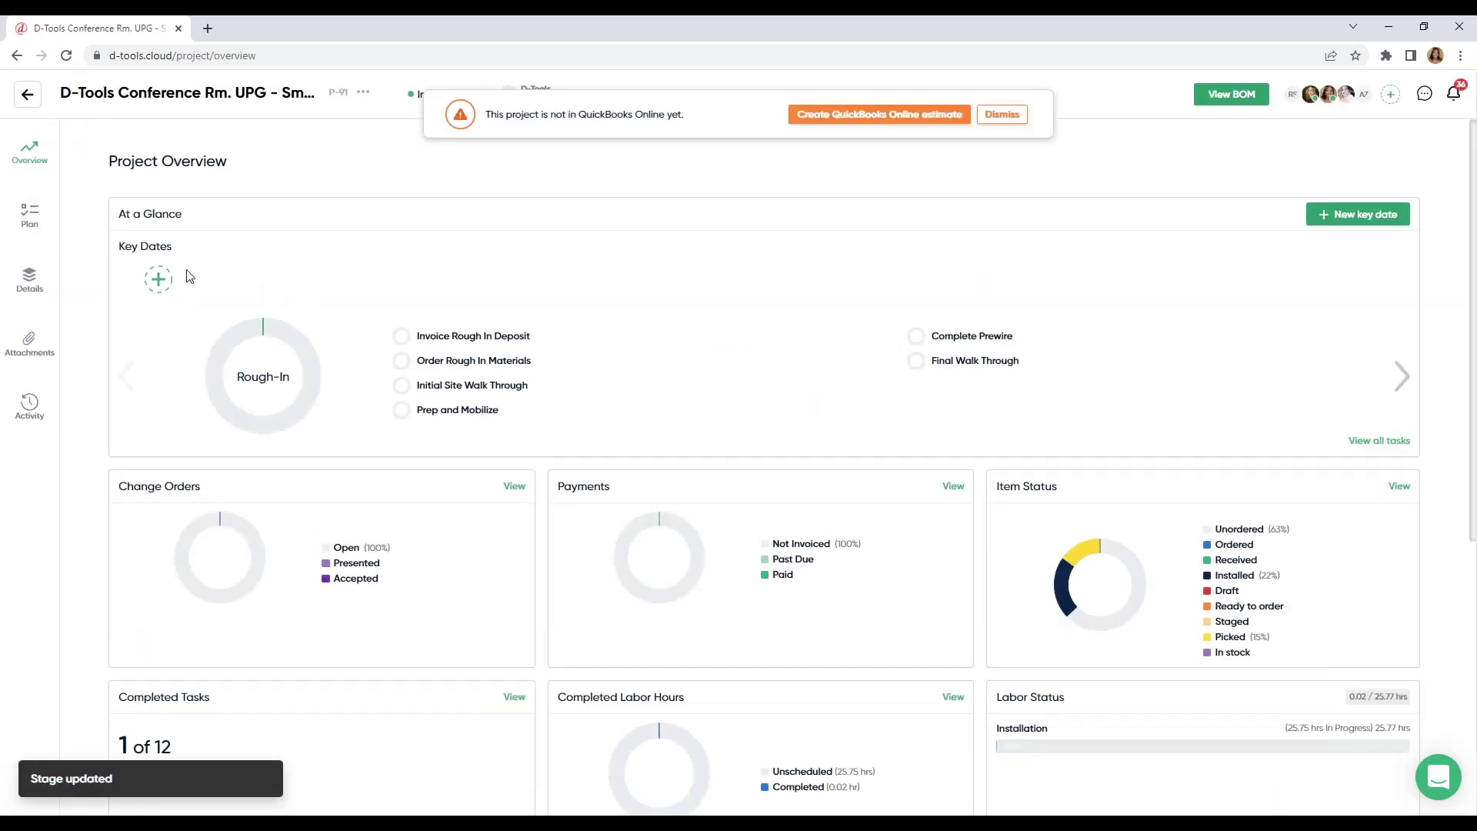
- Review the completed Prep and Mobilize task's 3/3 checklist, items, attachments and comments in the project Plan
click(30, 219)
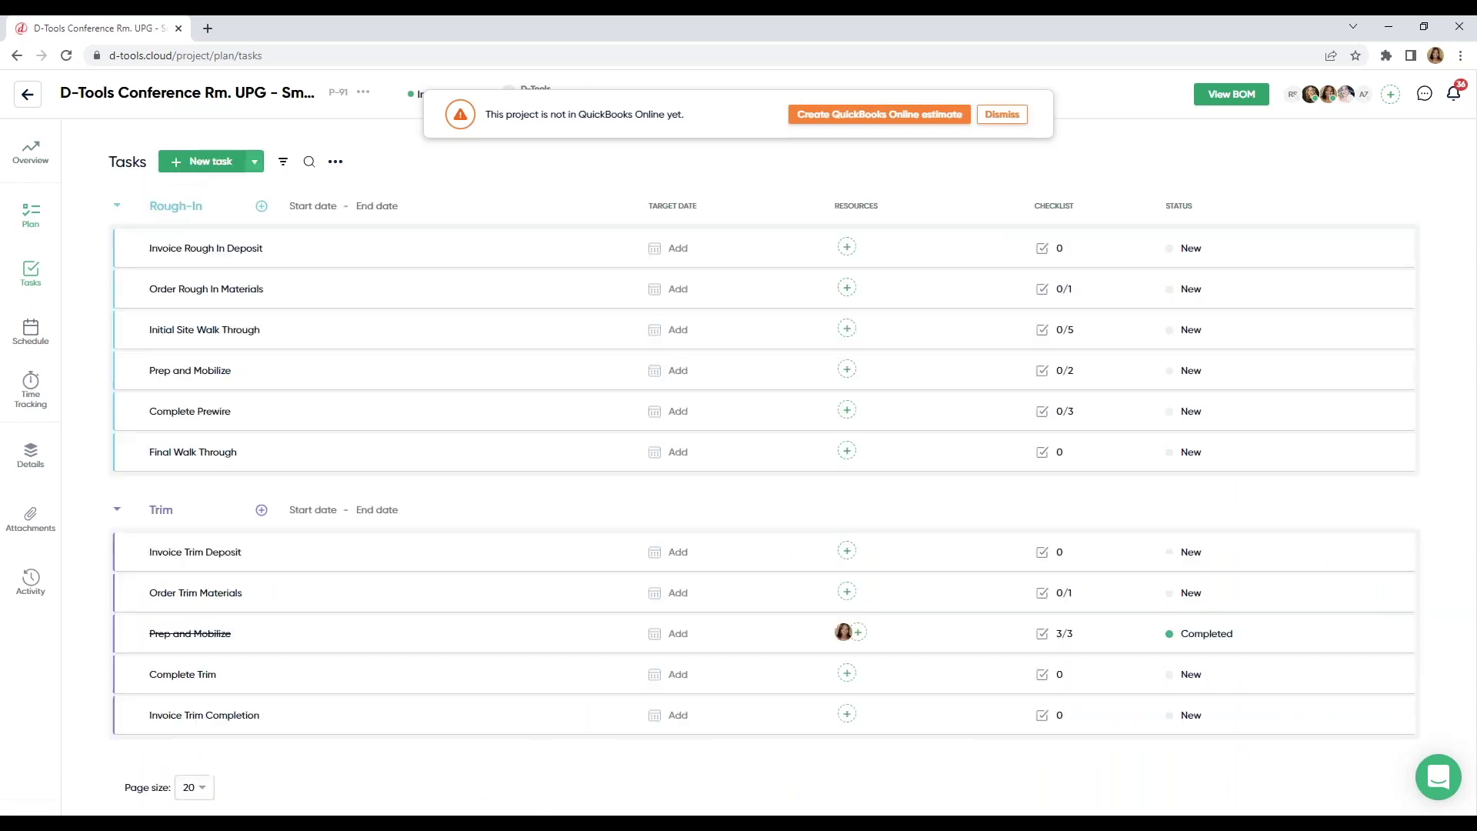
scroll(316, 361, down, 1)
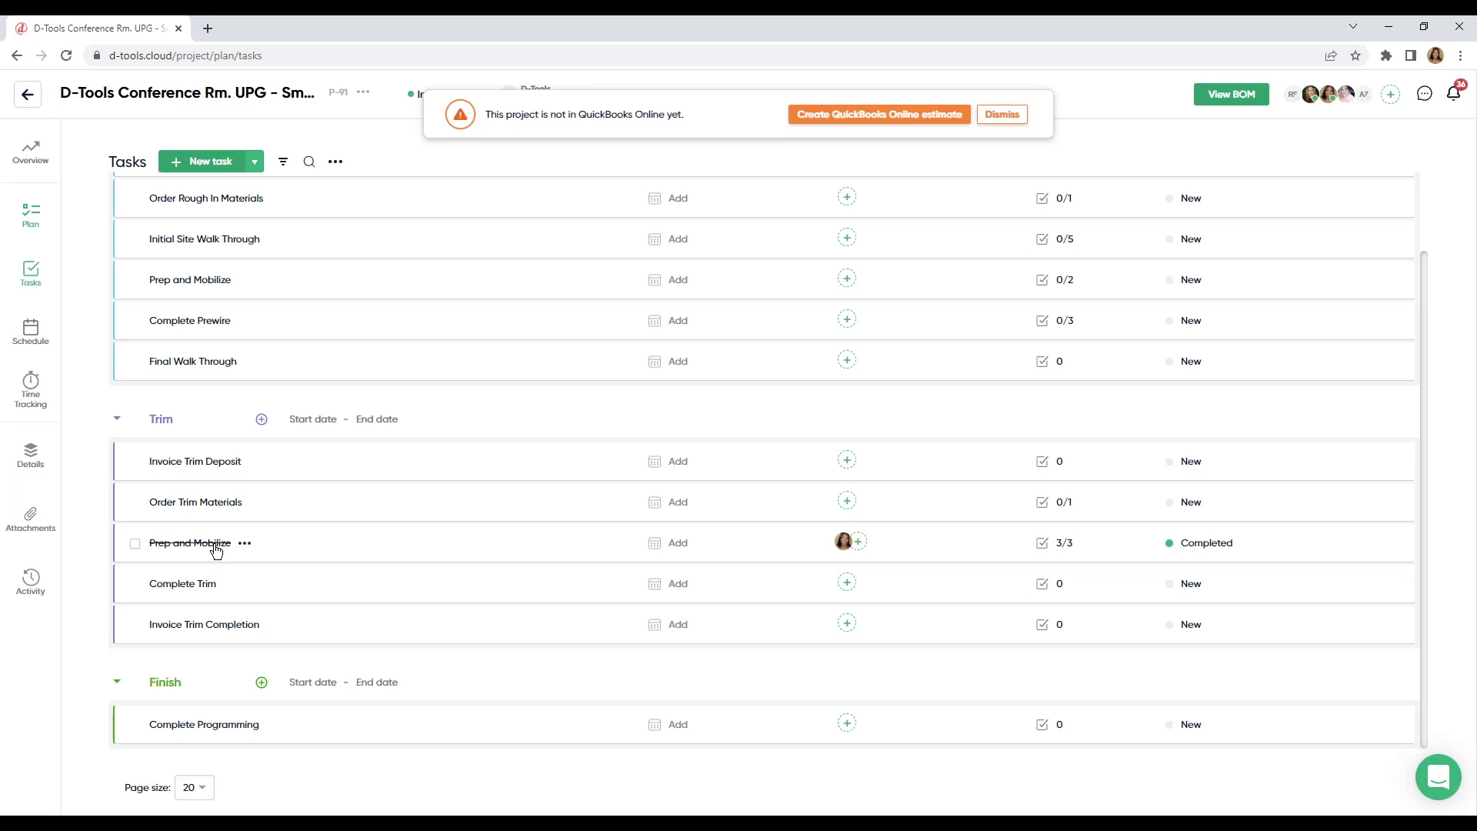
click(216, 548)
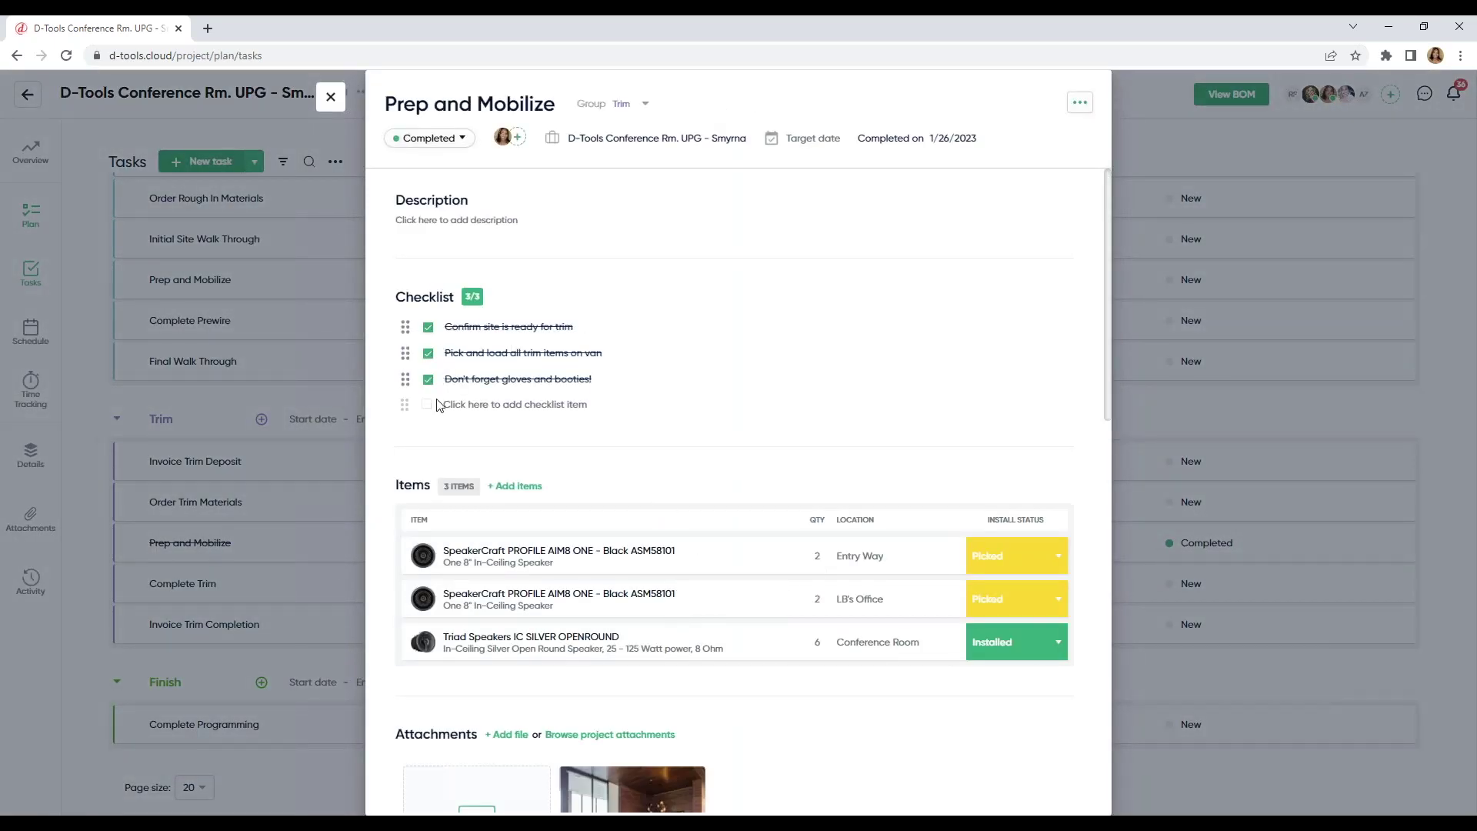
scroll(459, 373, down, 2)
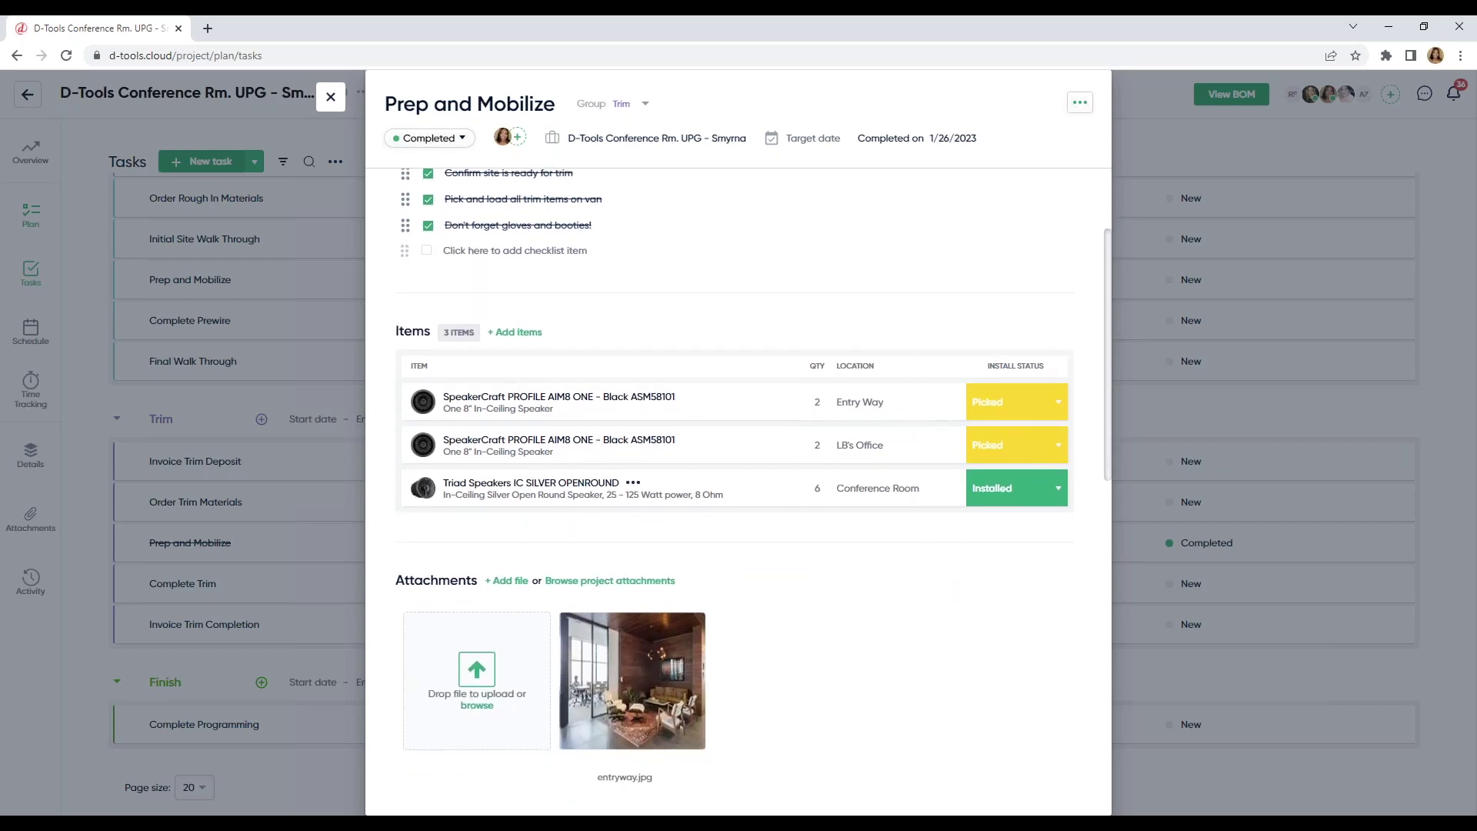
scroll(915, 397, down, 2)
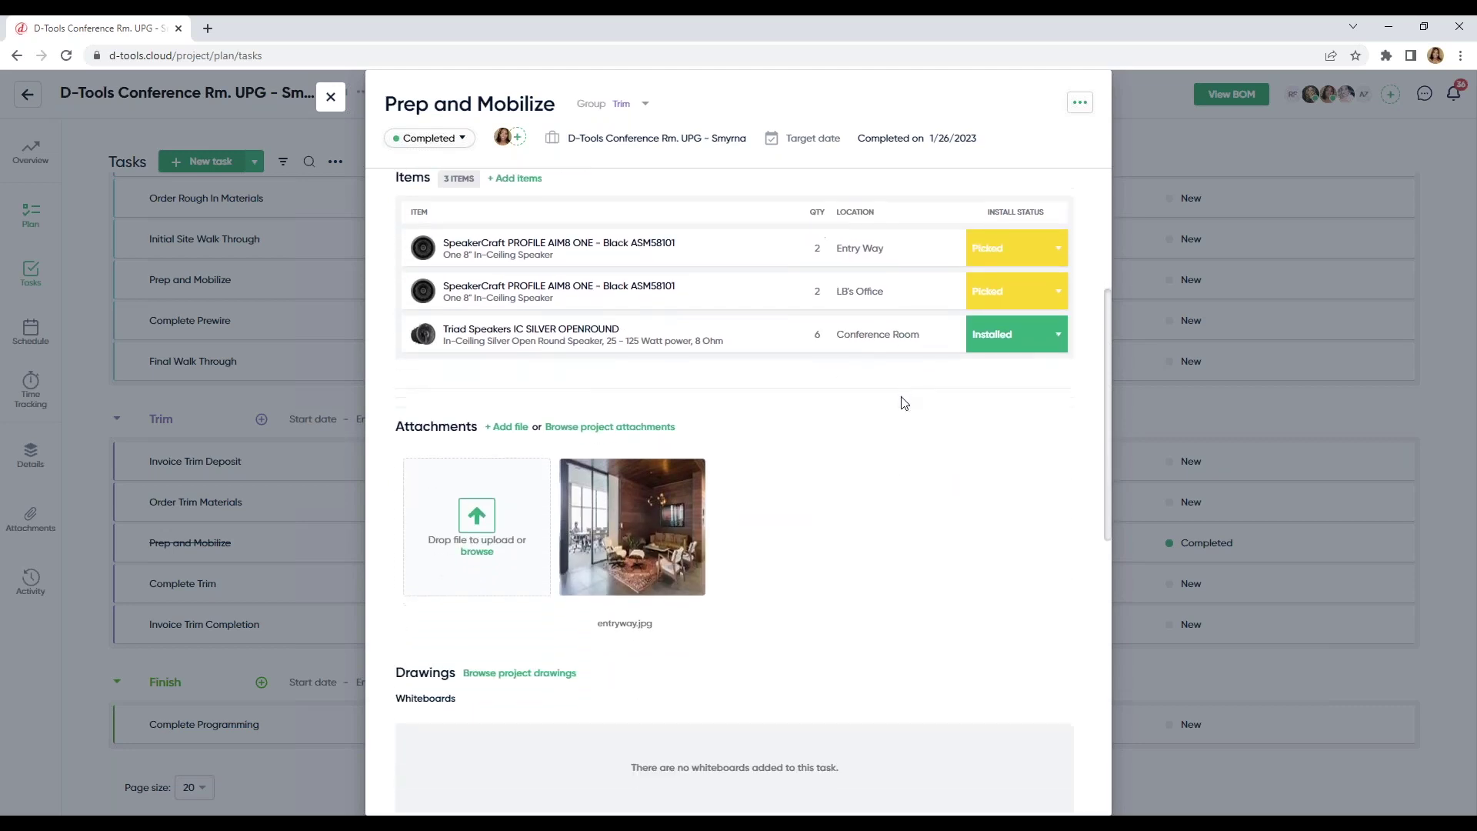
scroll(900, 405, down, 8)
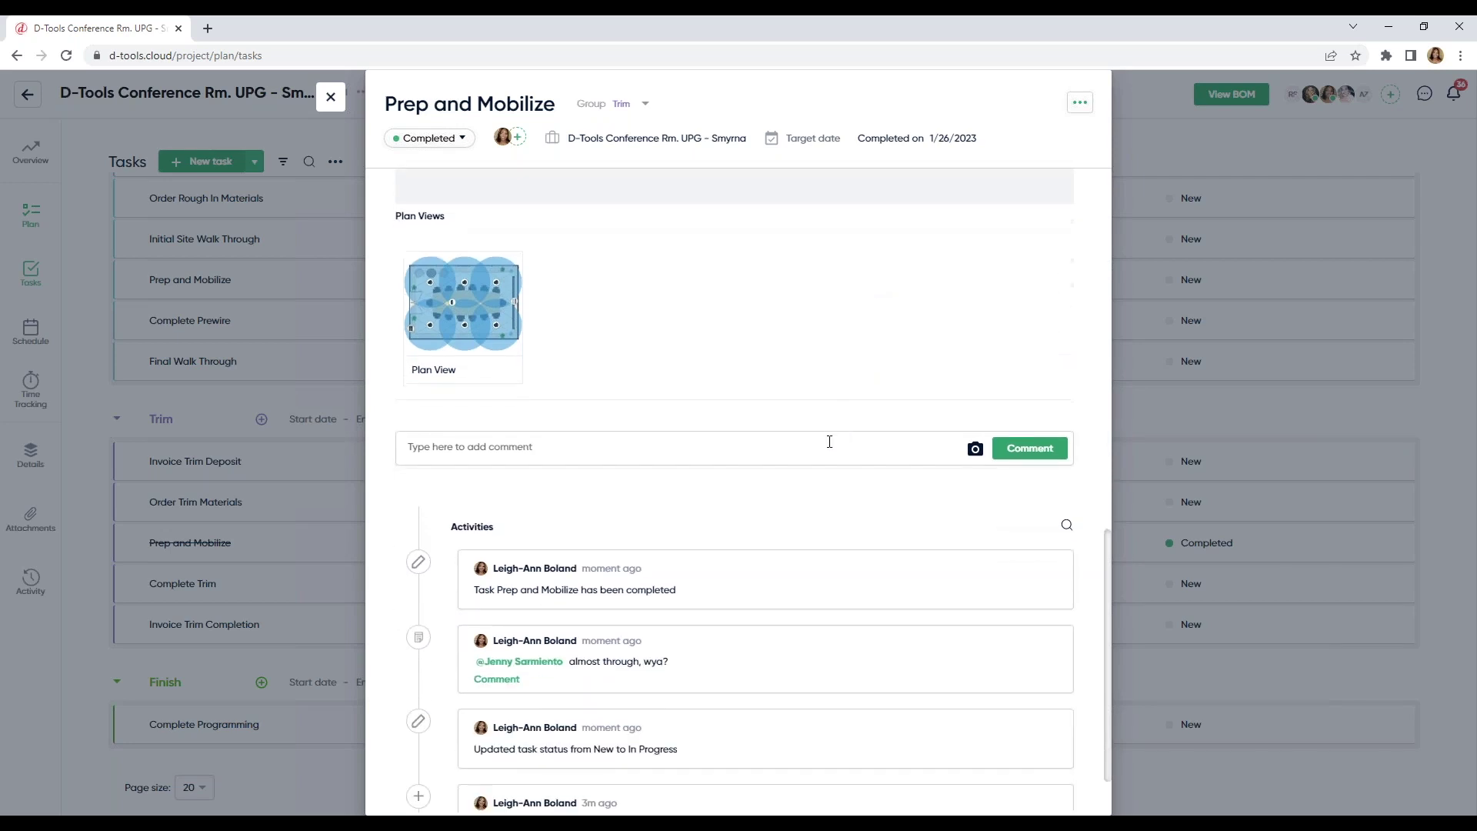
scroll(829, 442, down, 1)
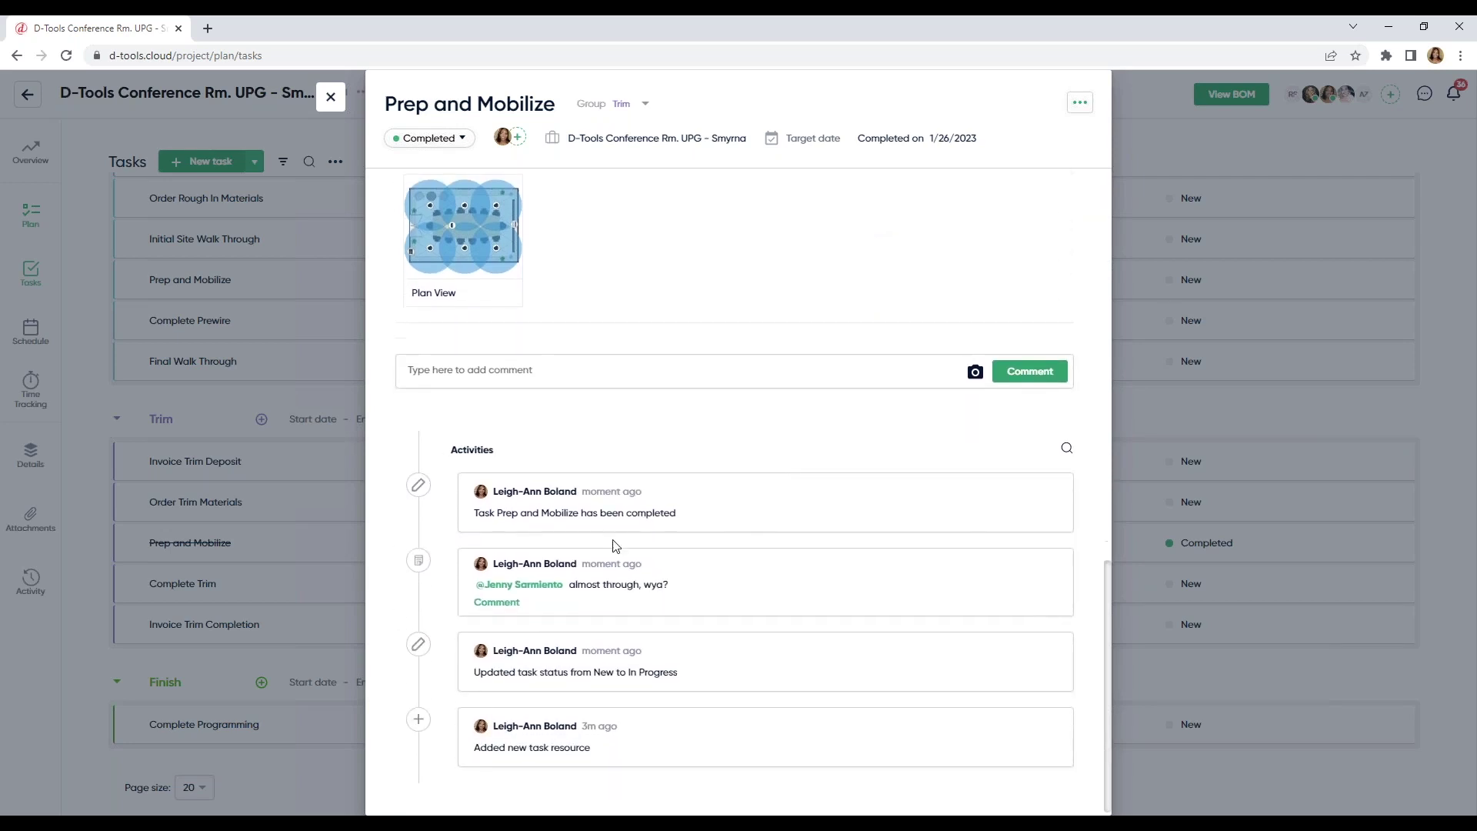
click(497, 602)
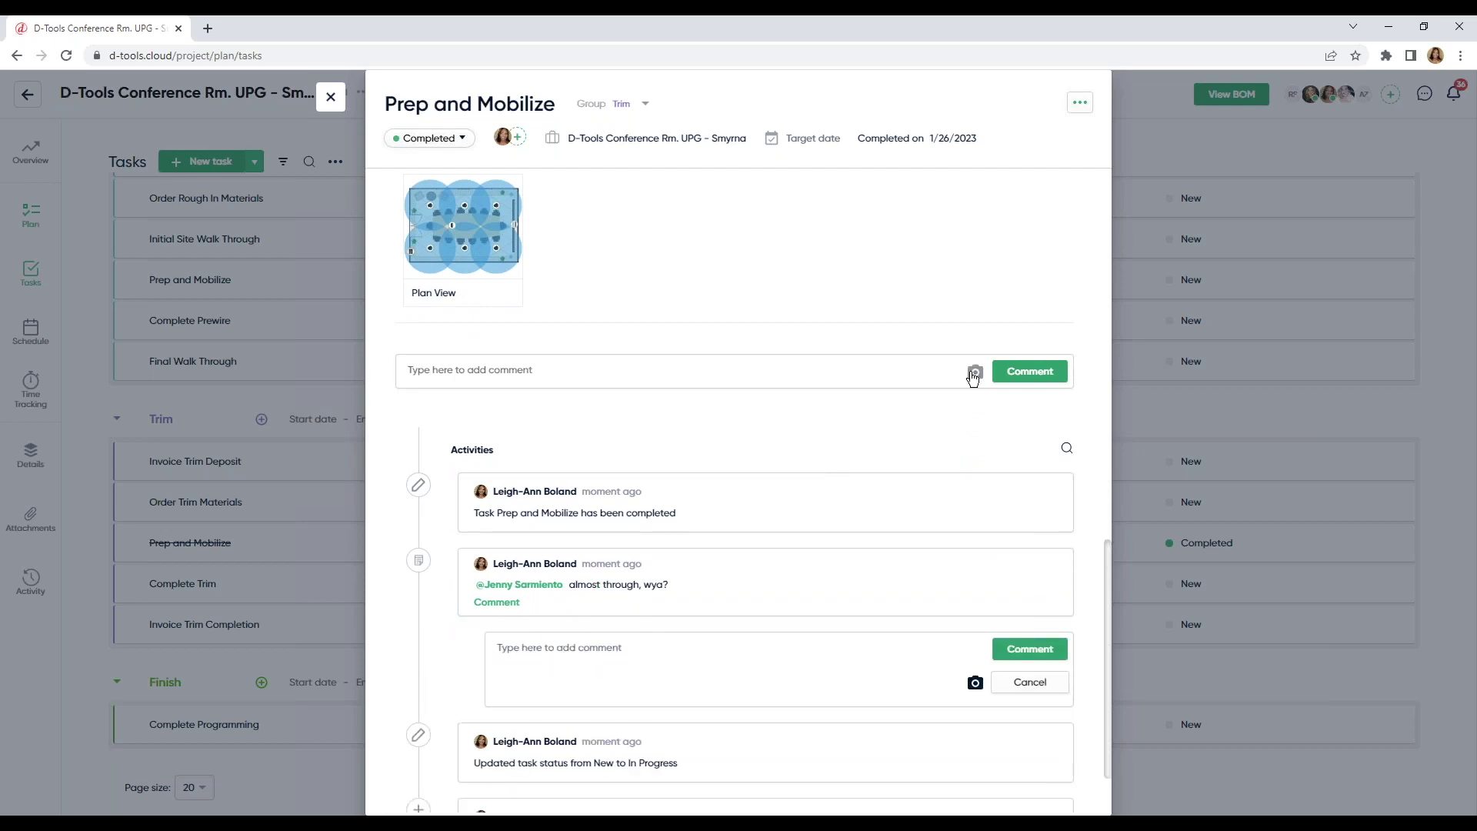
scroll(660, 424, up, 5)
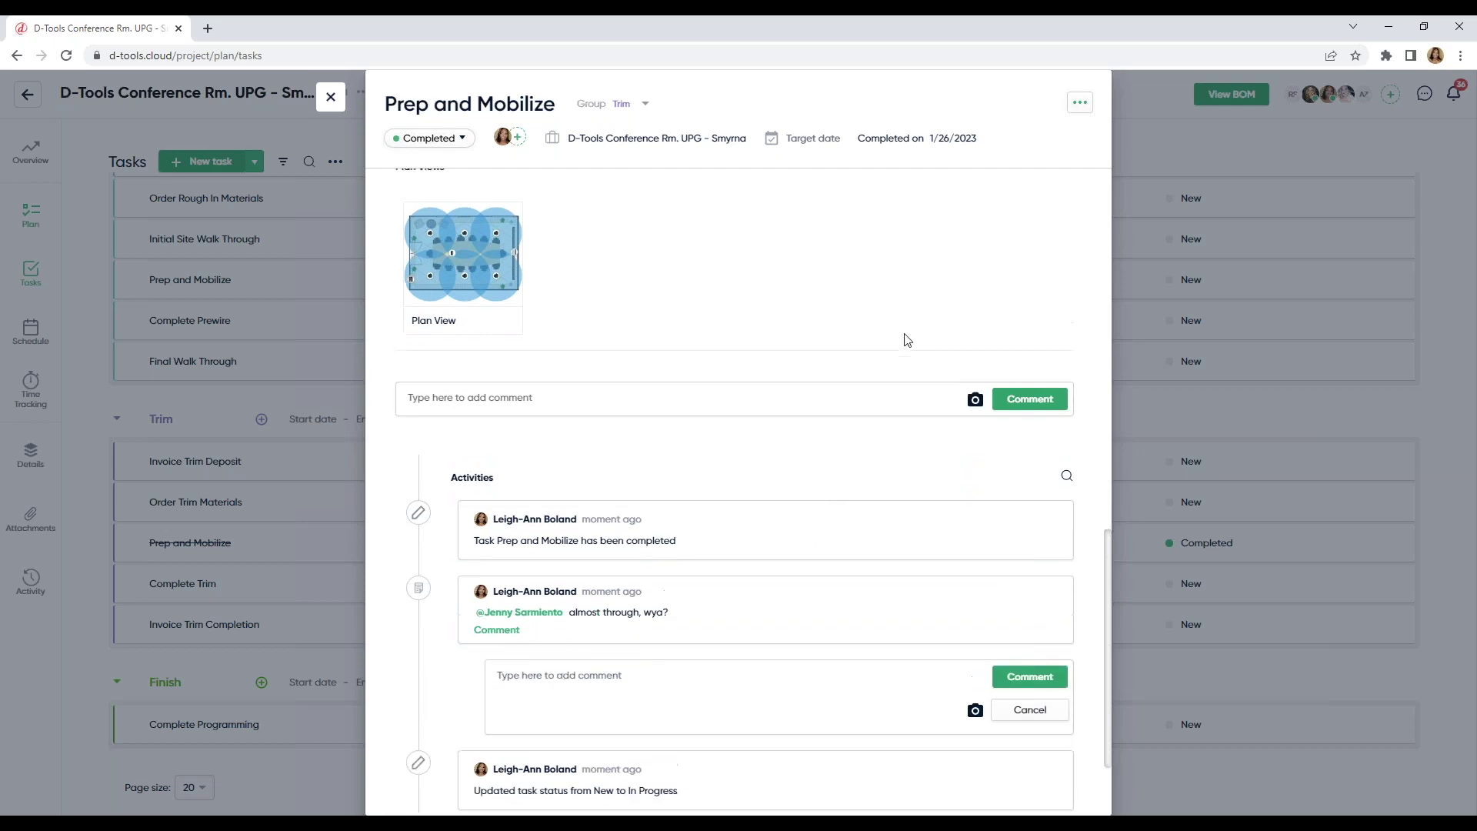
scroll(666, 409, up, 2)
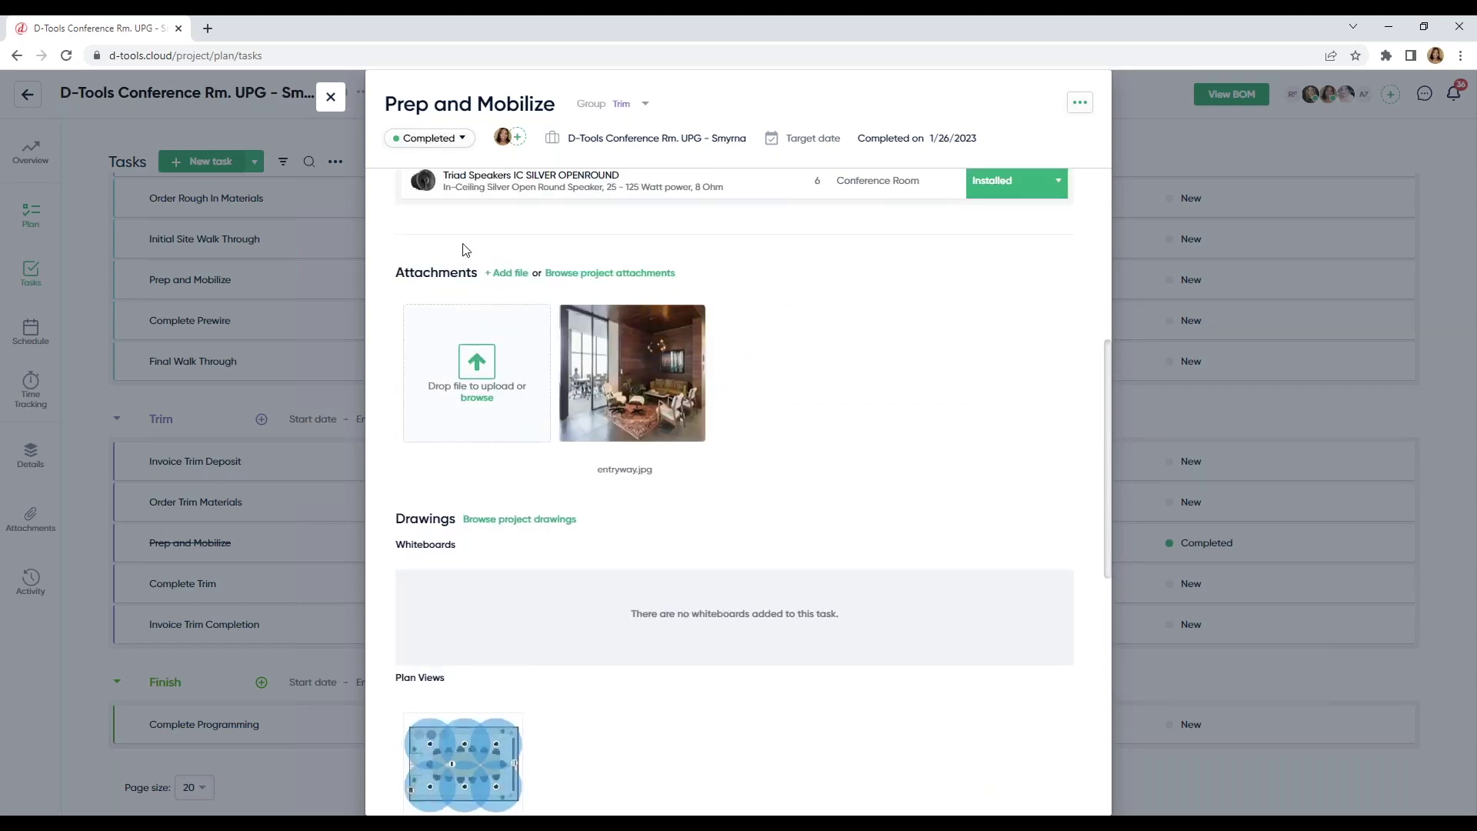
click(330, 97)
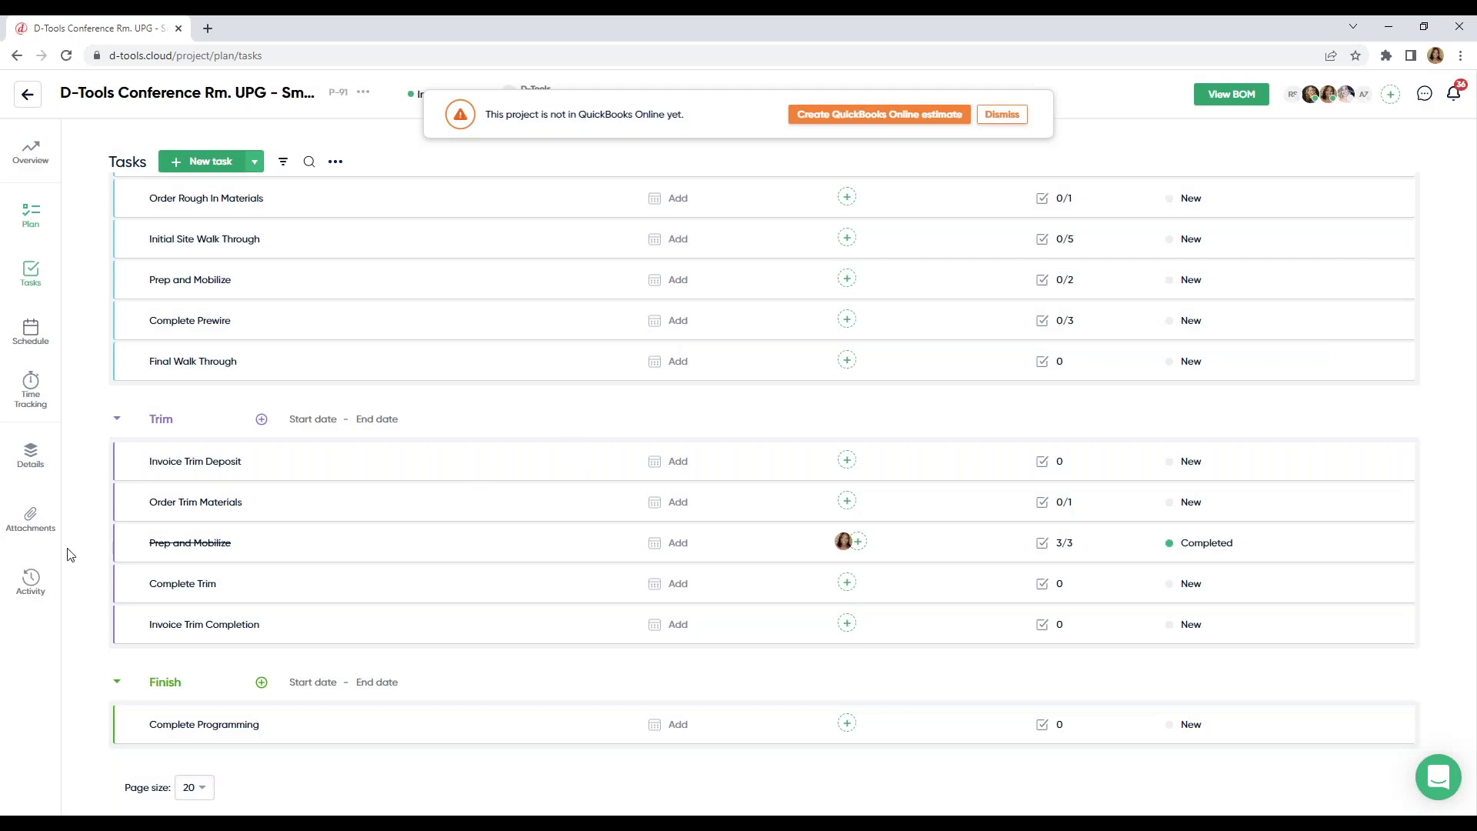
- Check the Smyrna project's attachments, dismiss the QuickBooks Online notice, and view its time-tracking entries
click(28, 536)
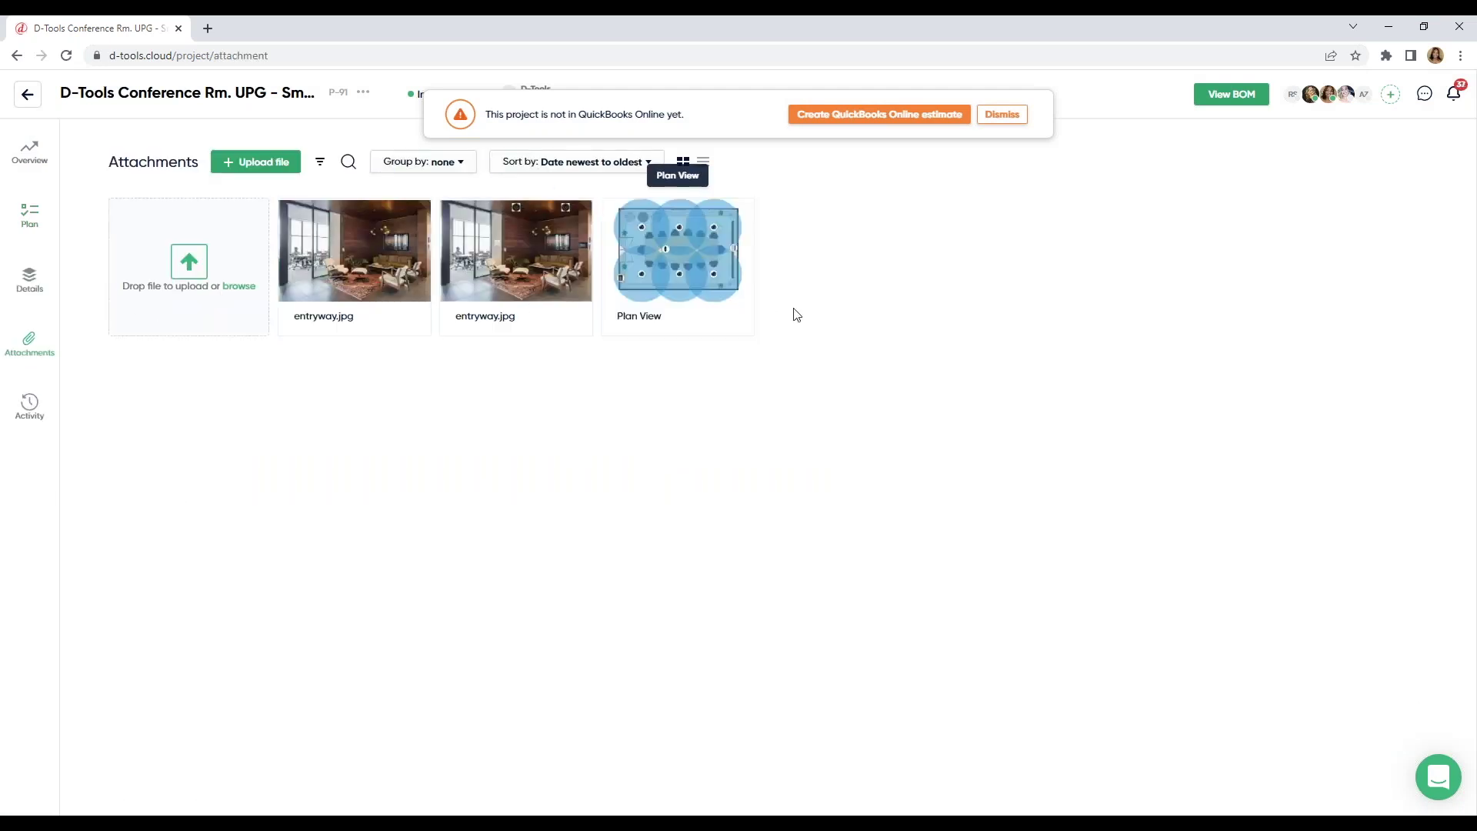
click(1001, 114)
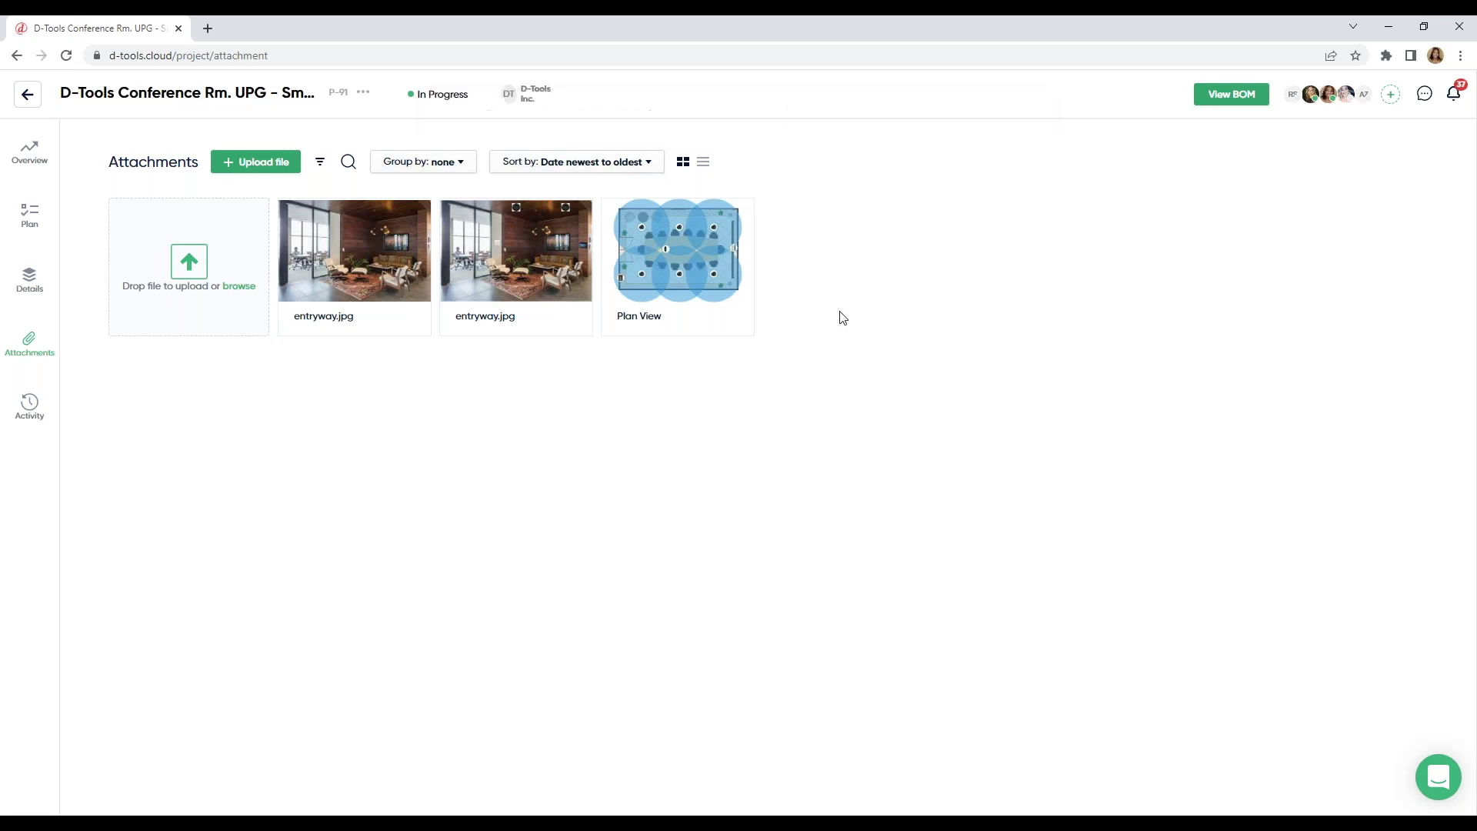
click(48, 225)
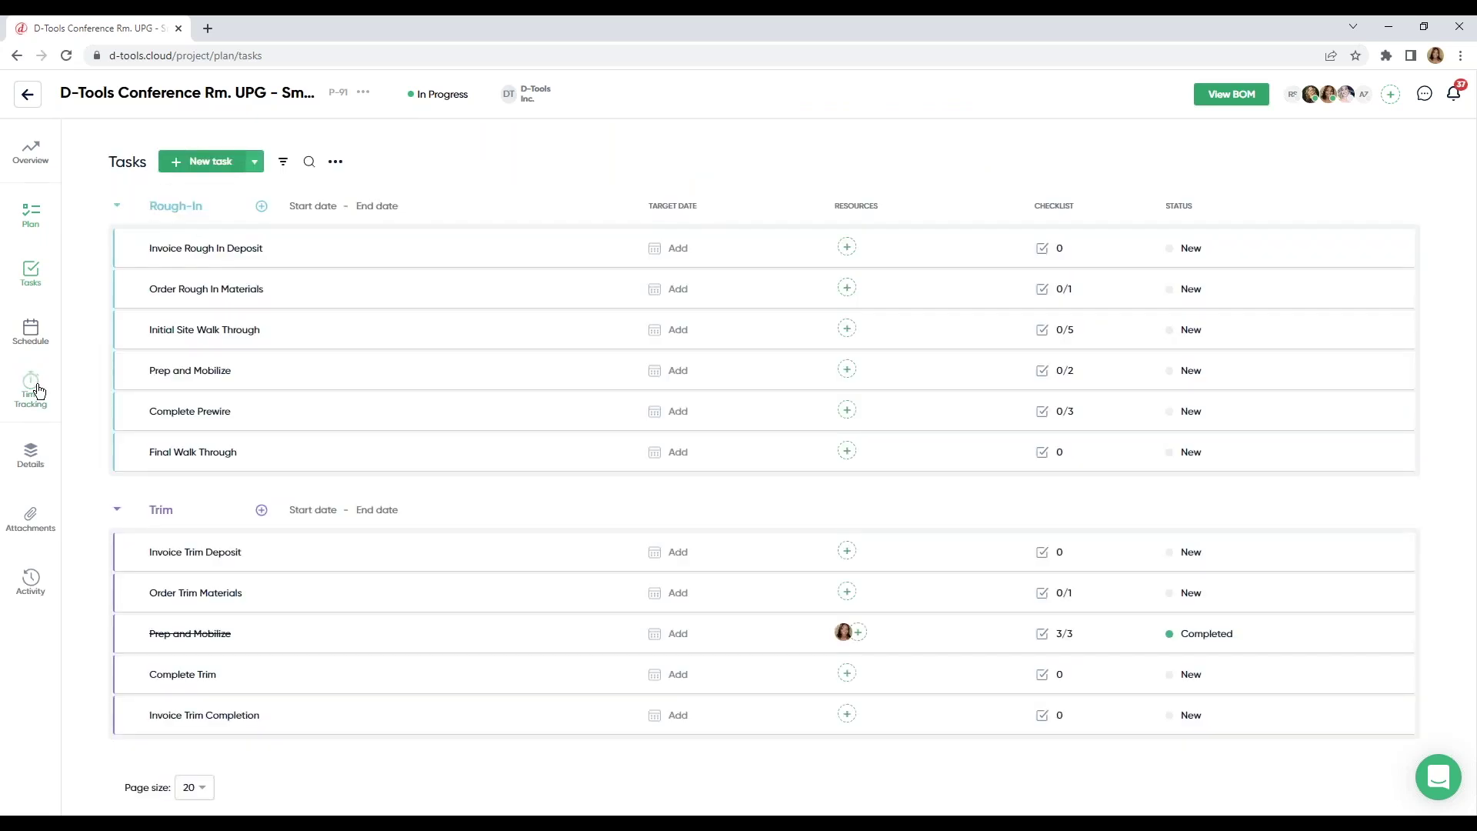
click(39, 391)
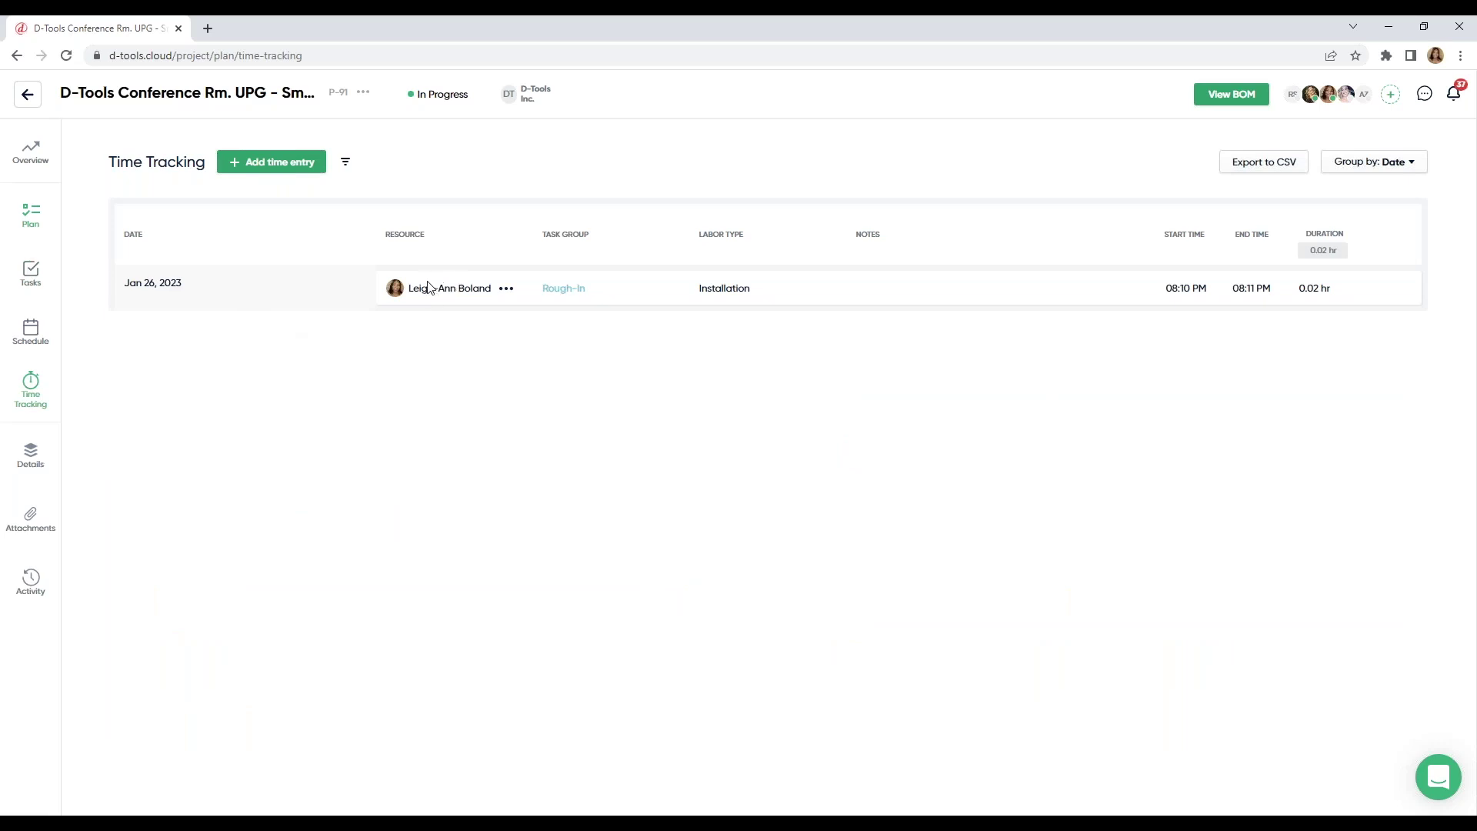
mouse_move(467, 289)
click(29, 96)
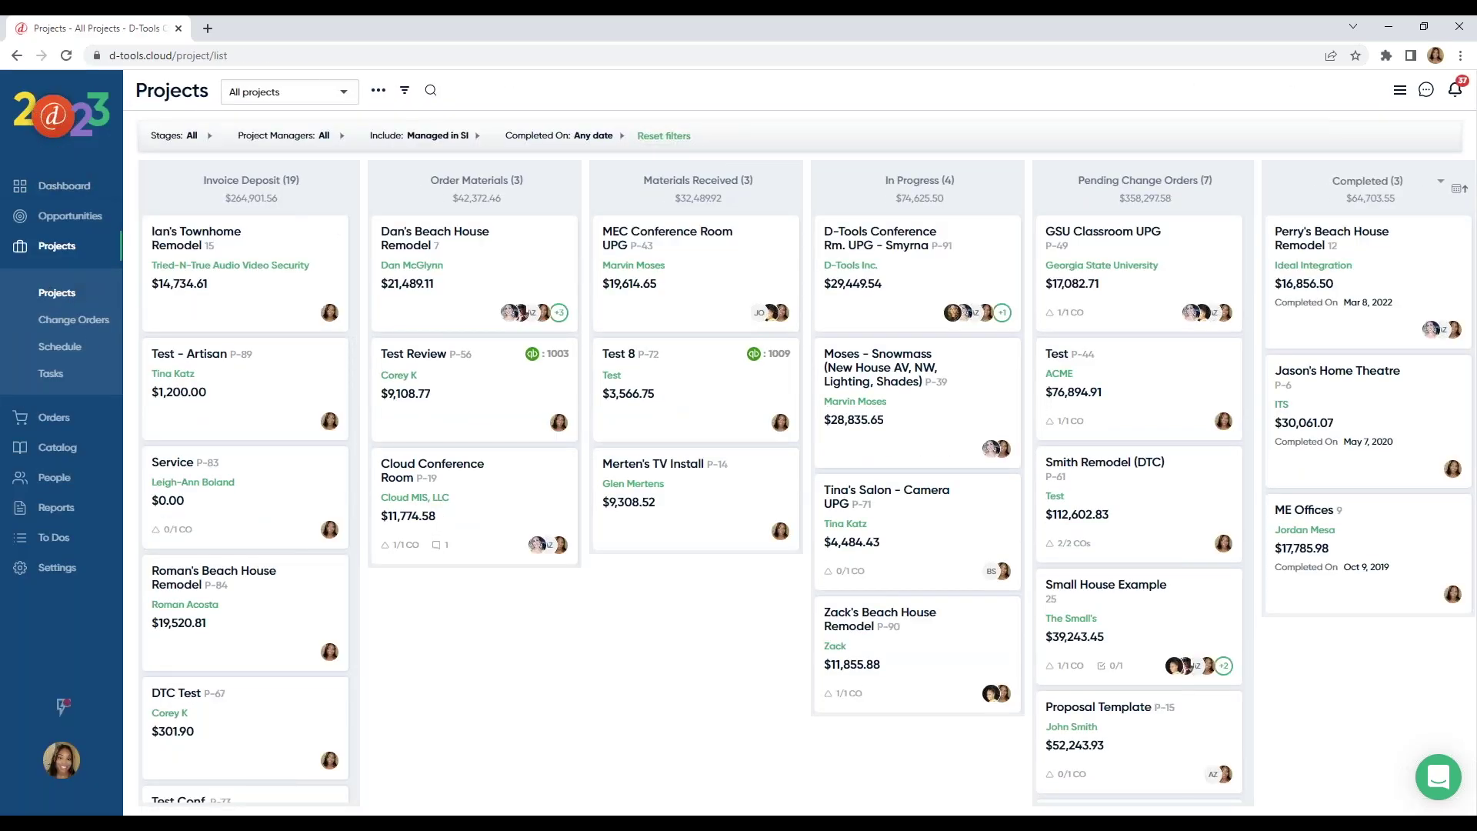
- View the Jan 22 - 28 2023 schedule grouped by Resource and Project, then by Hour
click(82, 352)
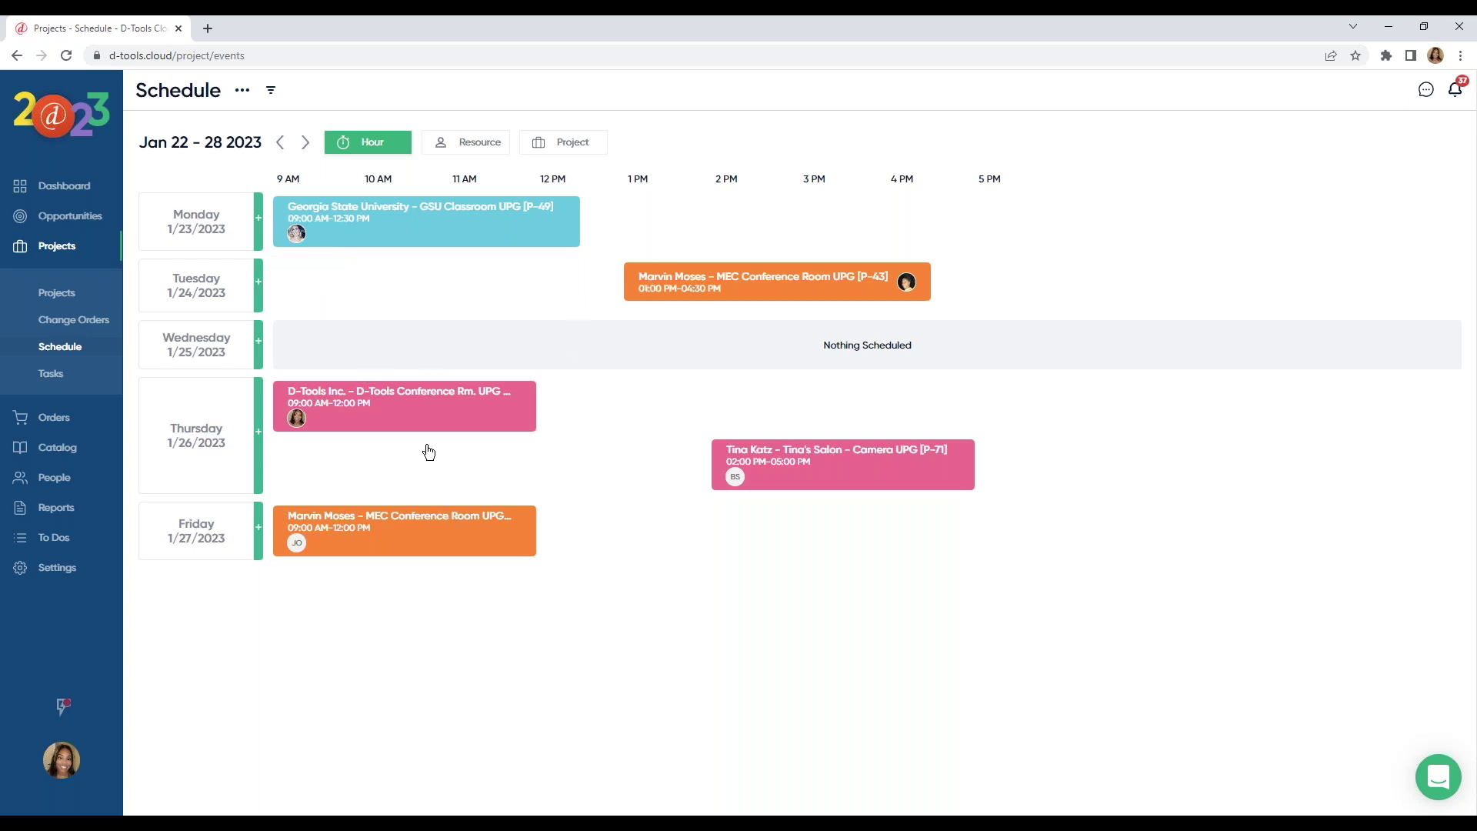
click(493, 148)
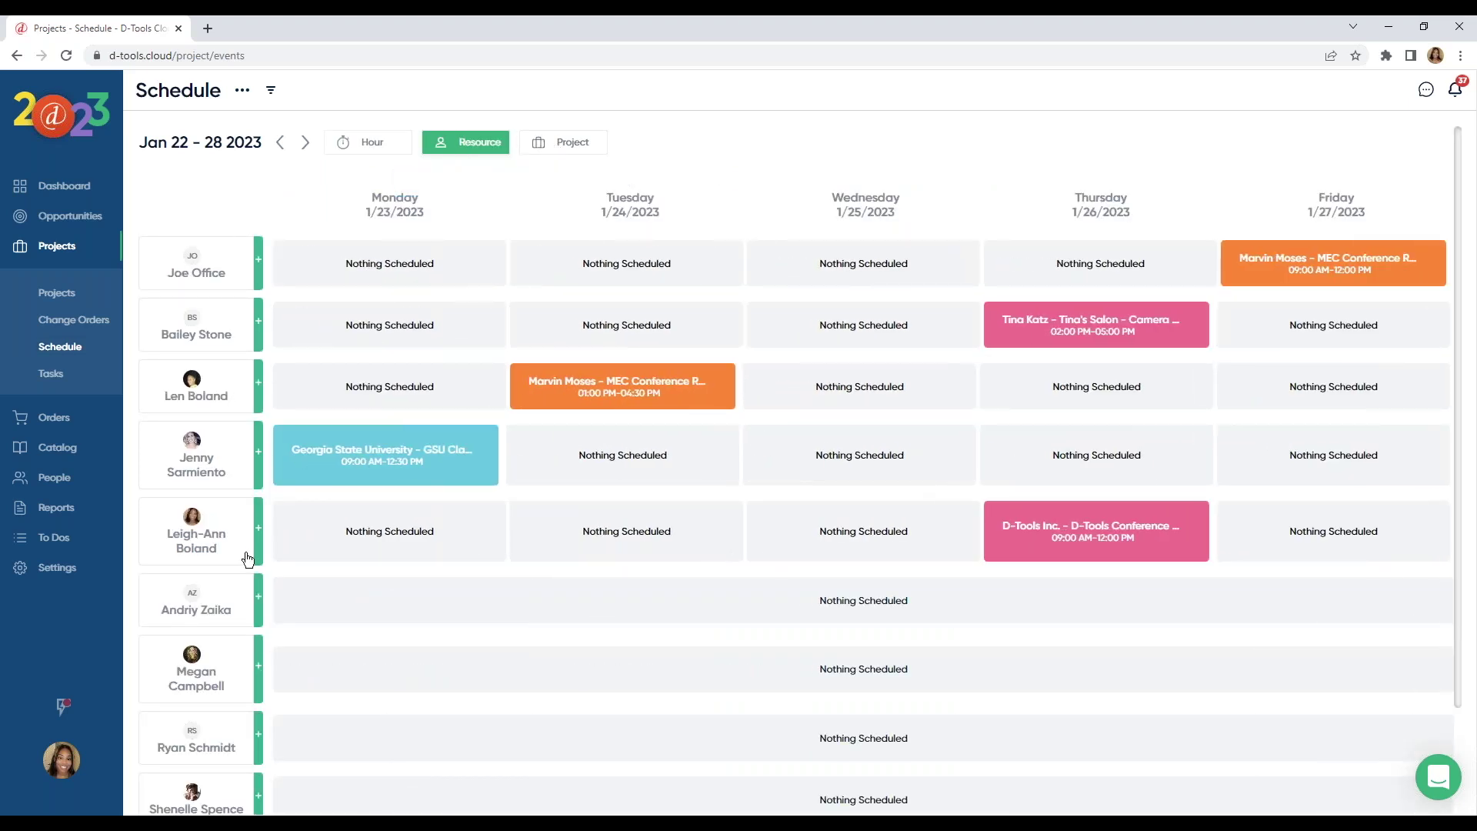
click(561, 145)
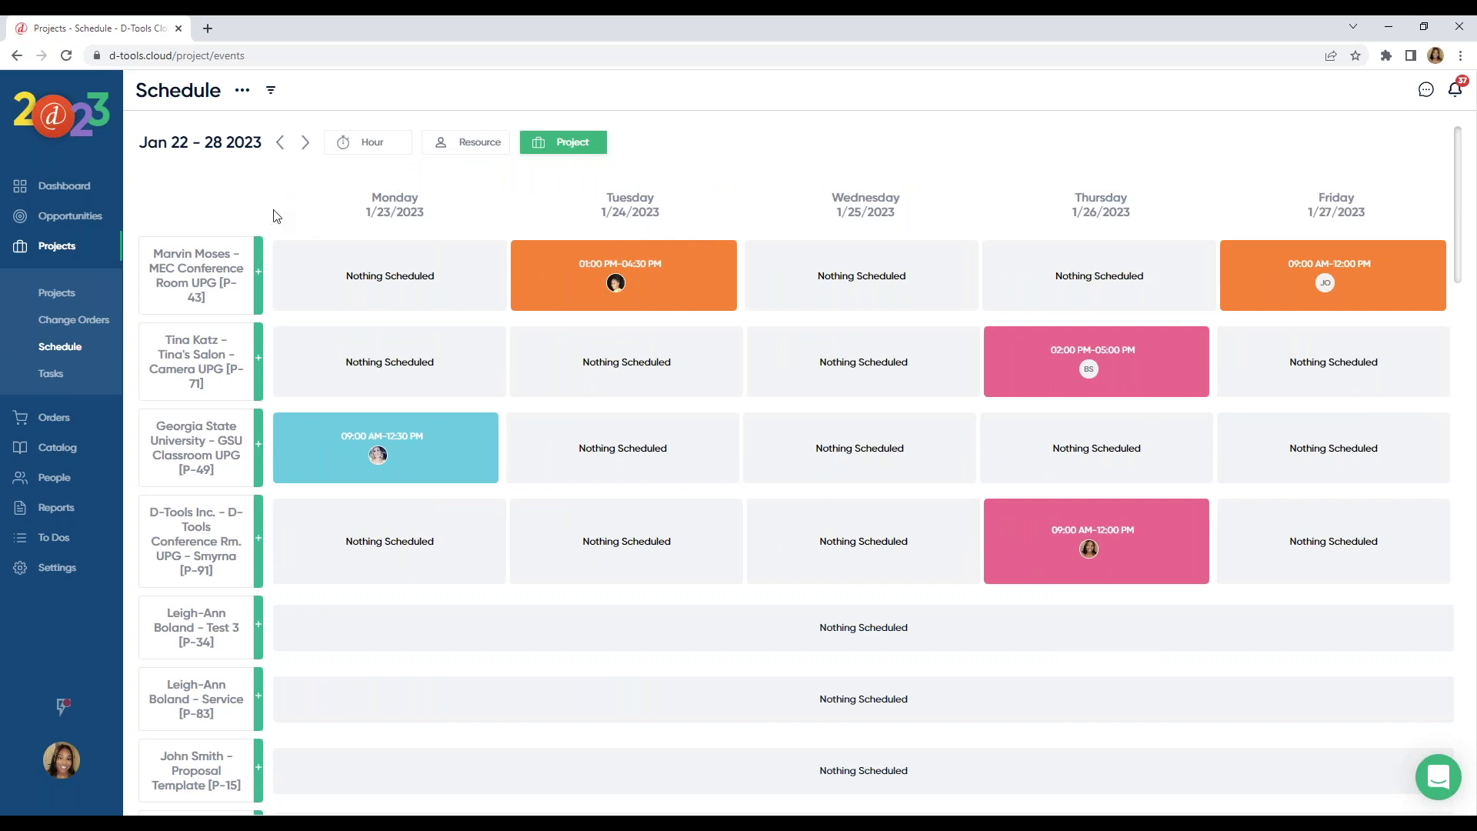
click(367, 144)
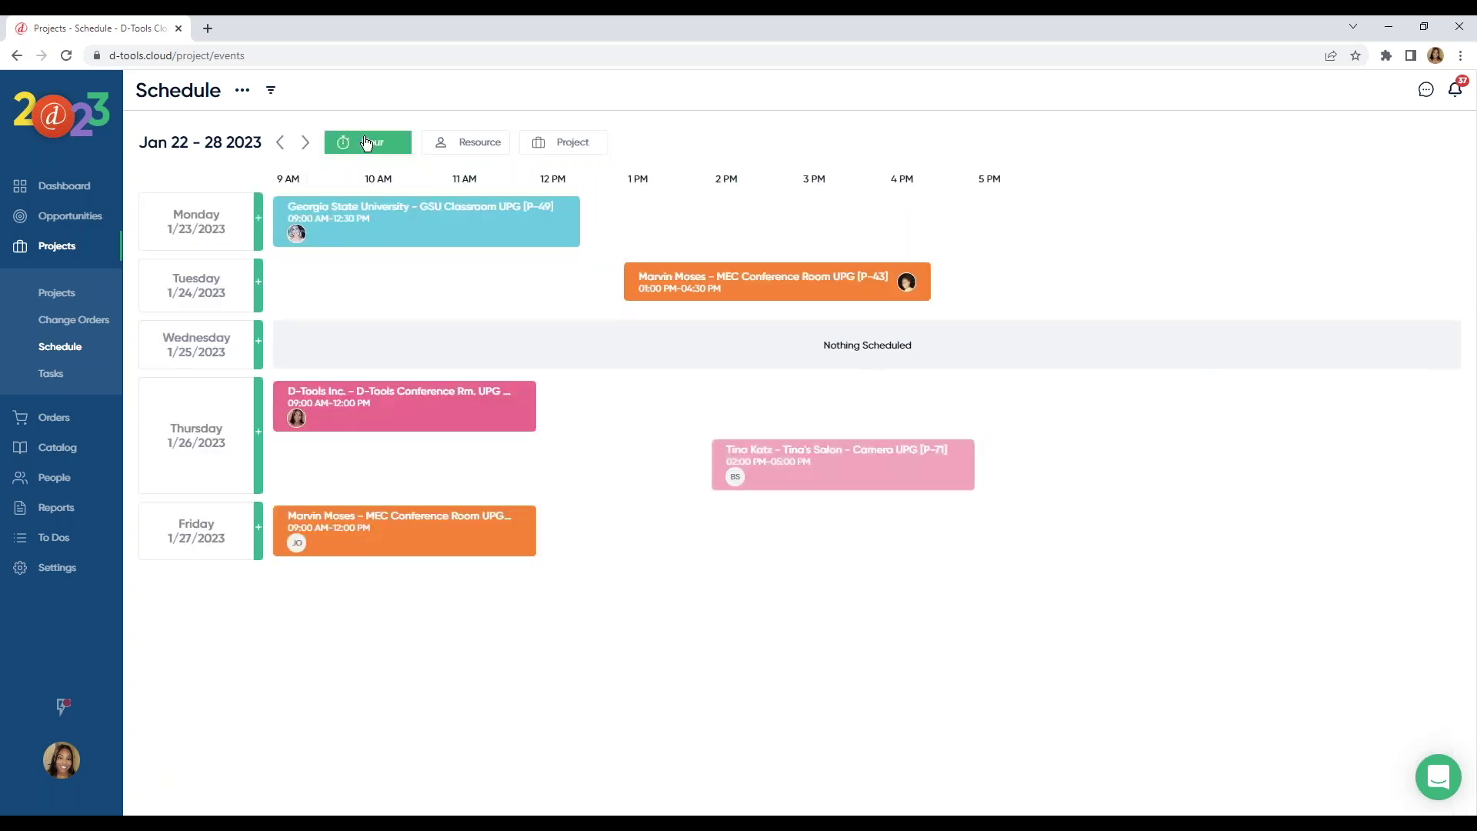
click(78, 514)
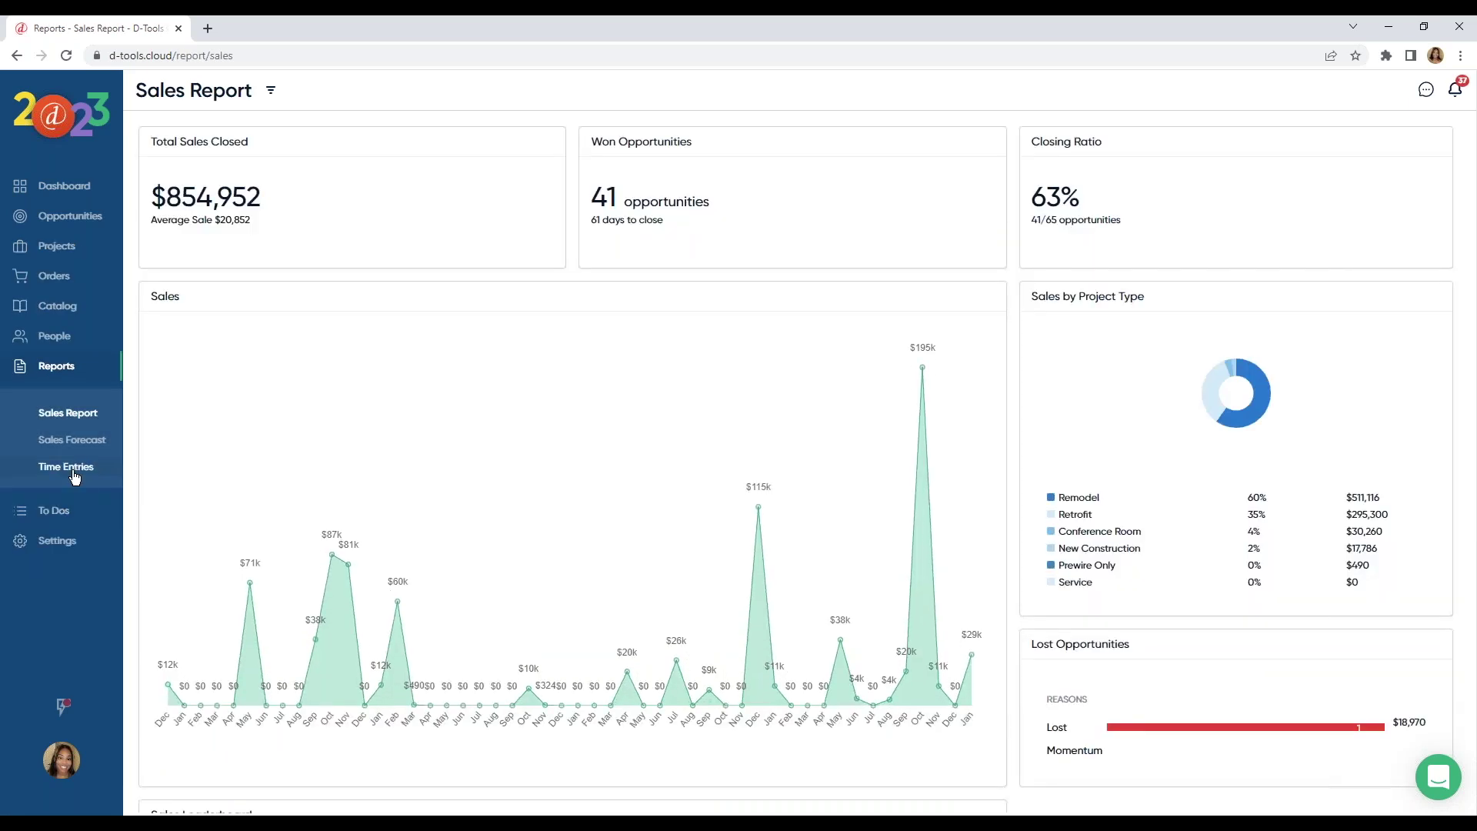
- Download the Time Entries report as Time Entries.csv
click(73, 473)
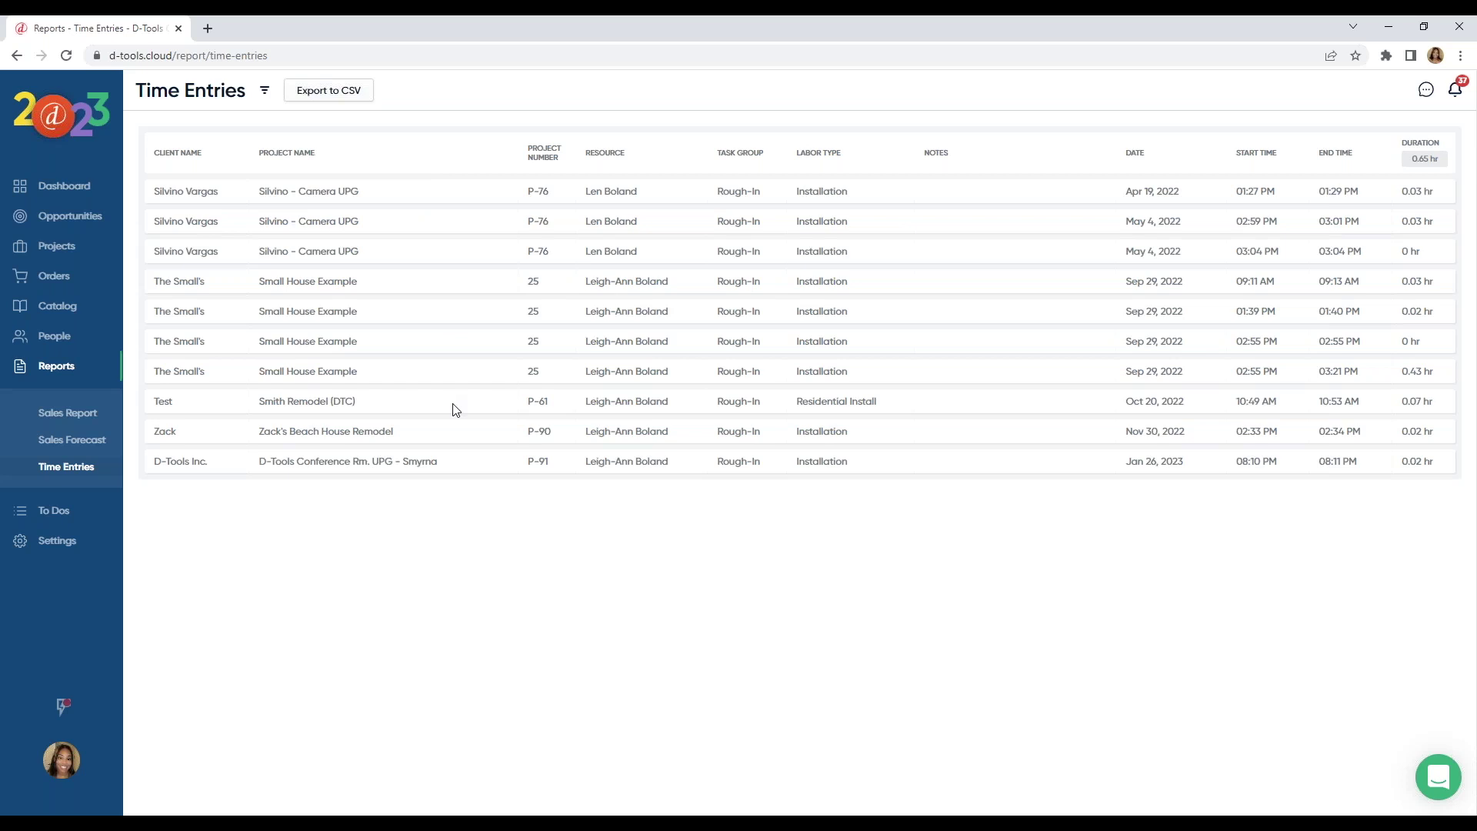
click(354, 94)
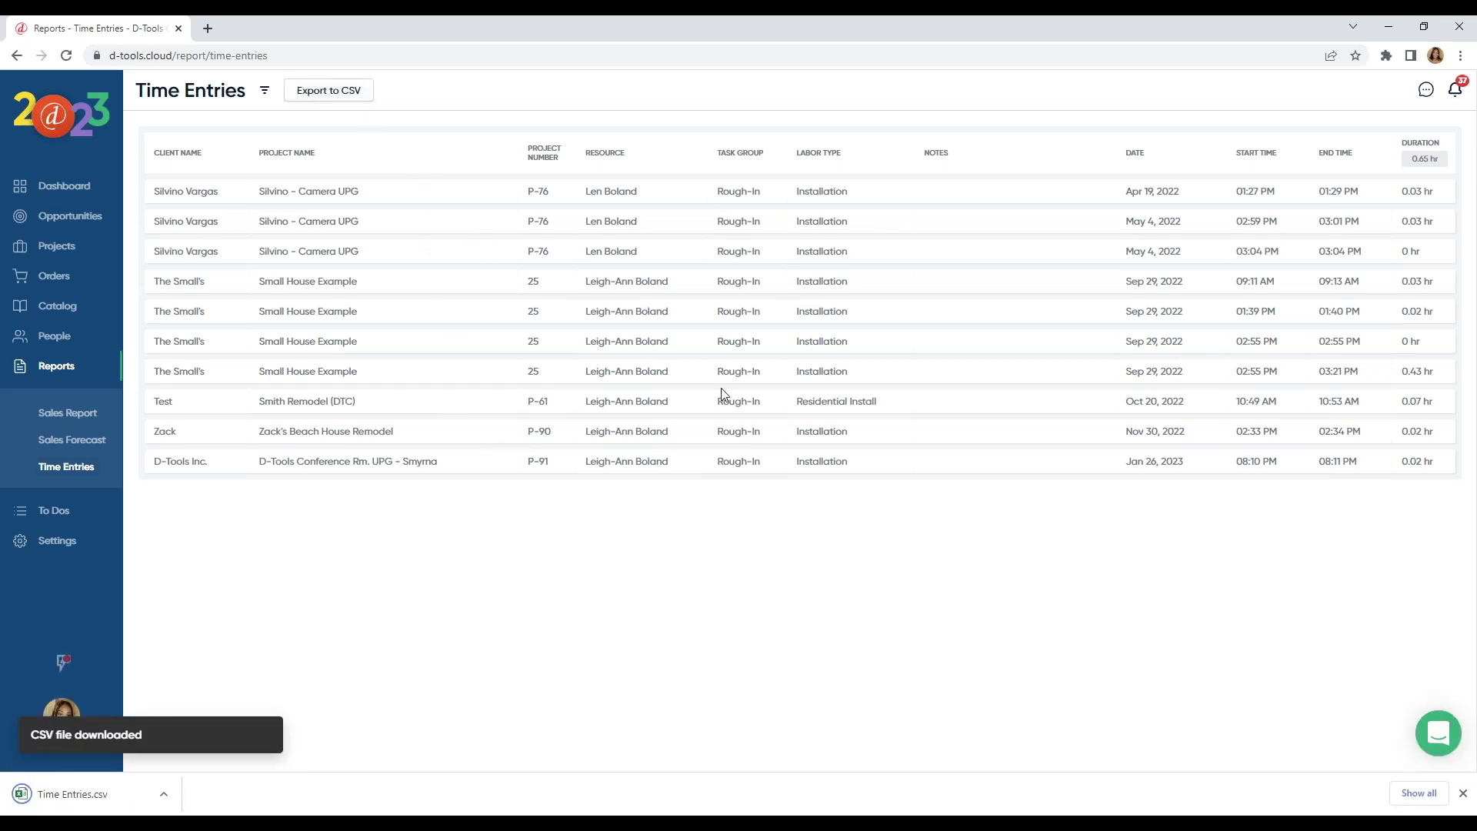